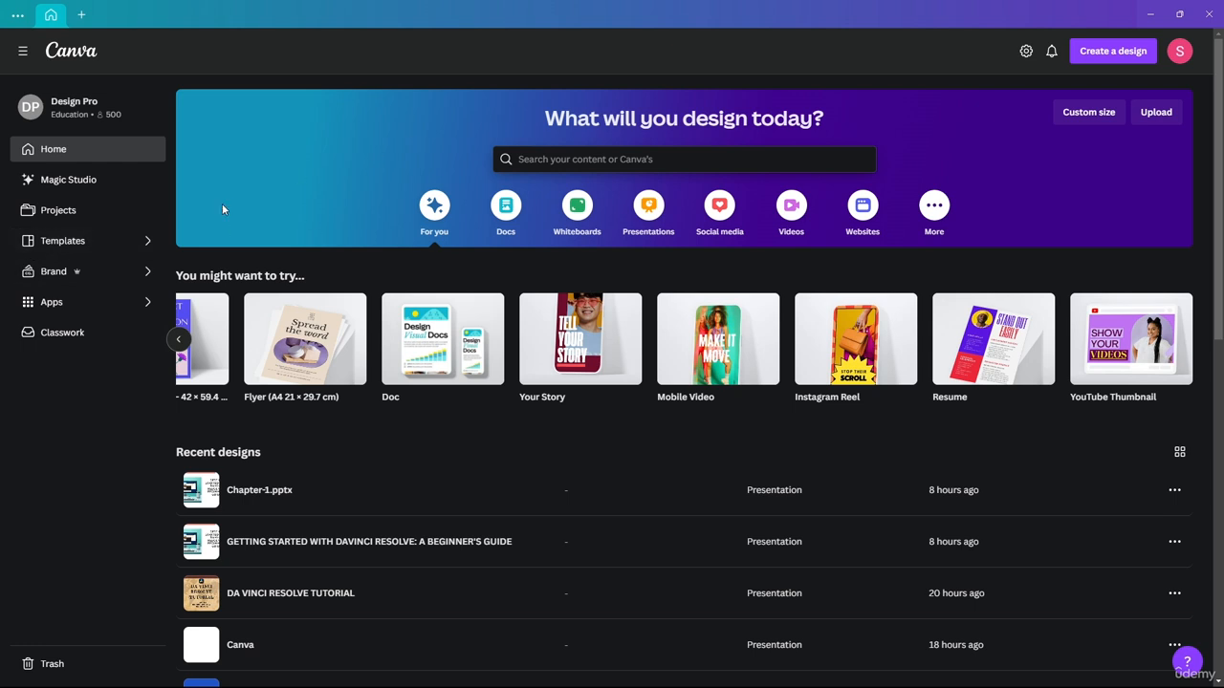
Step: Open the templates gallery and browse the recommended formats, ready-to-teach lessons and school-year categories
click(55, 240)
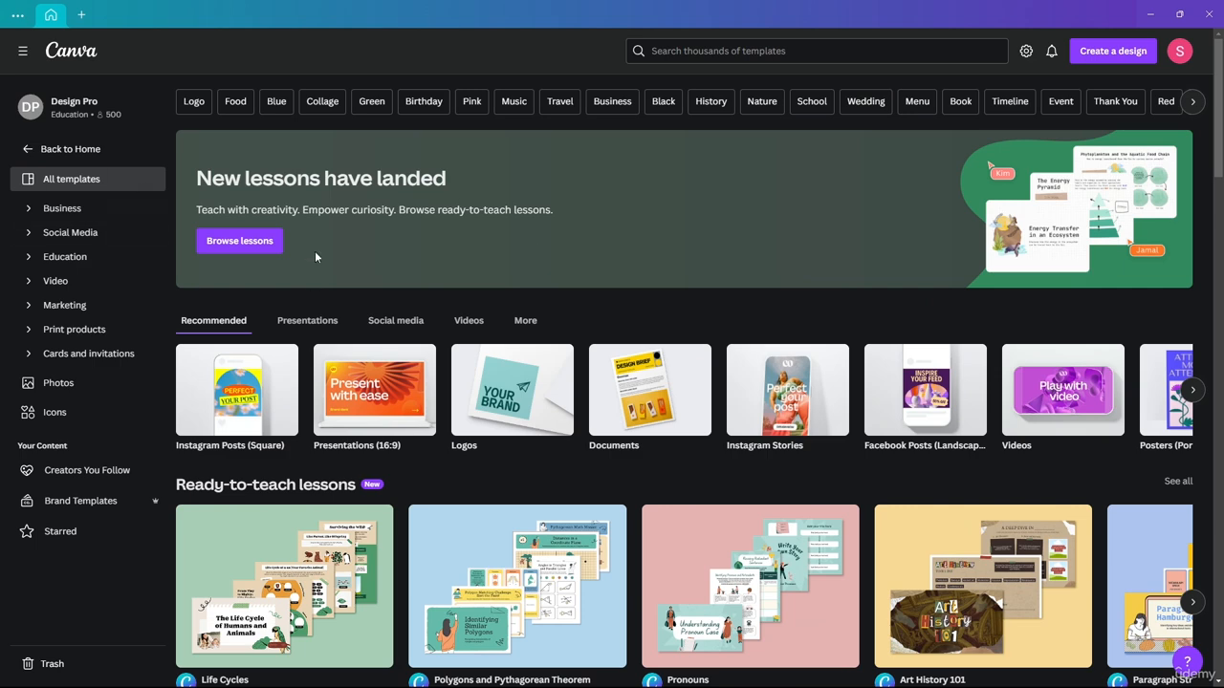
click(1189, 391)
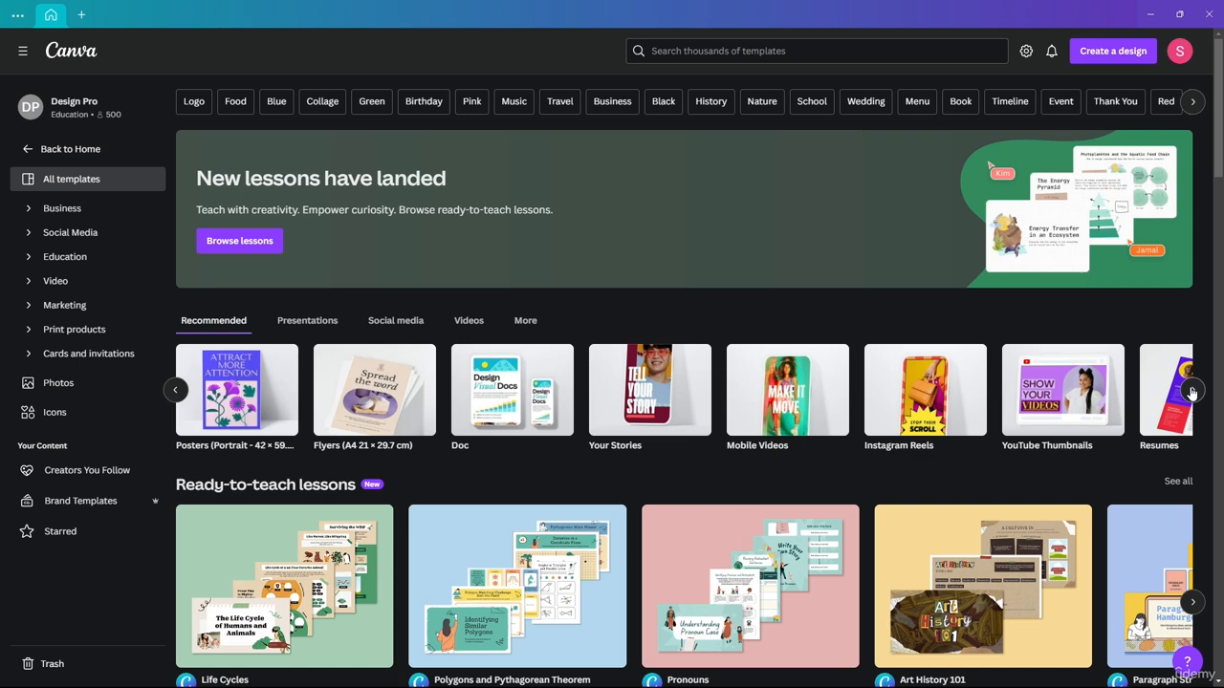
click(1191, 391)
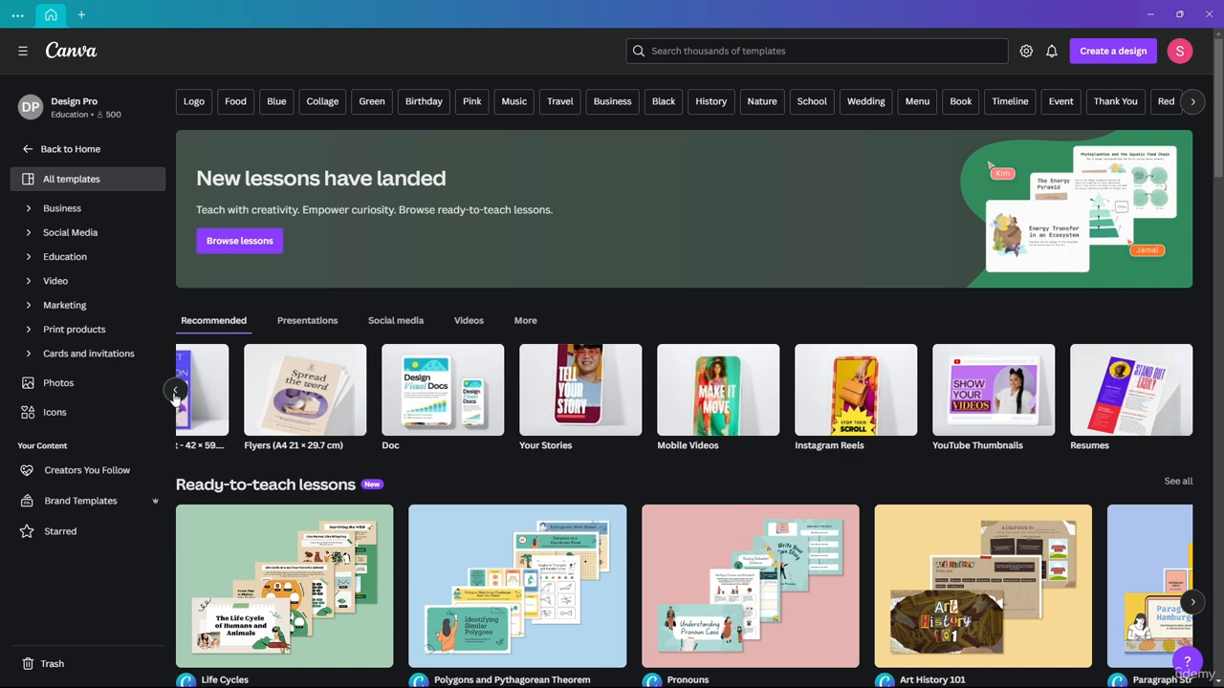
click(175, 391)
click(175, 392)
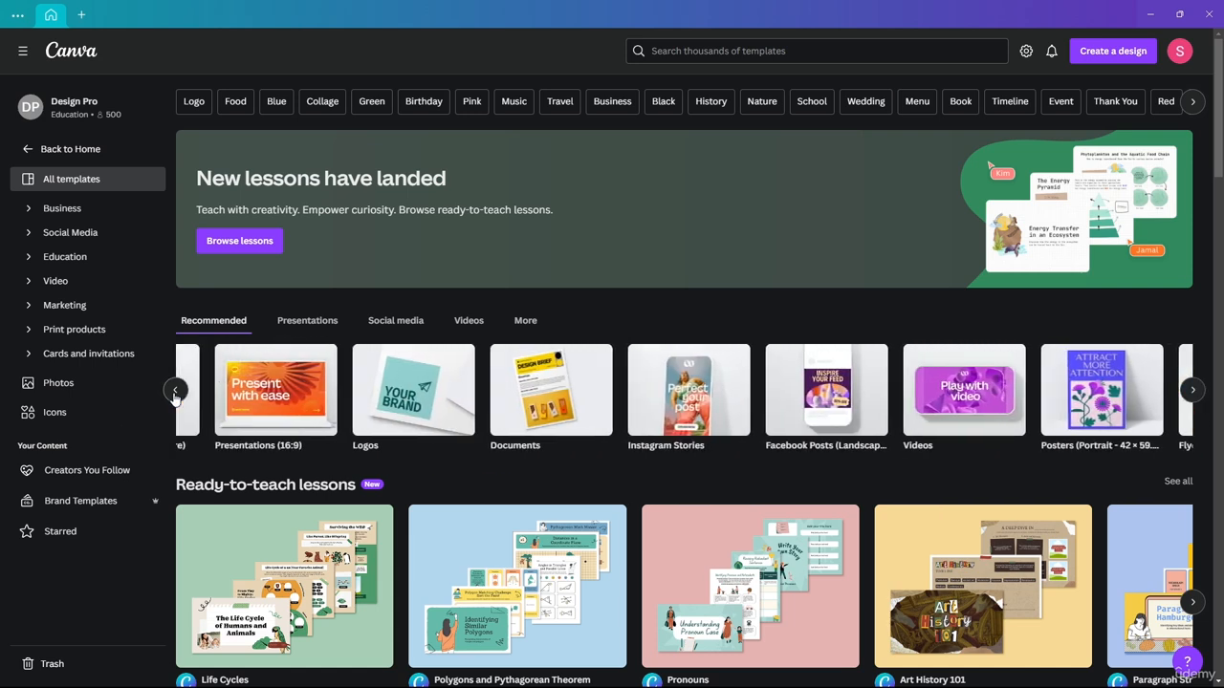
scroll(300, 376, down, 6)
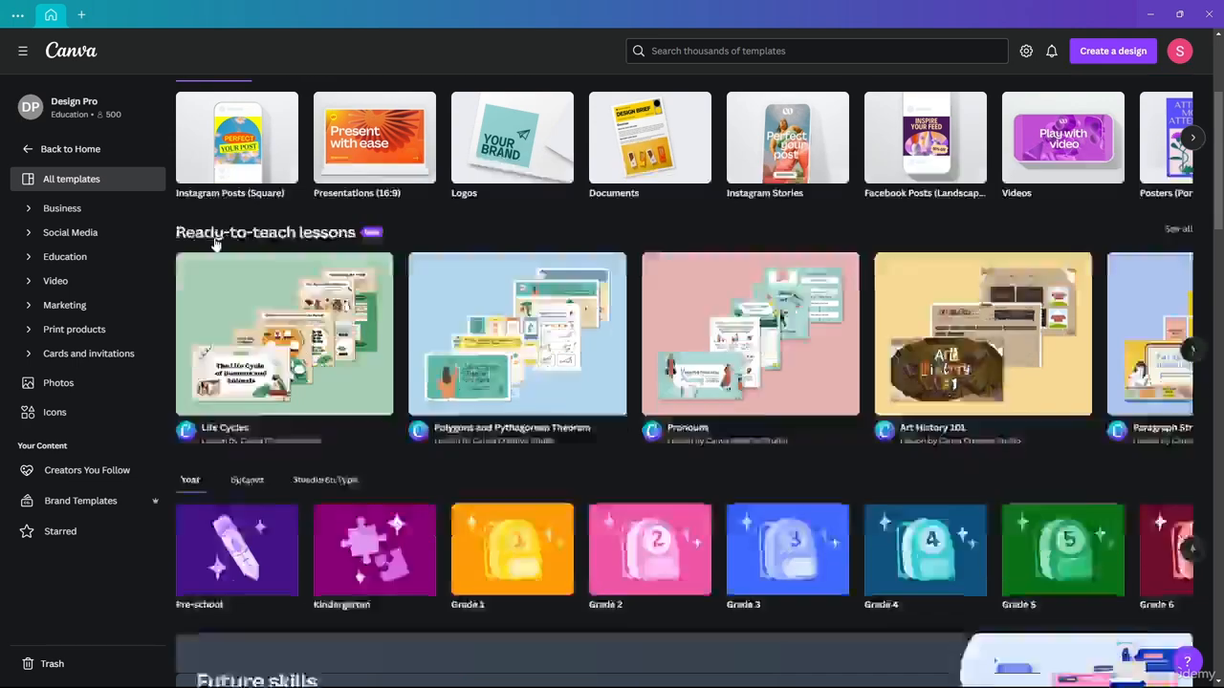
scroll(192, 287, up, 2)
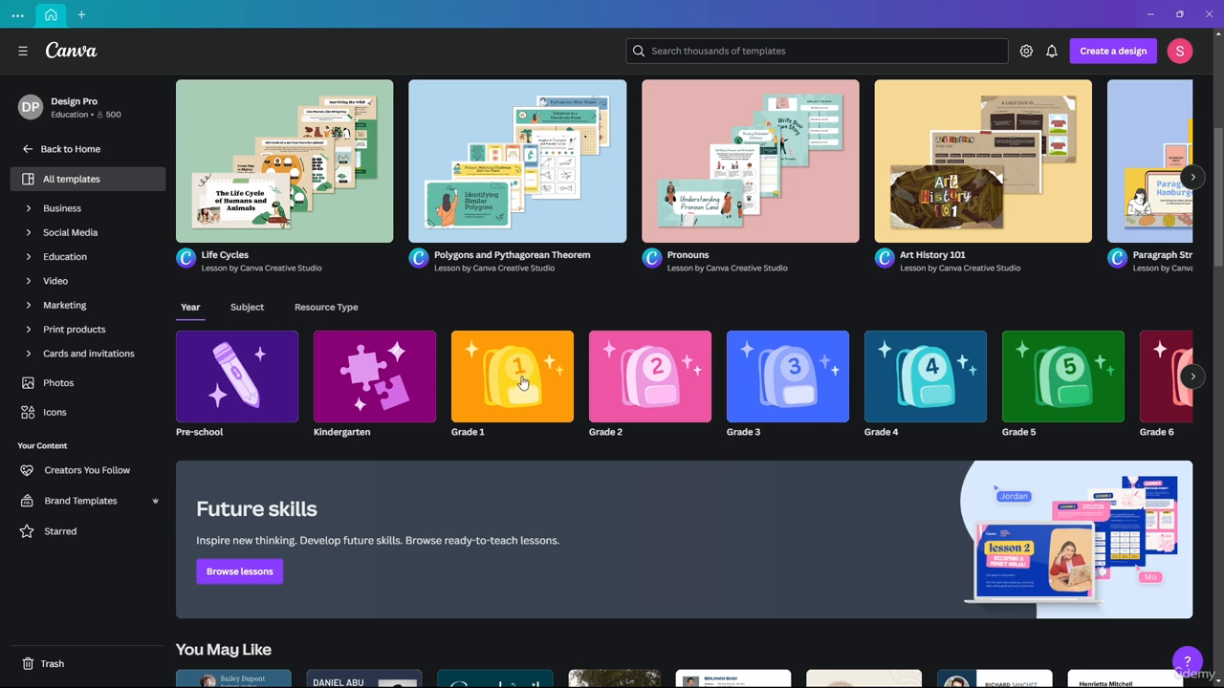
scroll(578, 253, up, 2)
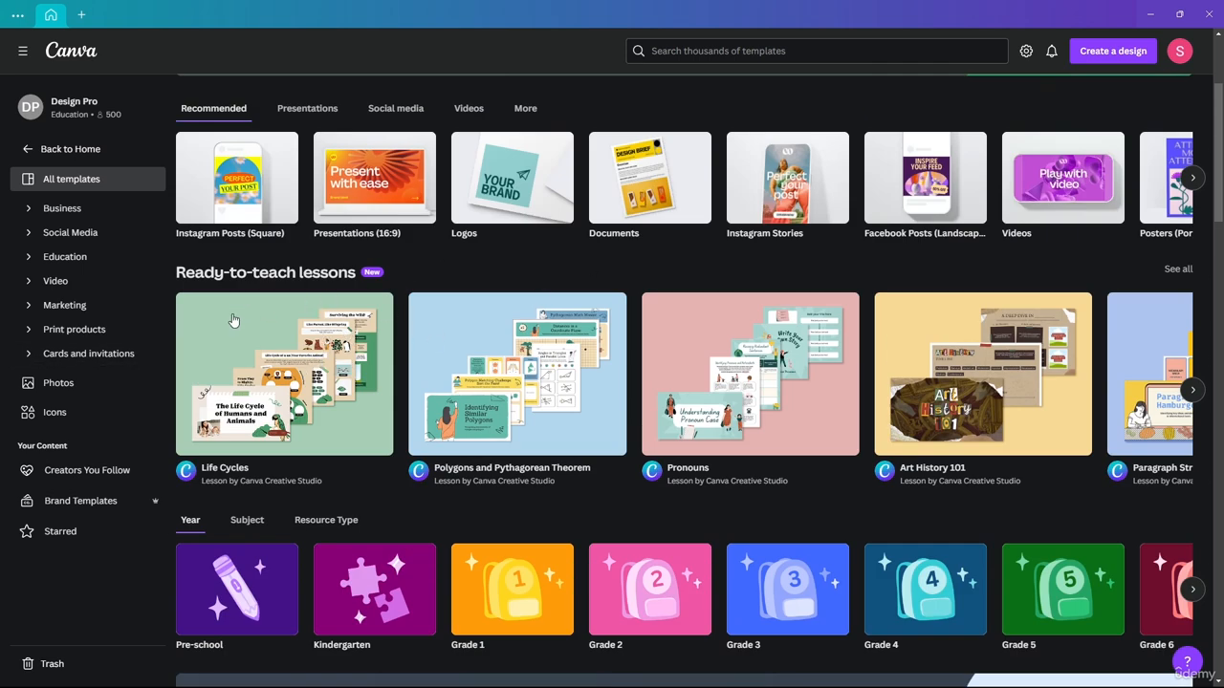
Step: Open the Alphabet Tracing Cards Worksheet in Pastel Colors from the Pre-school templates as a new editable design
scroll(249, 382, down, 2)
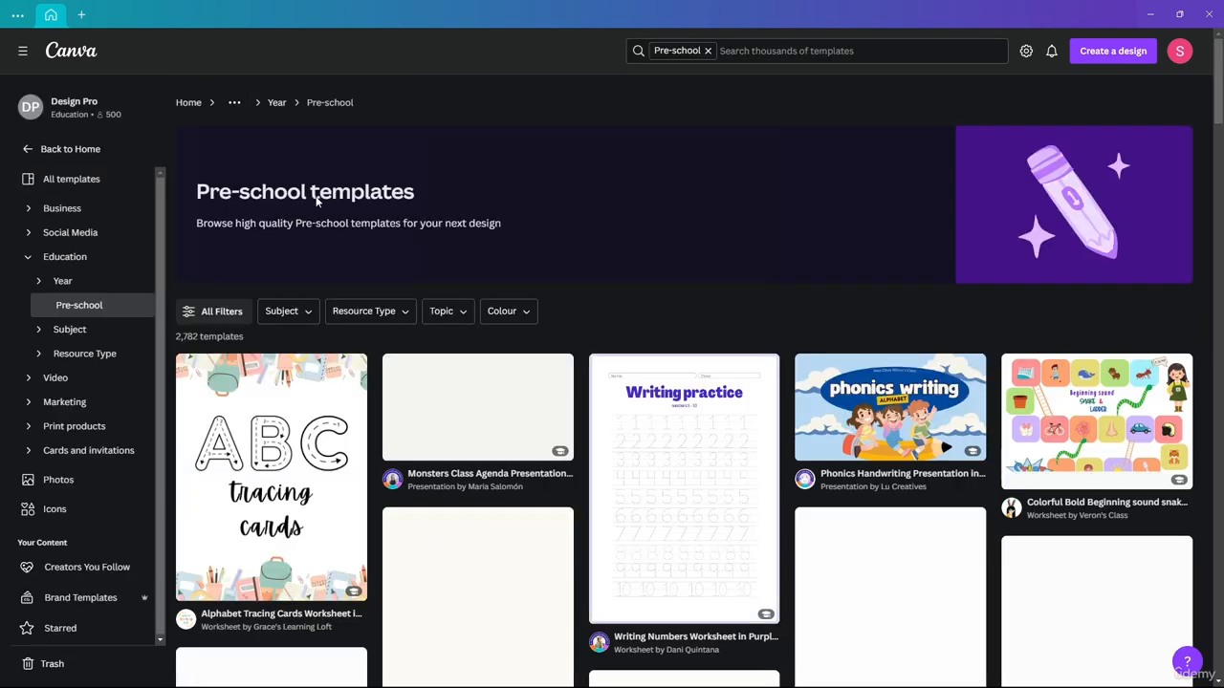
click(294, 433)
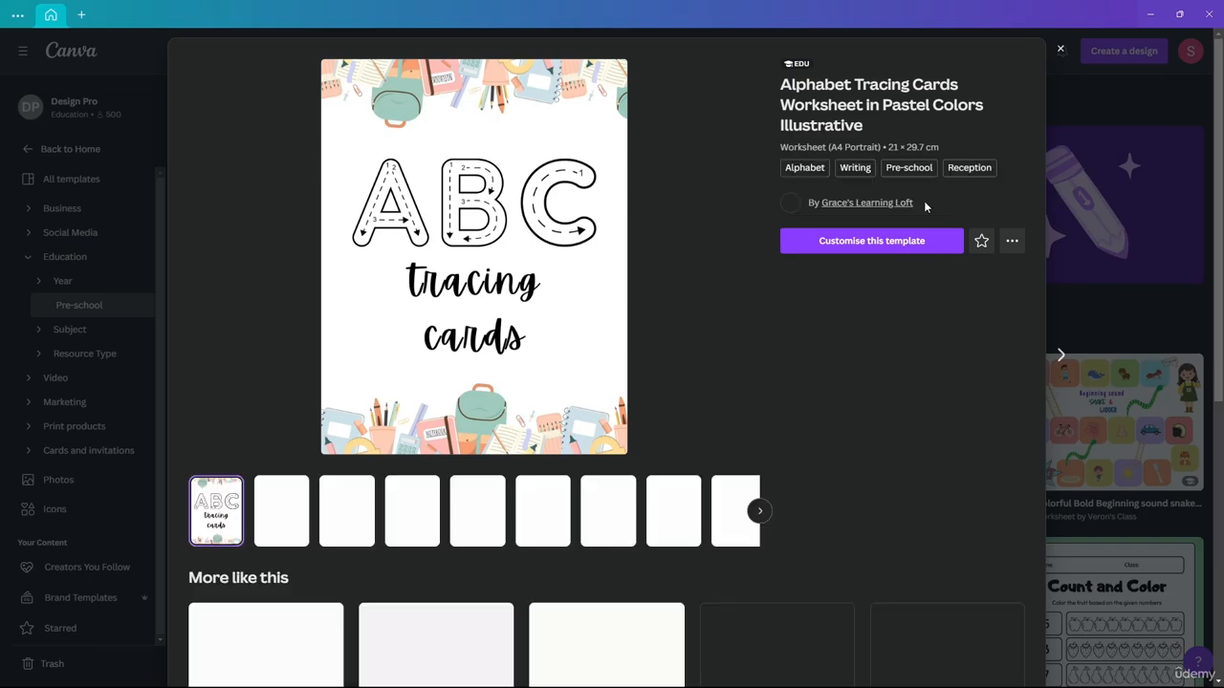
click(889, 241)
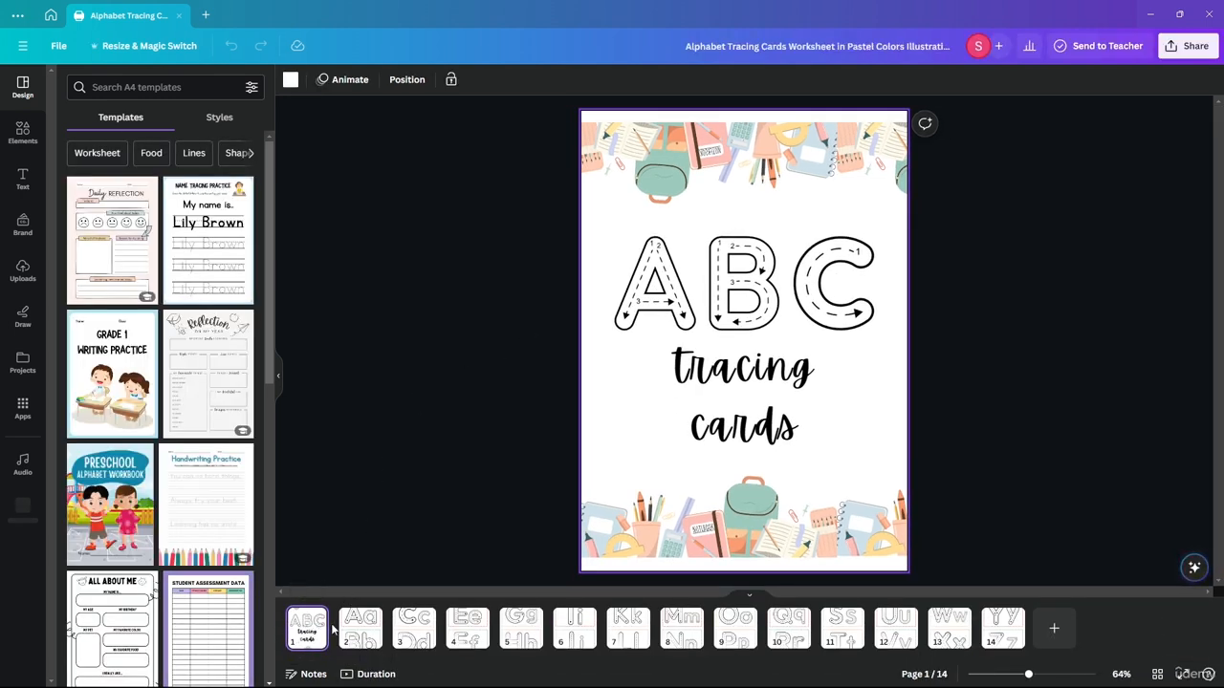
Step: Apply the Rise element animation to the letter A on the cover page
click(339, 639)
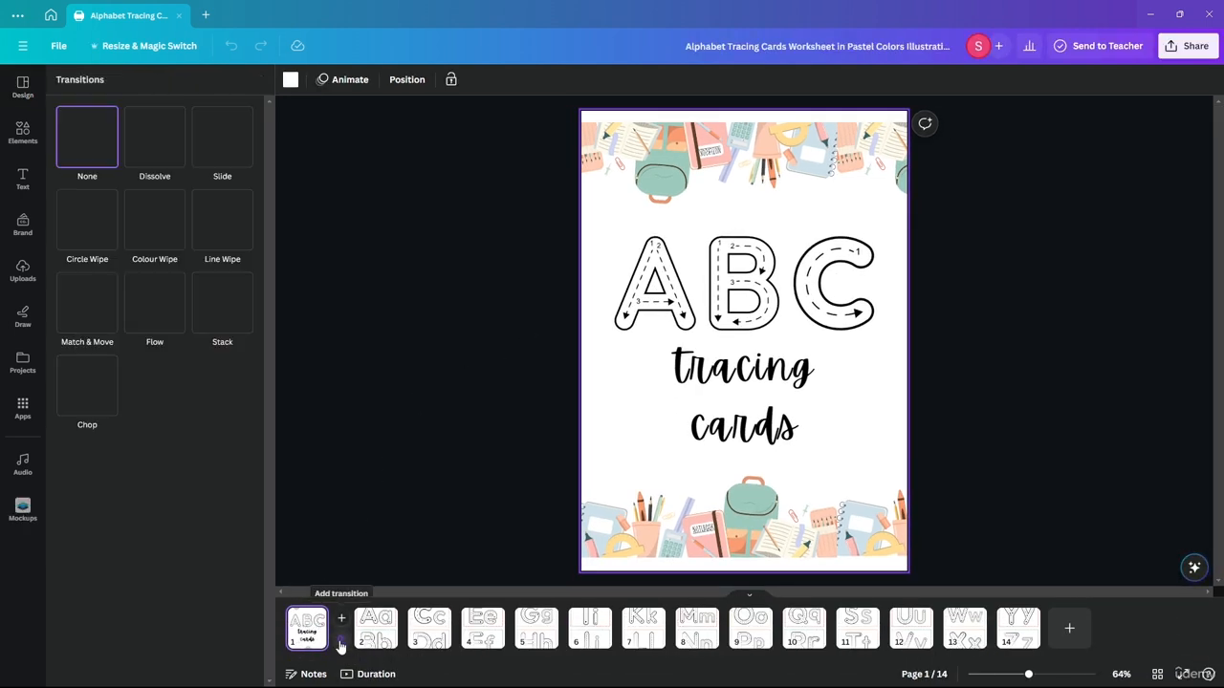
click(318, 279)
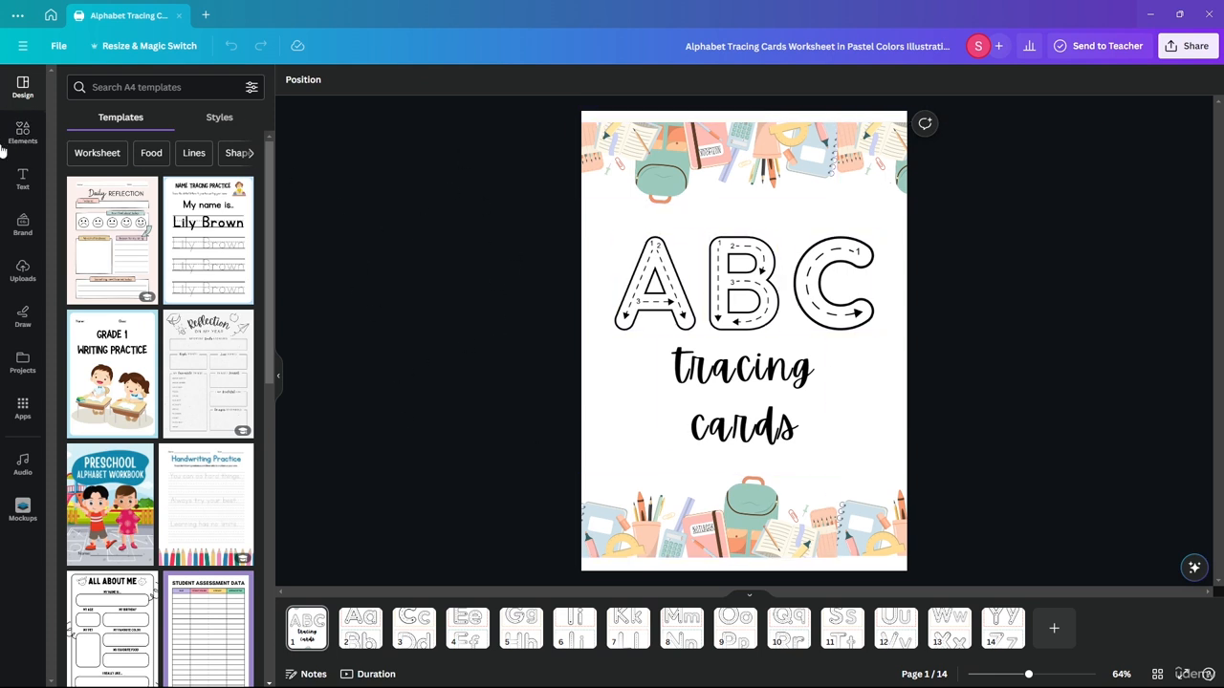
click(649, 267)
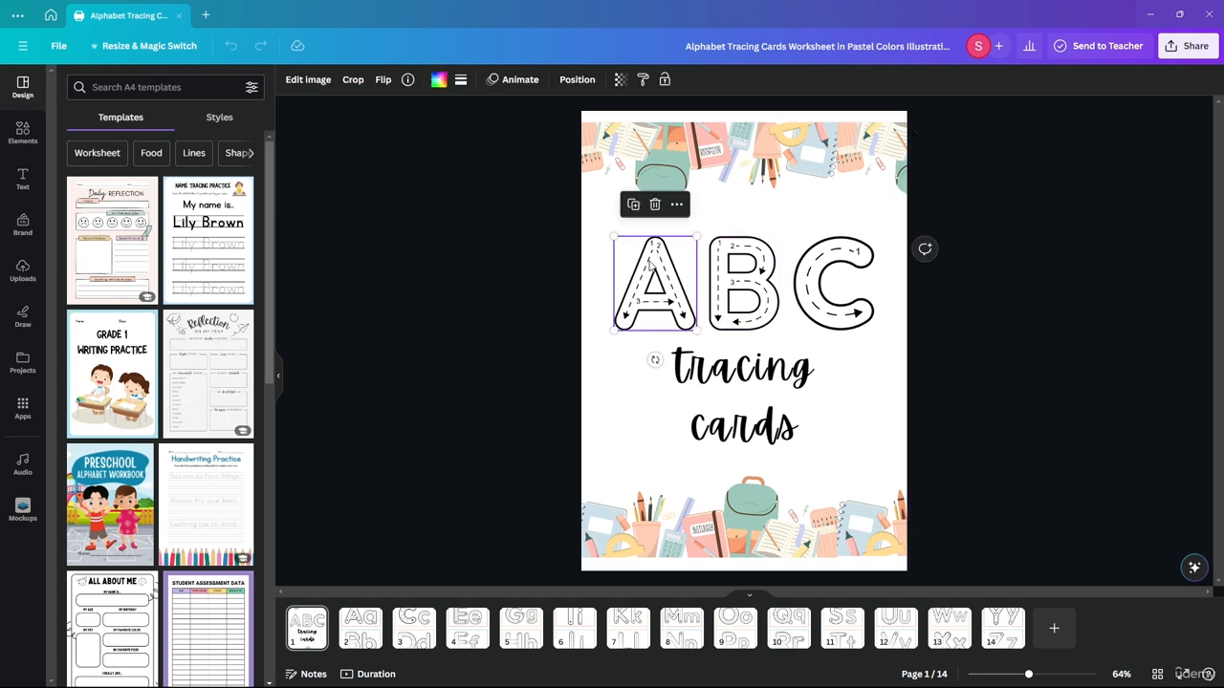
click(515, 79)
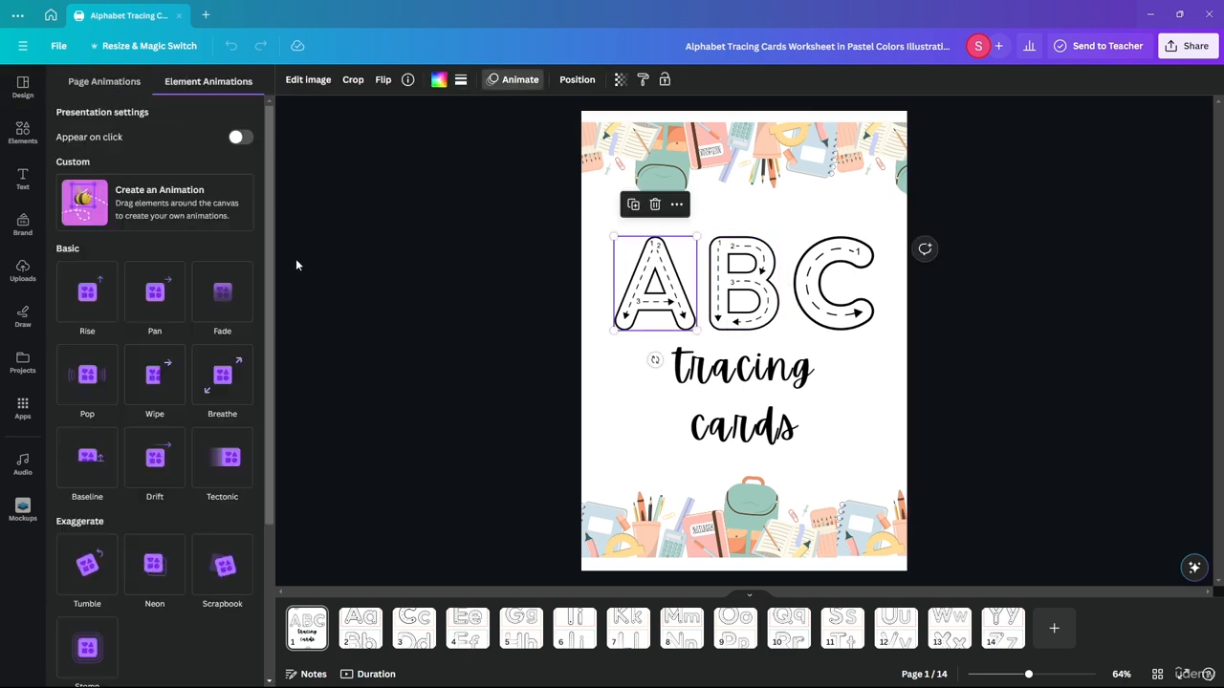
click(86, 291)
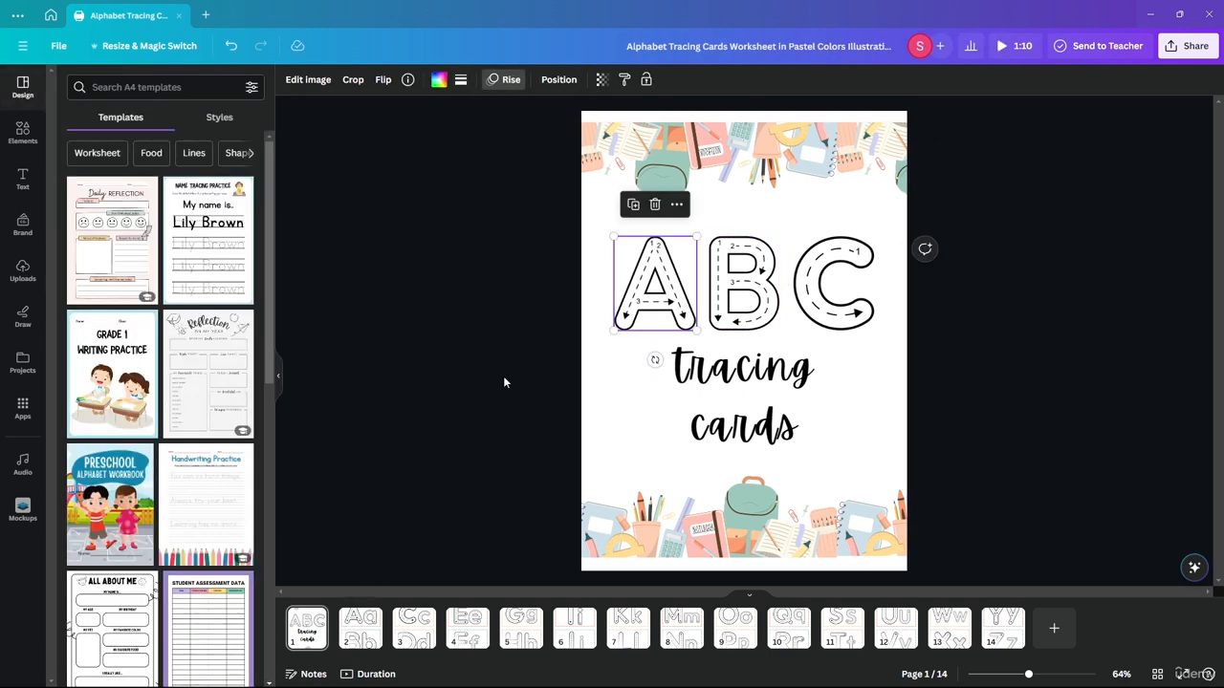
click(506, 380)
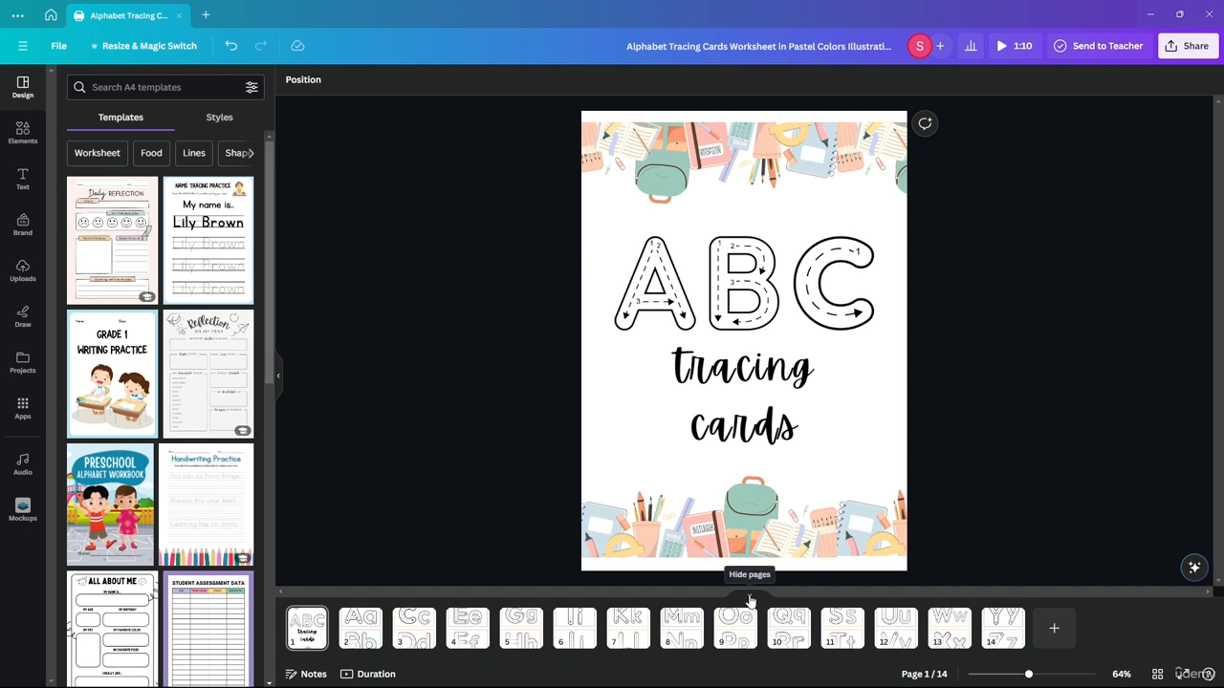
Step: Show the pages as a timeline with durations and preview the cover page's animation
click(366, 674)
click(305, 626)
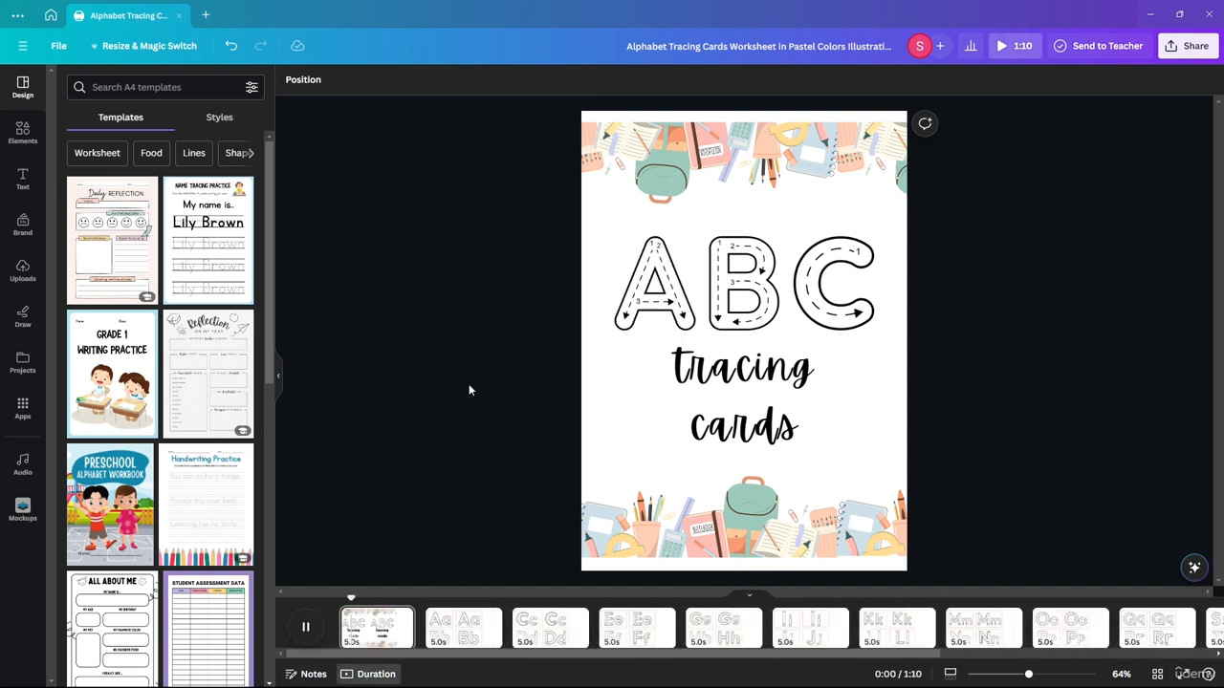
click(304, 629)
Step: Select all elements on the cover page together and apply the Tumble animation to them
drag(1036, 128, 390, 564)
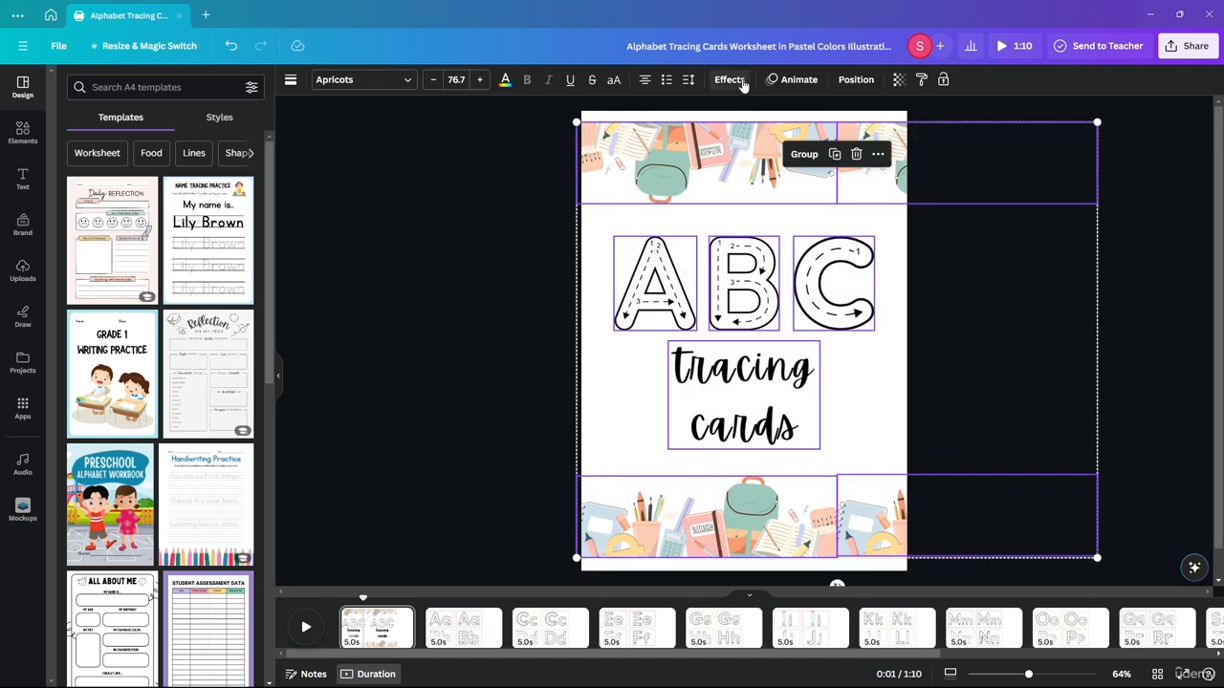
click(790, 79)
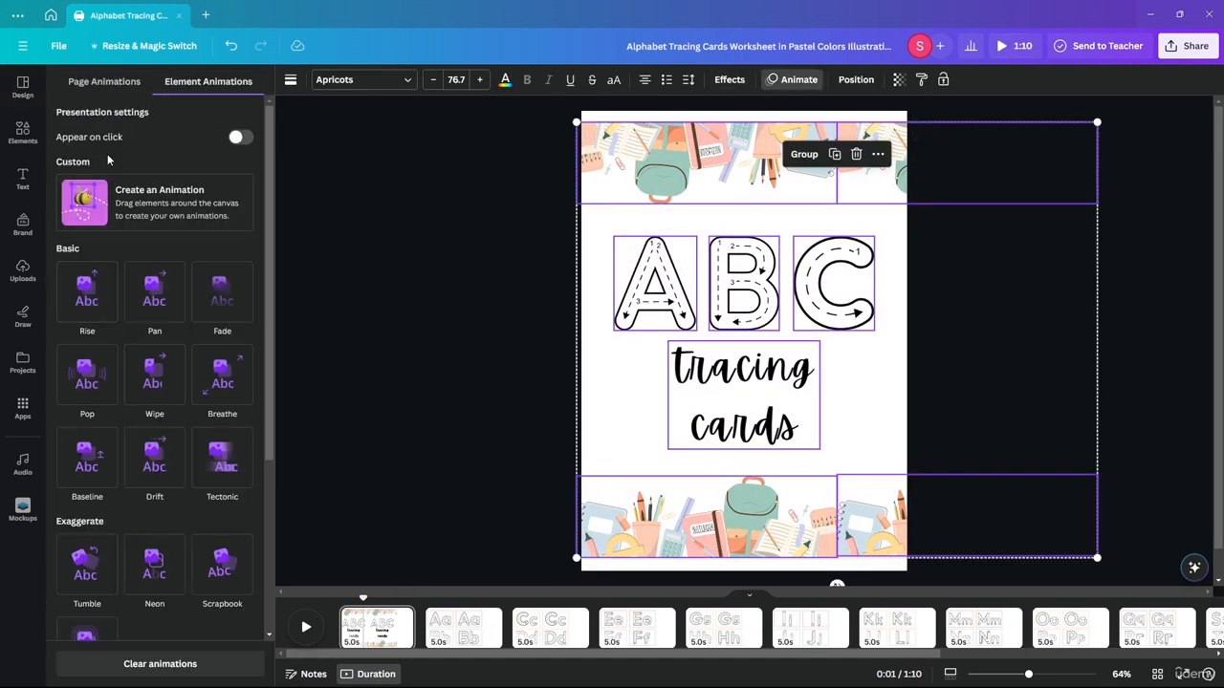
scroll(139, 303, down, 3)
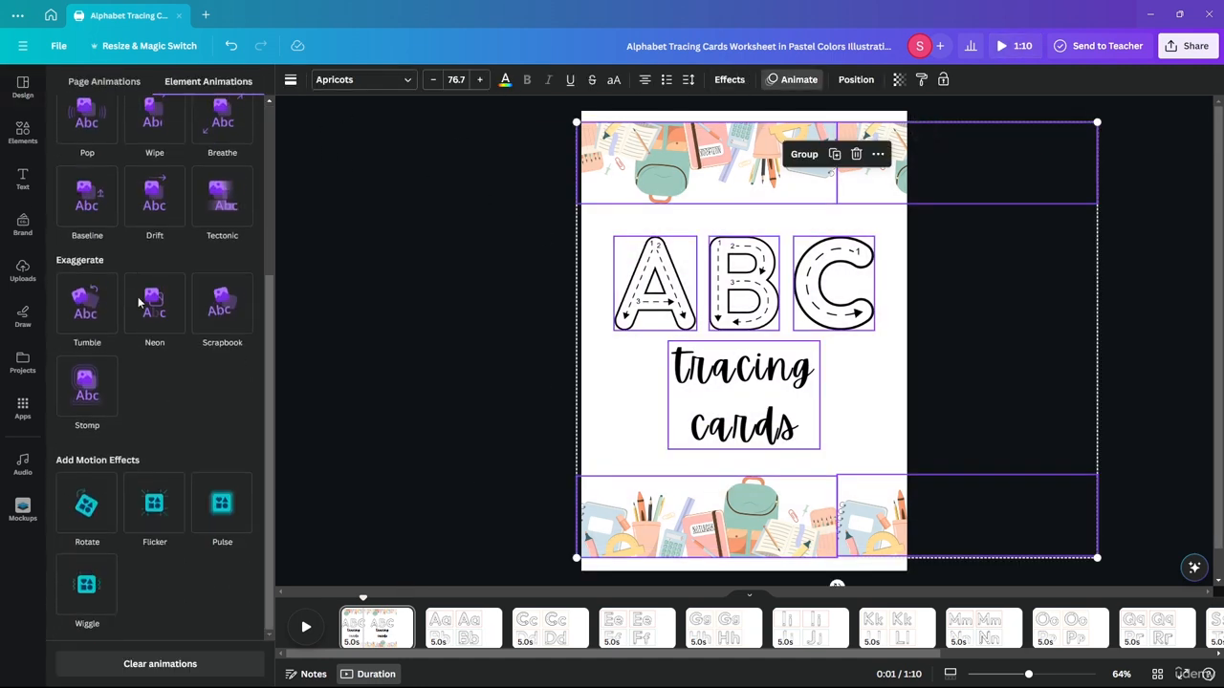
click(77, 313)
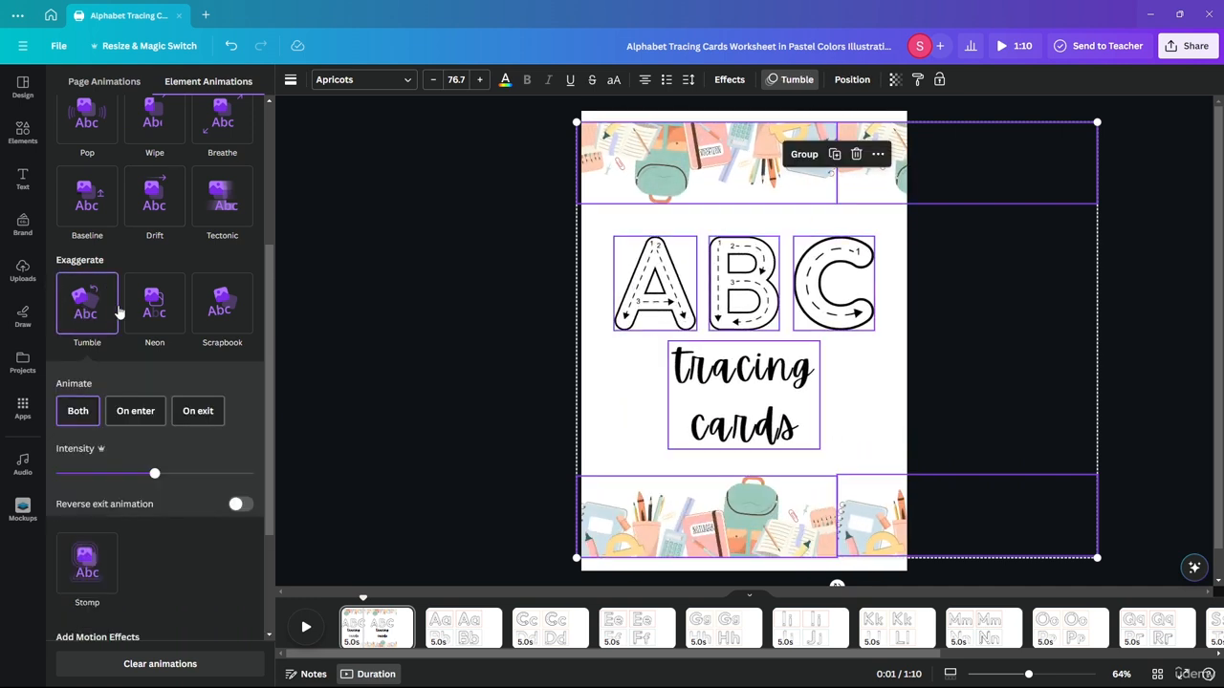
click(469, 275)
Step: Play the cover page's Tumble animation, rewind to the start of the timeline and replay it
click(306, 625)
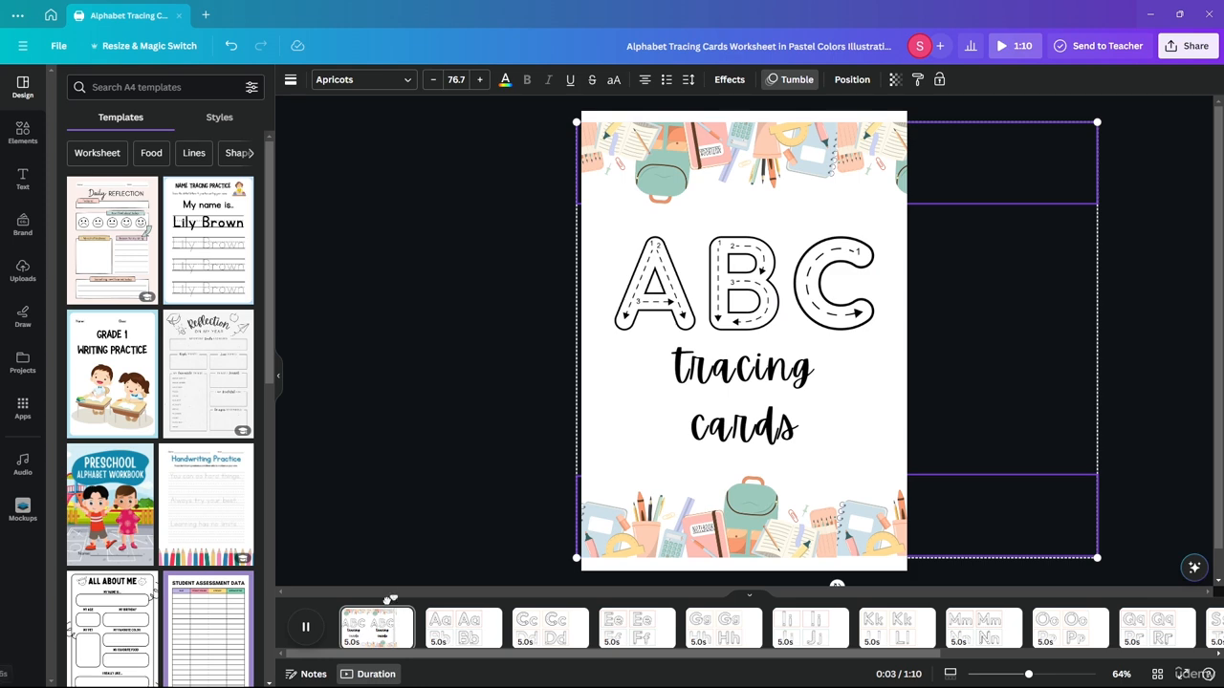
drag(388, 599, 342, 598)
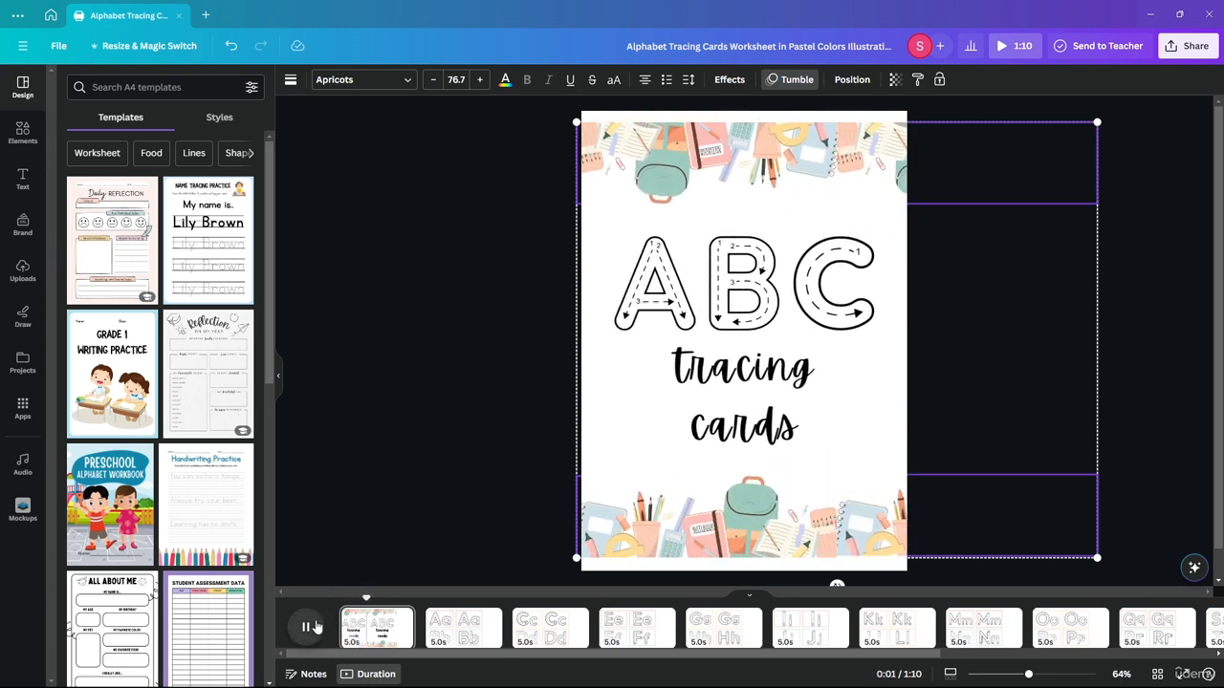
click(316, 627)
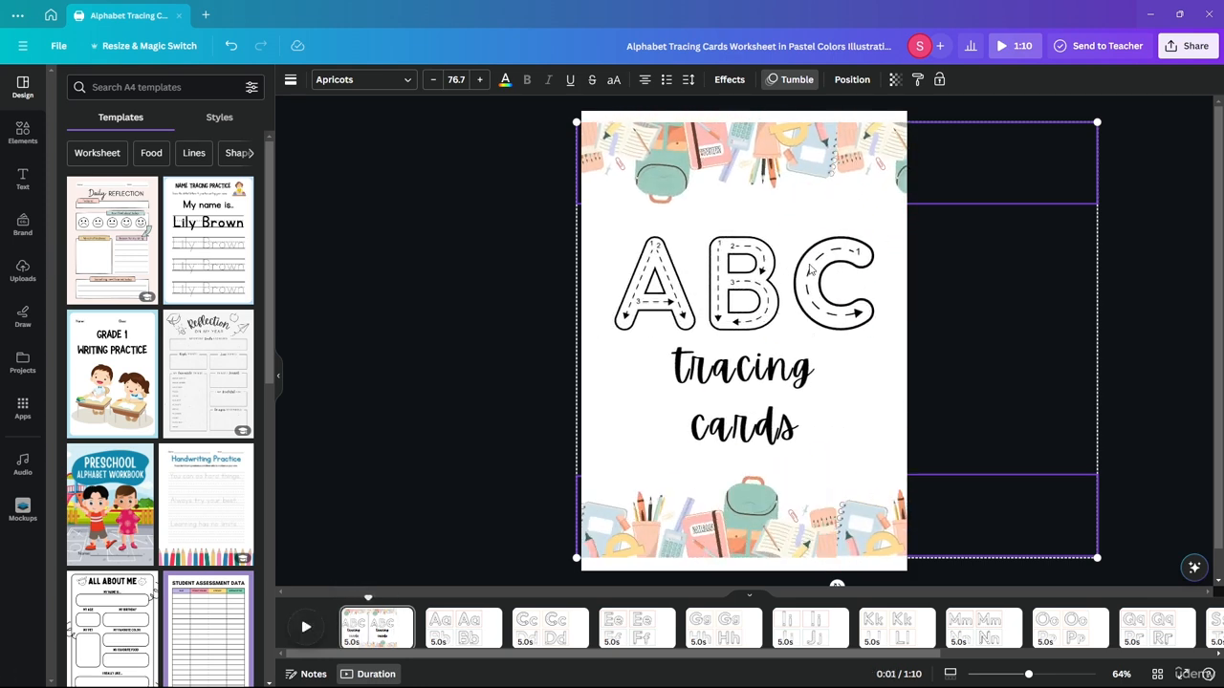
click(433, 298)
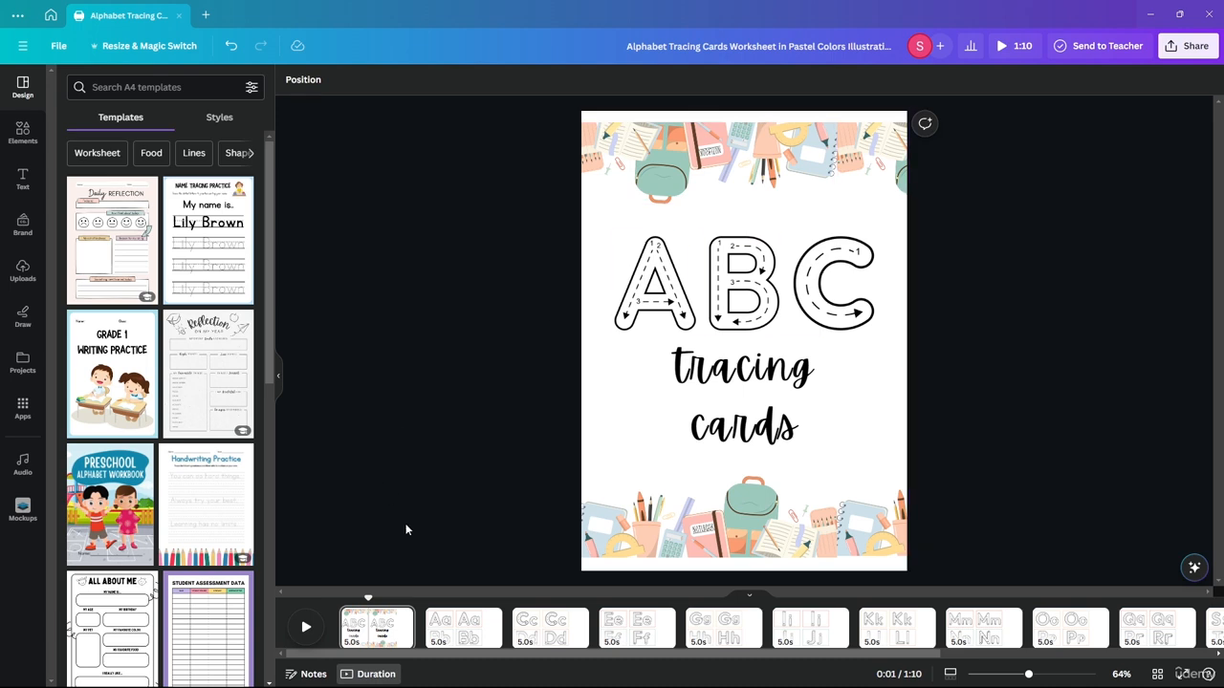
Step: Go to the start of page 2 and apply the Rise animation to the orange dashed frame around Aa
drag(369, 597, 451, 598)
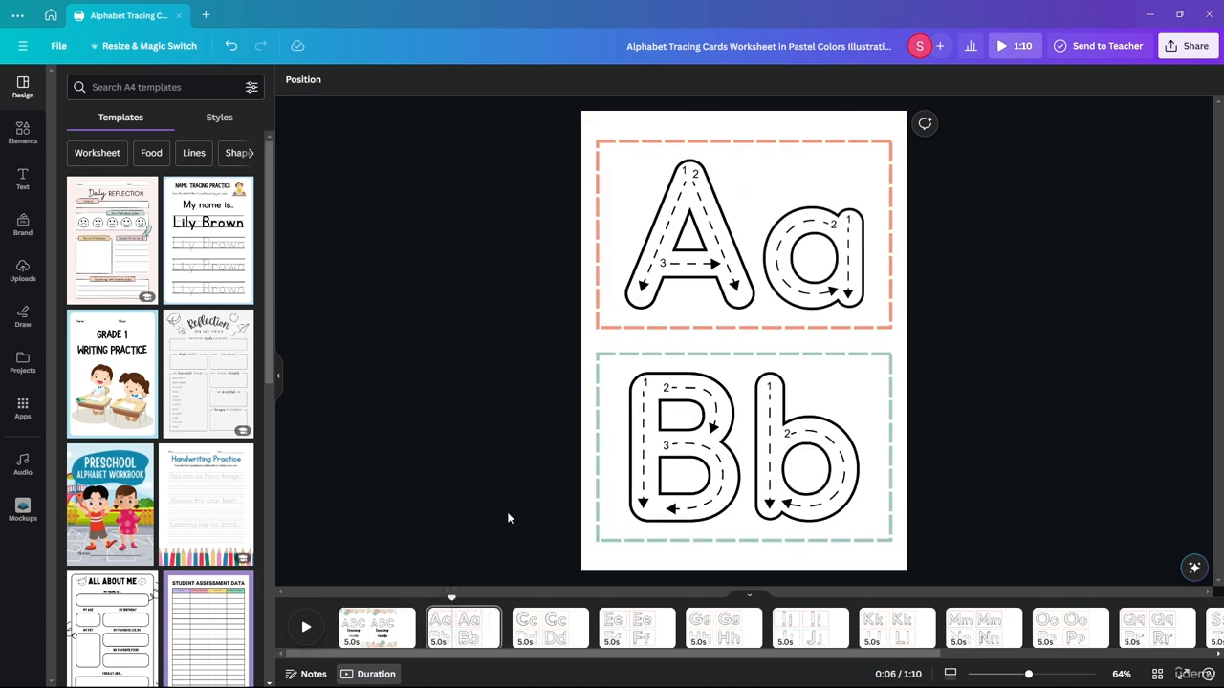
click(774, 292)
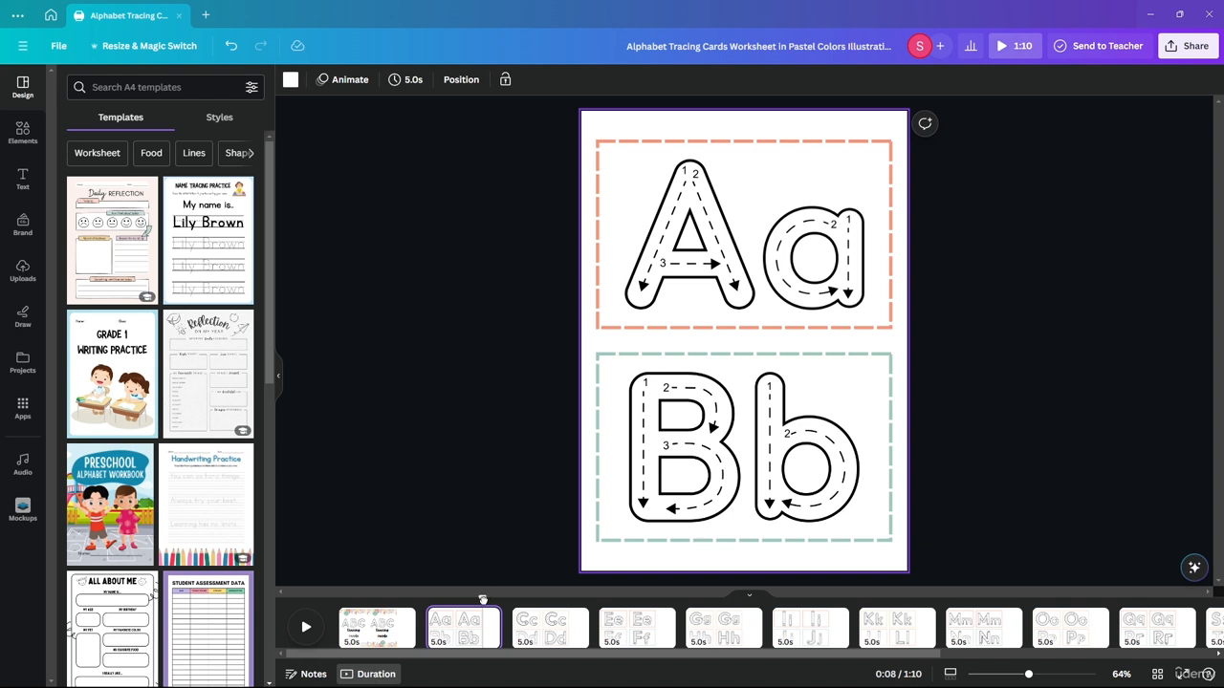
drag(483, 599, 428, 601)
drag(1008, 130, 1008, 299)
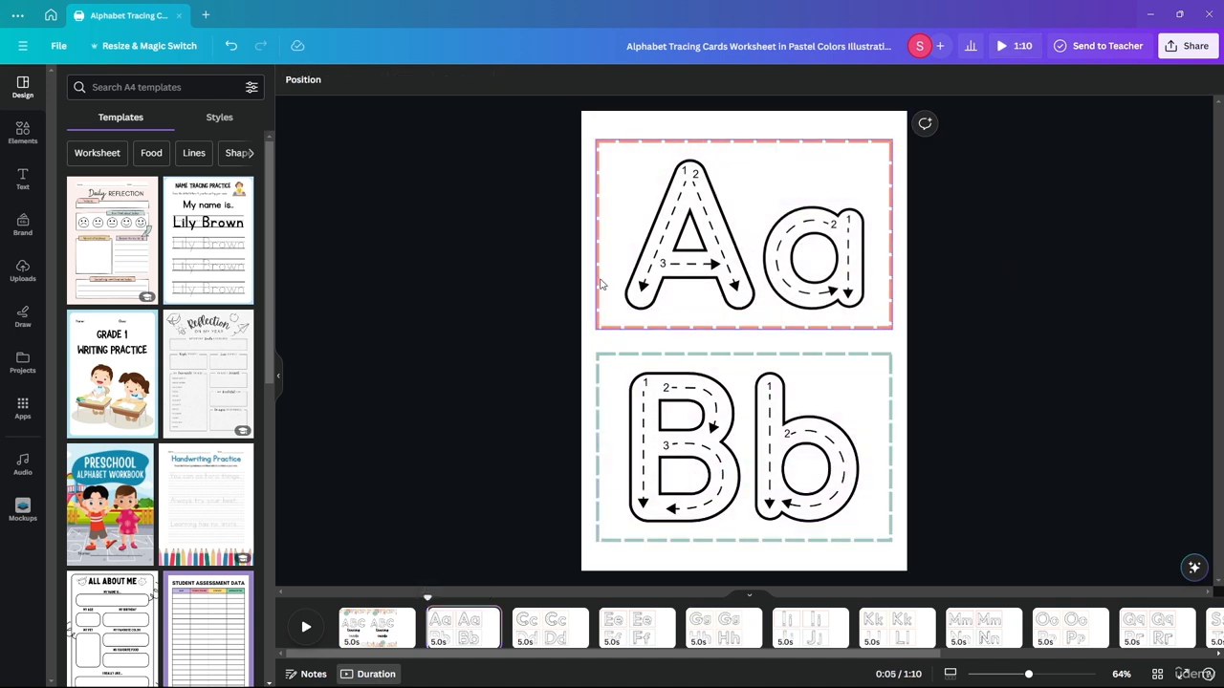
click(656, 281)
click(847, 82)
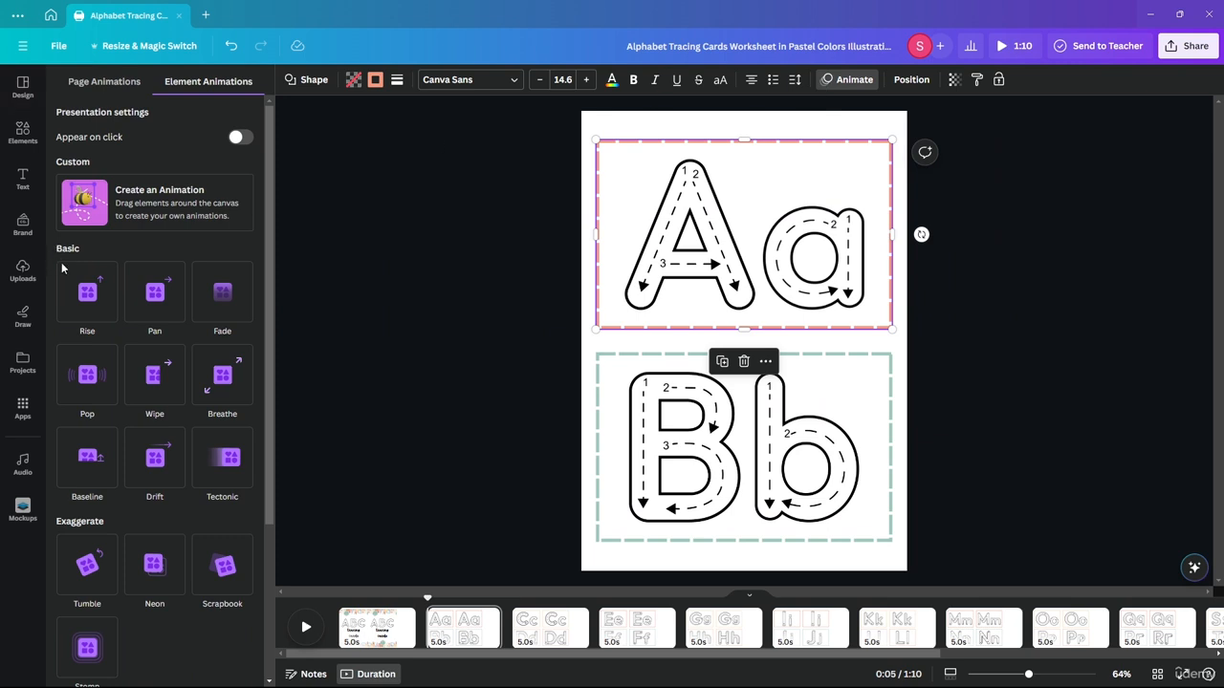
click(83, 314)
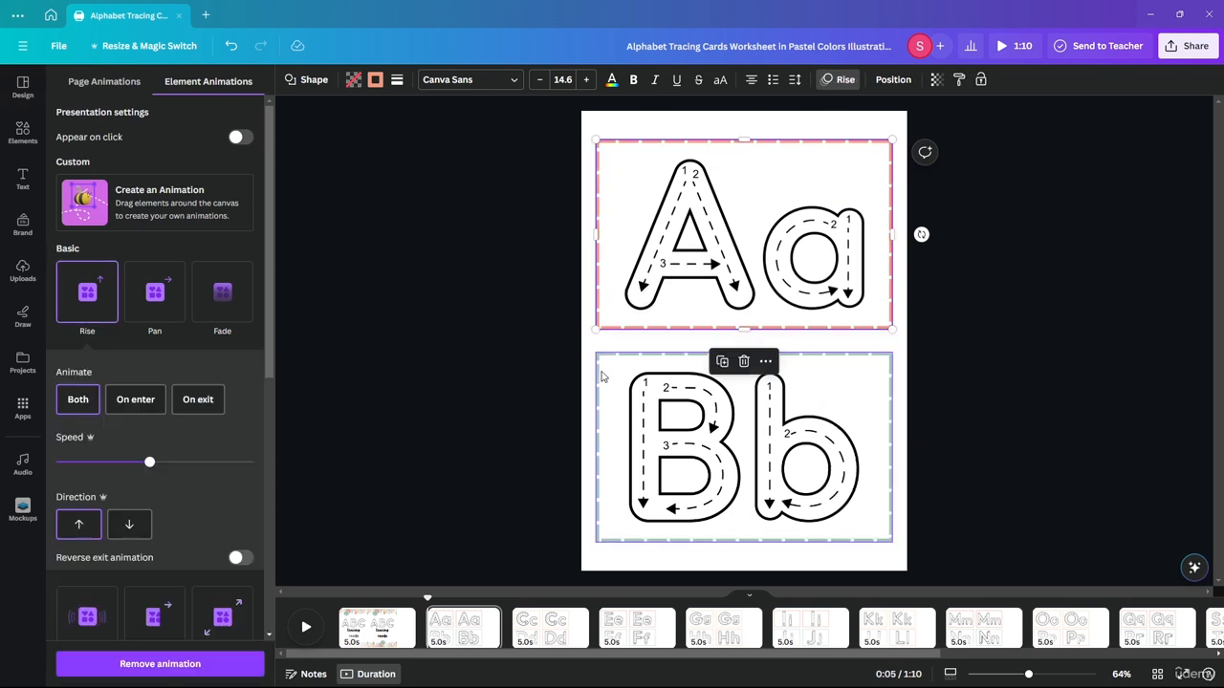
Step: Apply the Rise animation to the green dashed frame around Bb and set its direction to downward
click(601, 377)
click(83, 289)
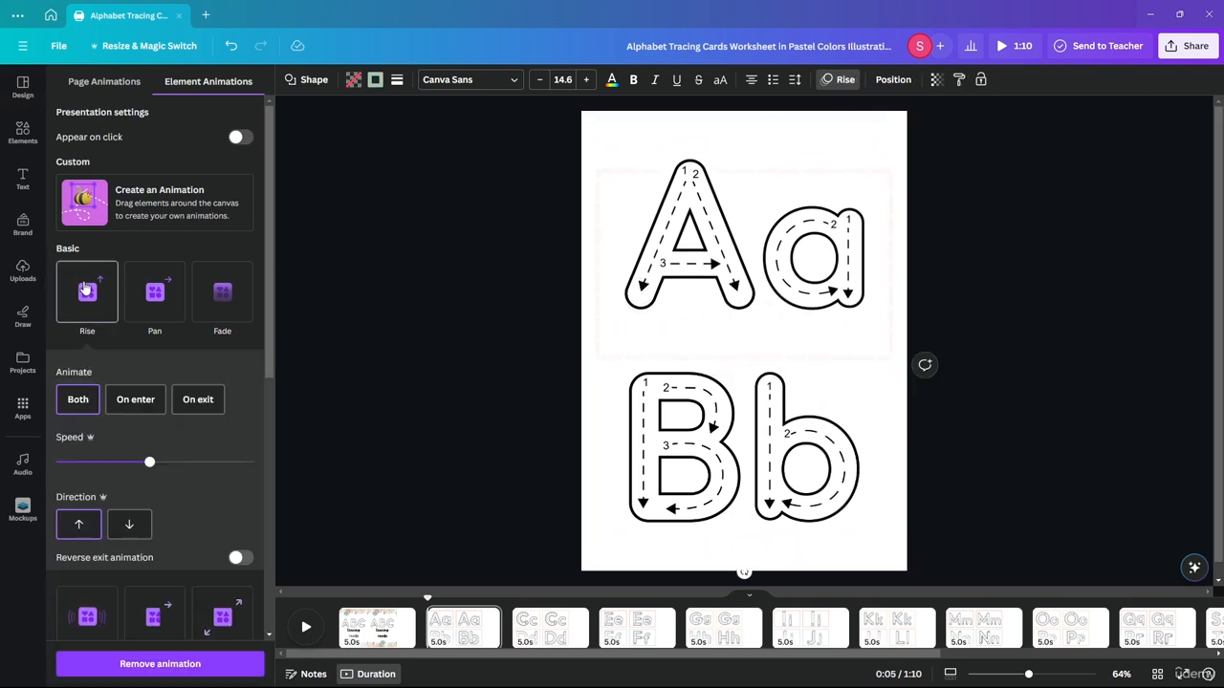
click(129, 523)
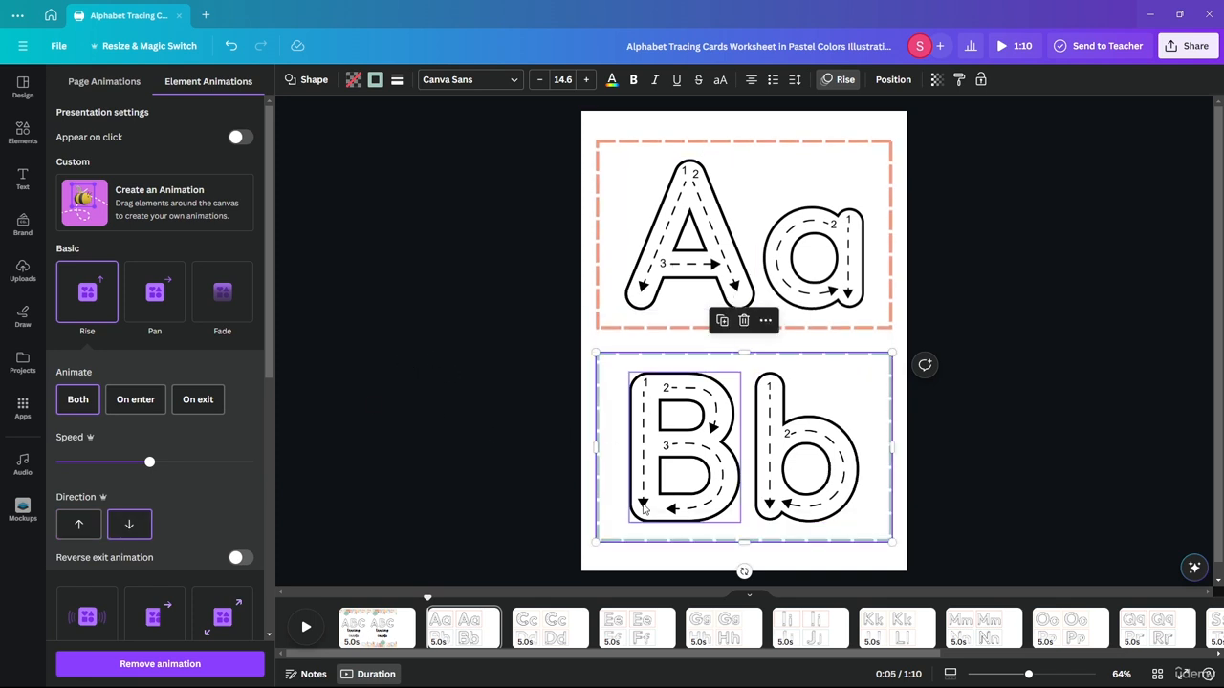
Step: Select the letters A and a on page 2 together and apply the Pop animation to them
click(689, 234)
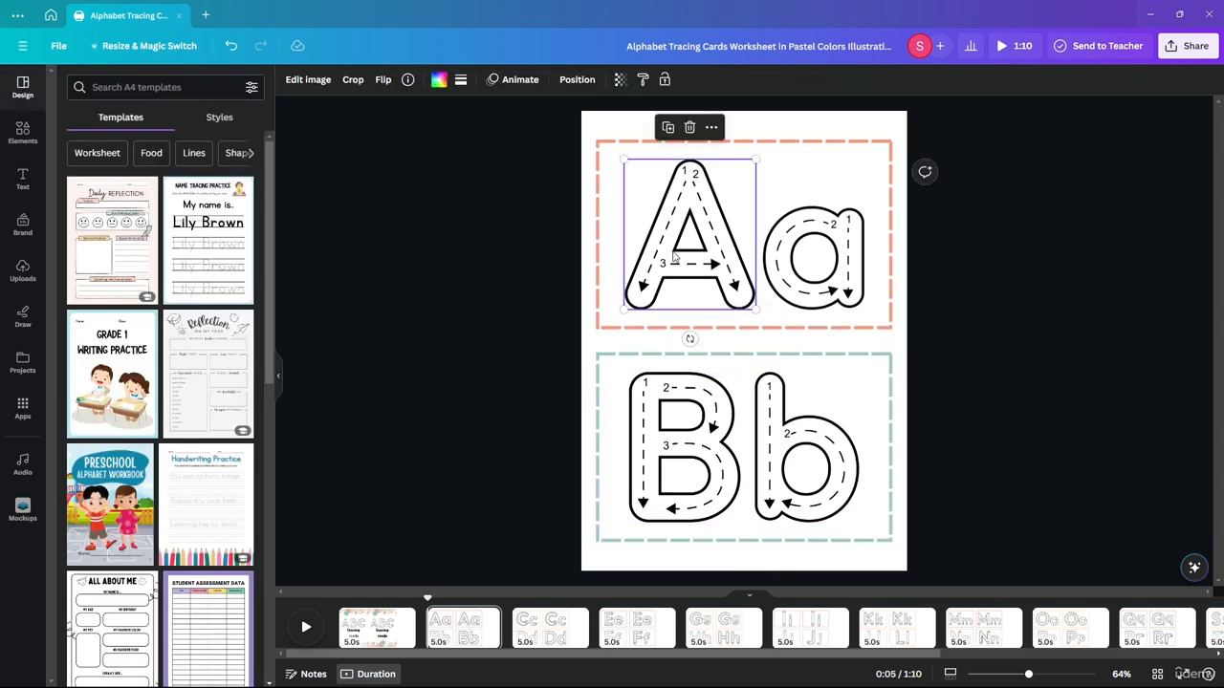
shift+click(813, 258)
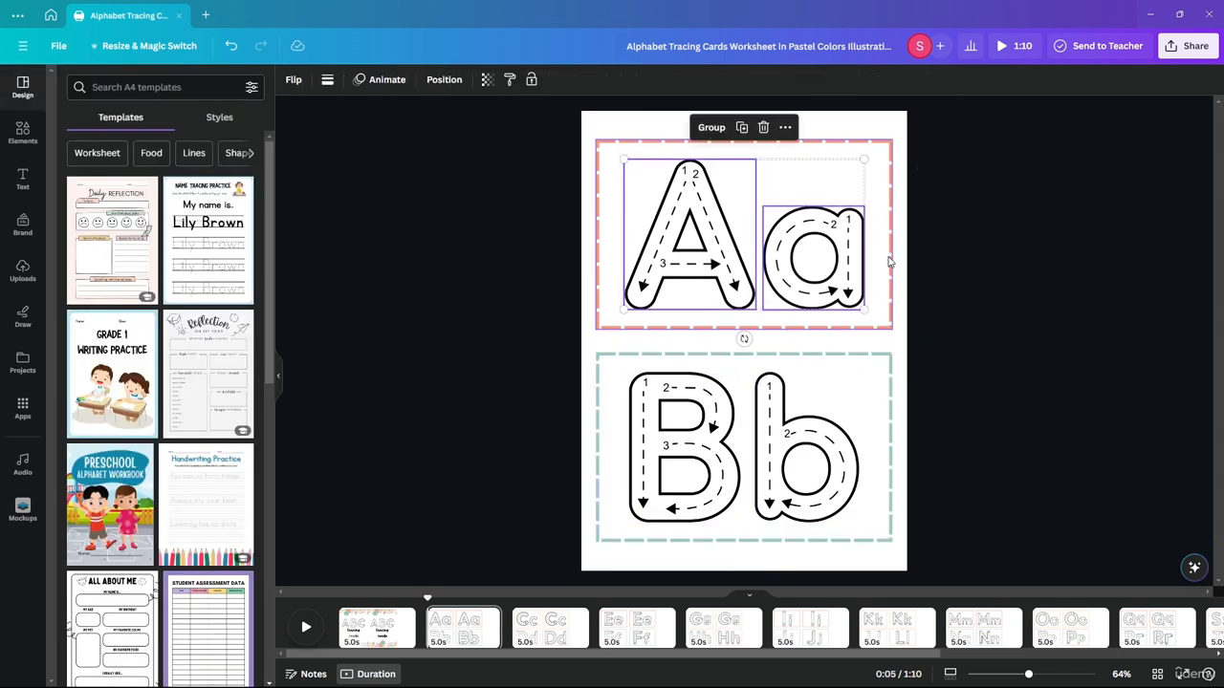
click(441, 83)
click(378, 82)
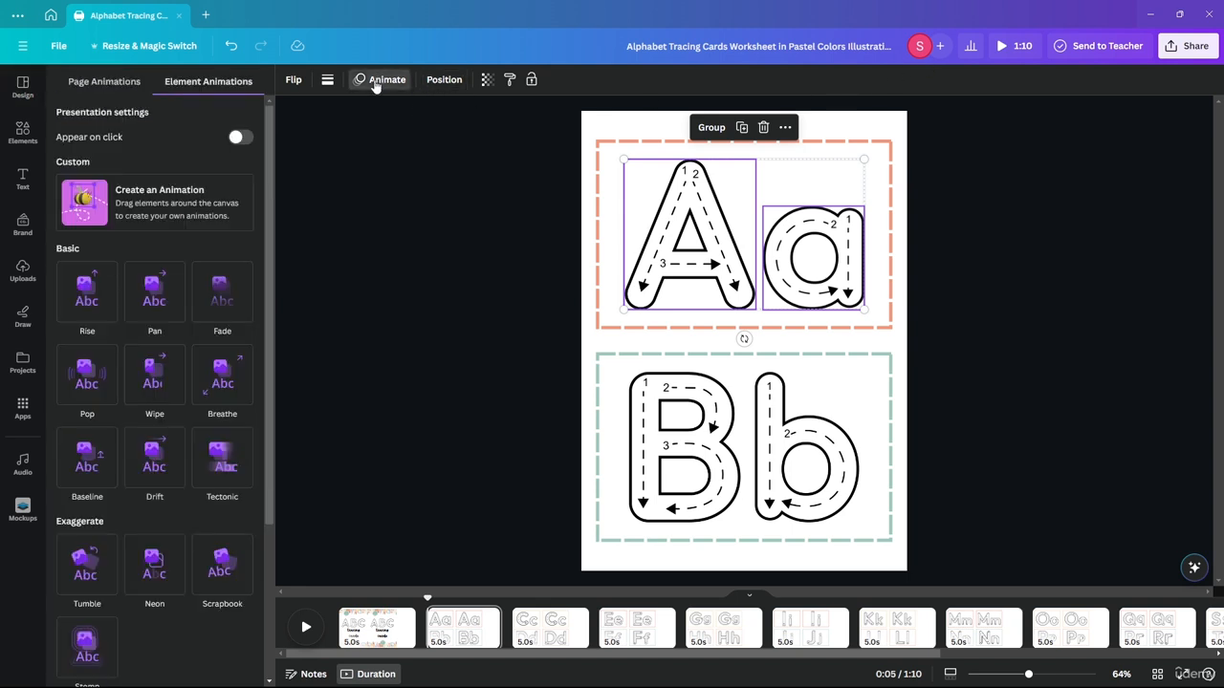
click(93, 379)
click(443, 335)
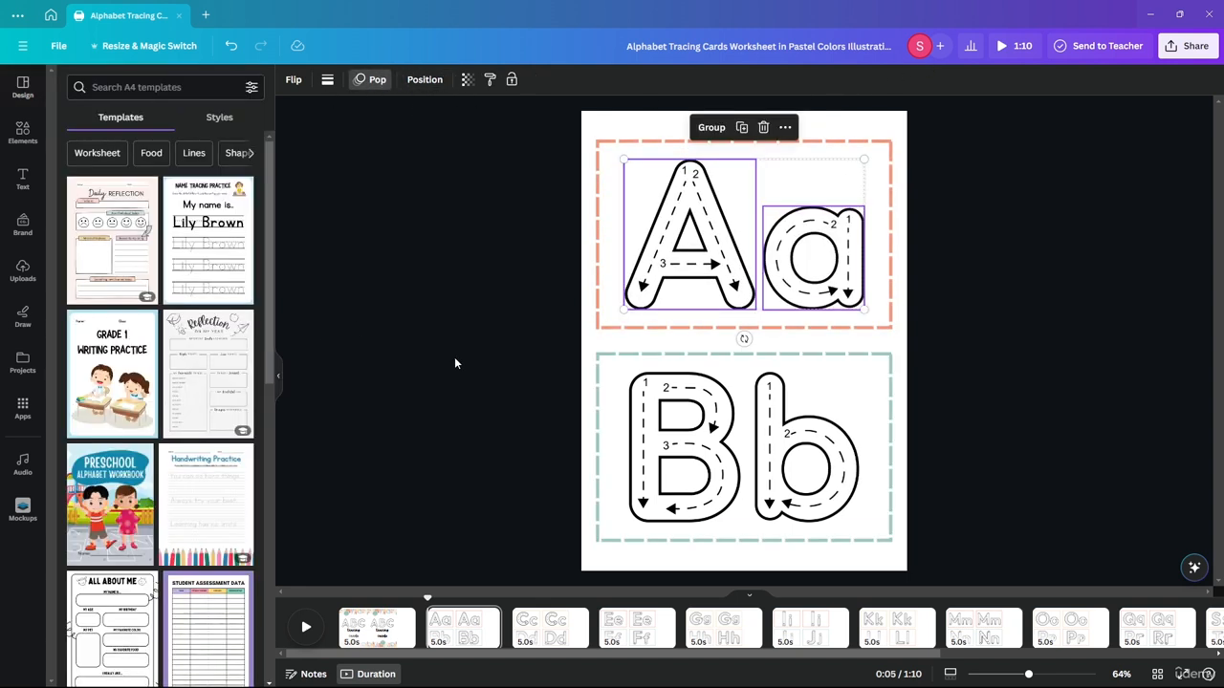
Step: Apply the Pop animation to the letters B and b in the green frame on page 2
click(690, 435)
shift+click(773, 446)
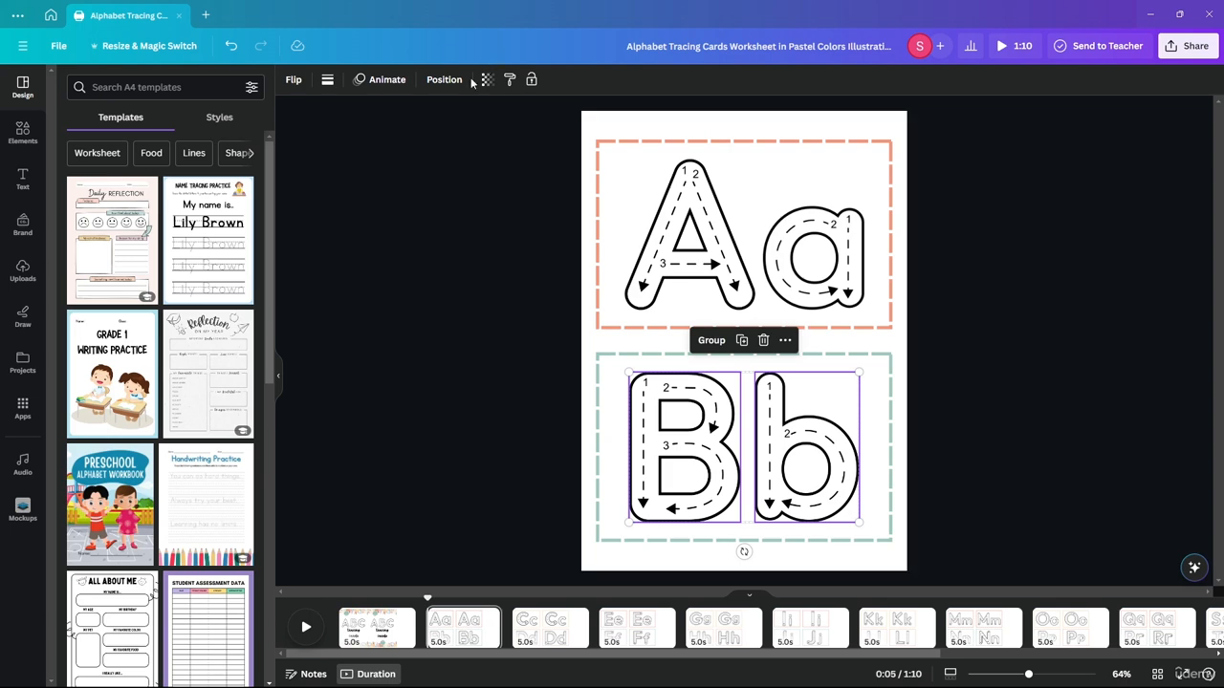
click(379, 80)
click(97, 373)
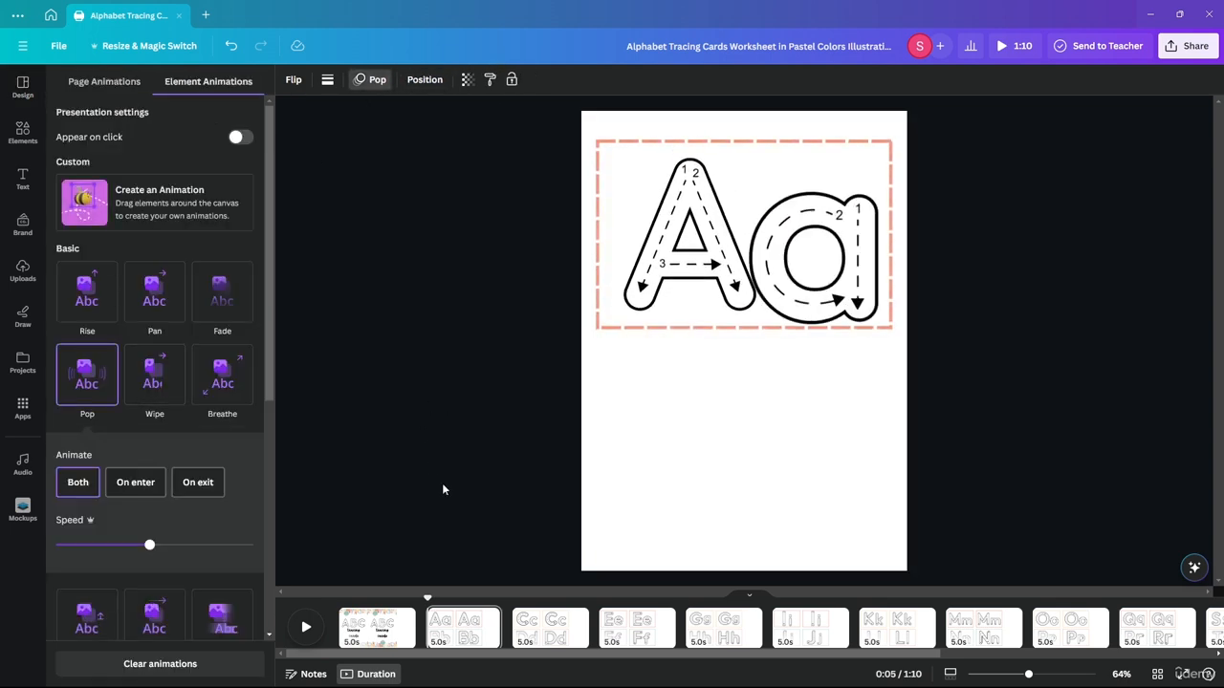
Step: Preview page 2's animations on the timeline, pause playback and move the playhead near the page's middle
click(307, 631)
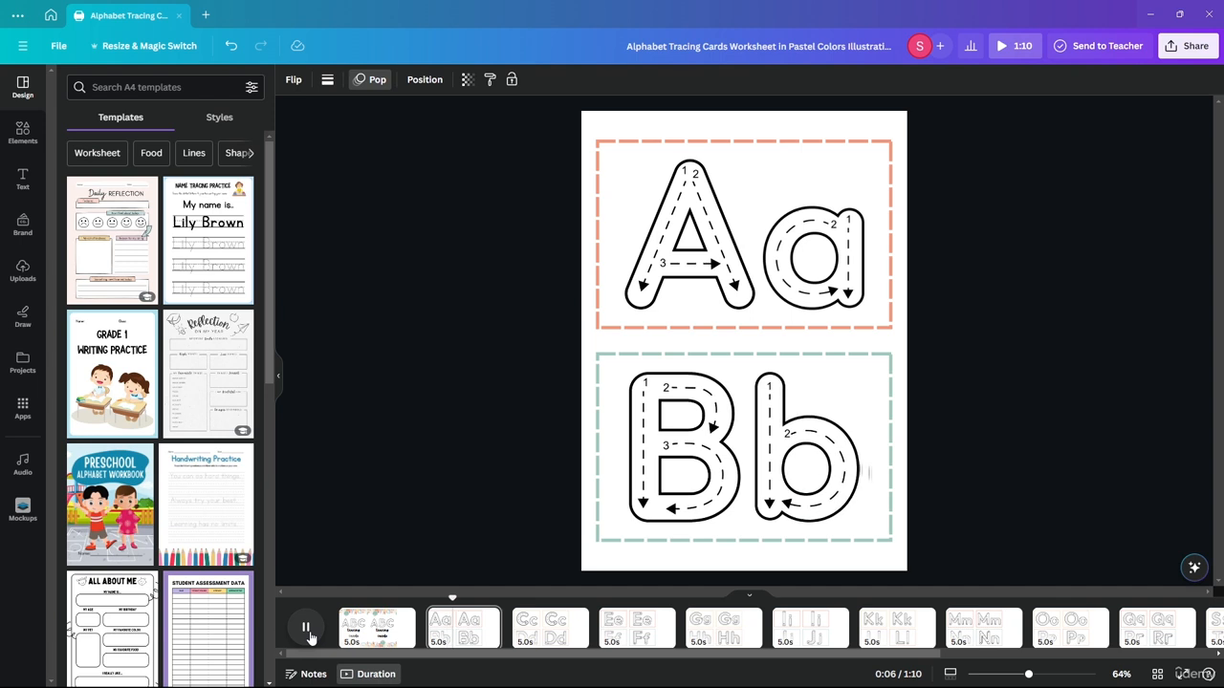
click(307, 631)
mouse_move(468, 598)
mouse_down()
mouse_move(424, 598)
mouse_move(453, 598)
mouse_move(430, 599)
mouse_move(456, 587)
mouse_move(476, 612)
mouse_up()
Step: Examine the options offered for the letter A and for the page 2 background, including the link option
click(650, 256)
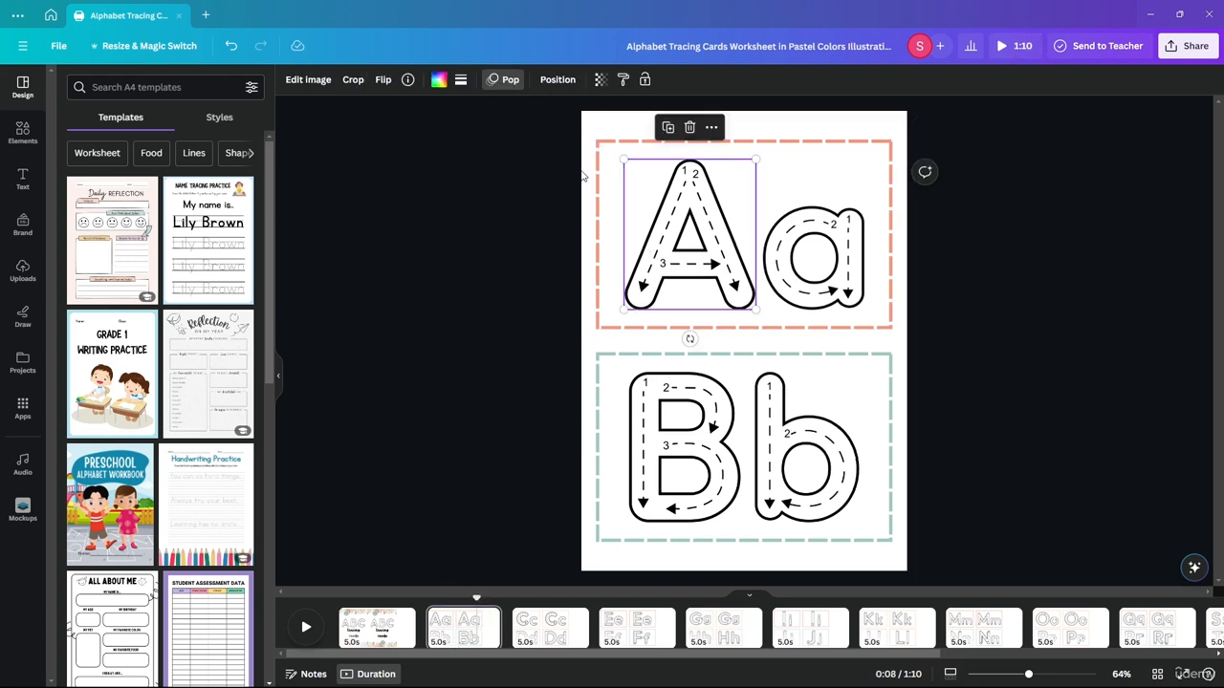
click(1023, 276)
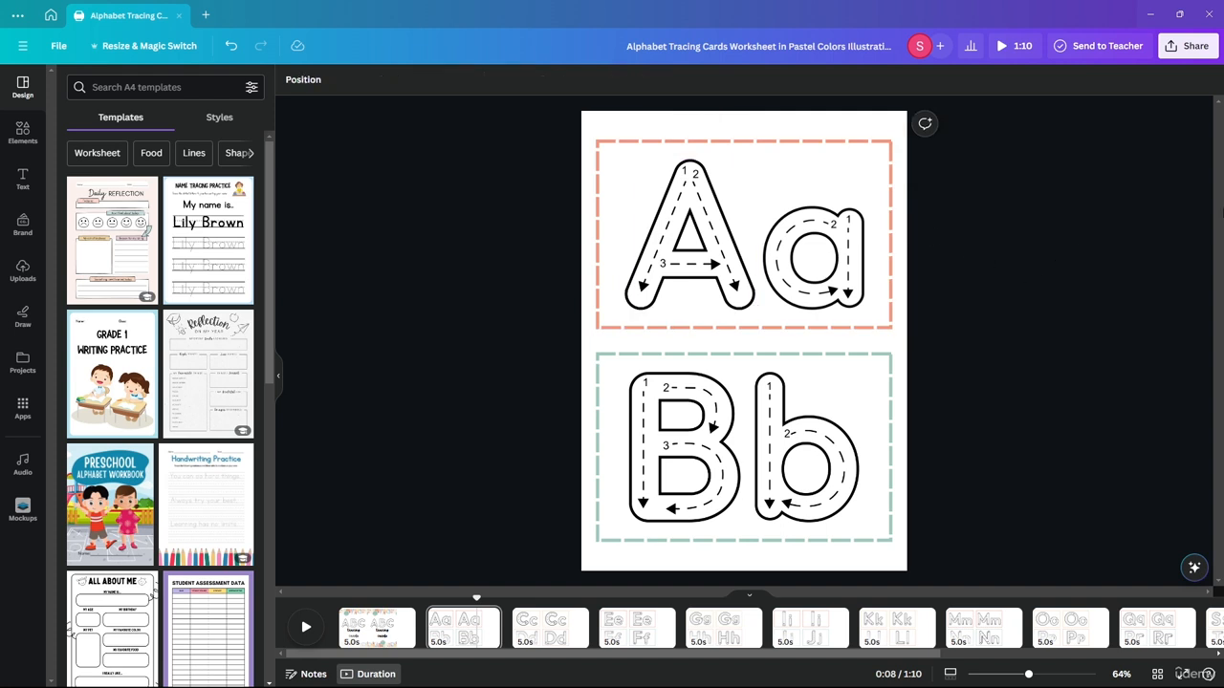
click(689, 186)
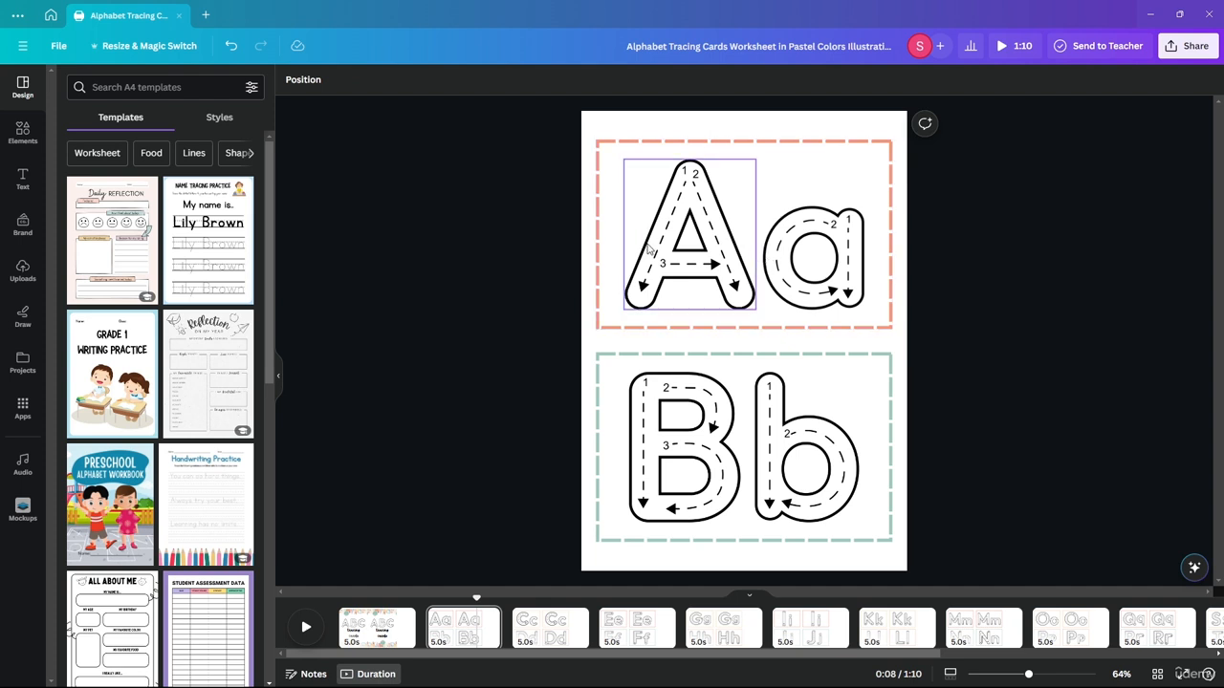
right_click(667, 247)
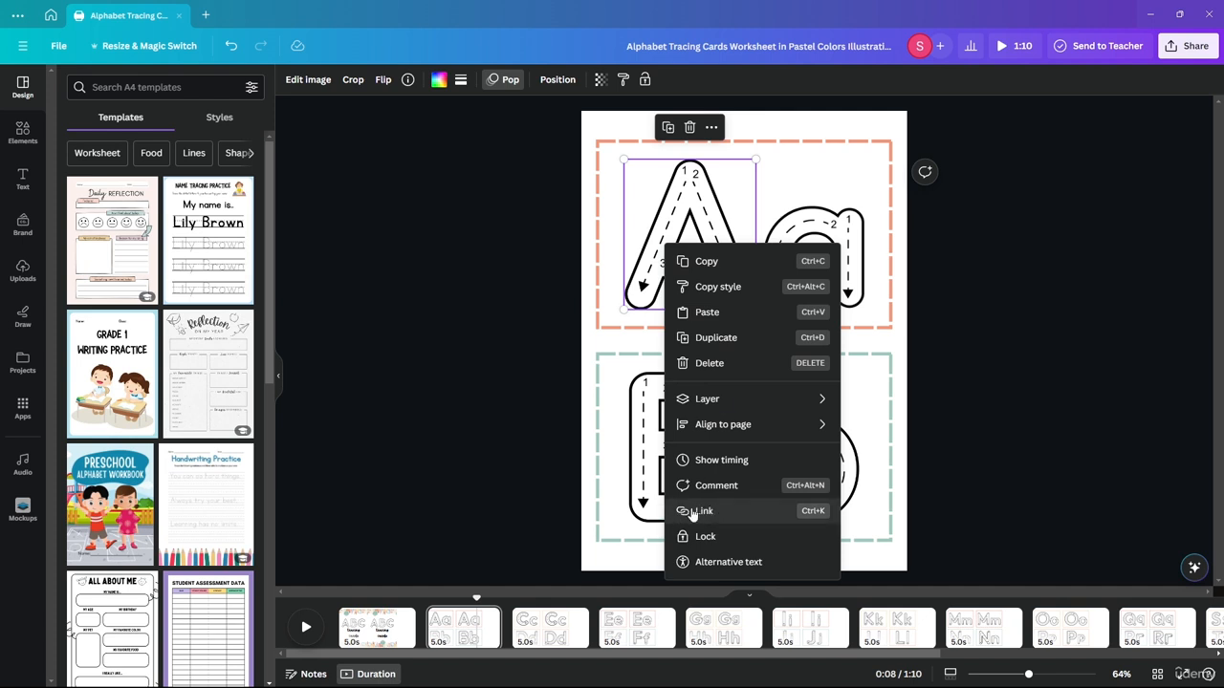
click(982, 301)
click(601, 125)
right_click(601, 125)
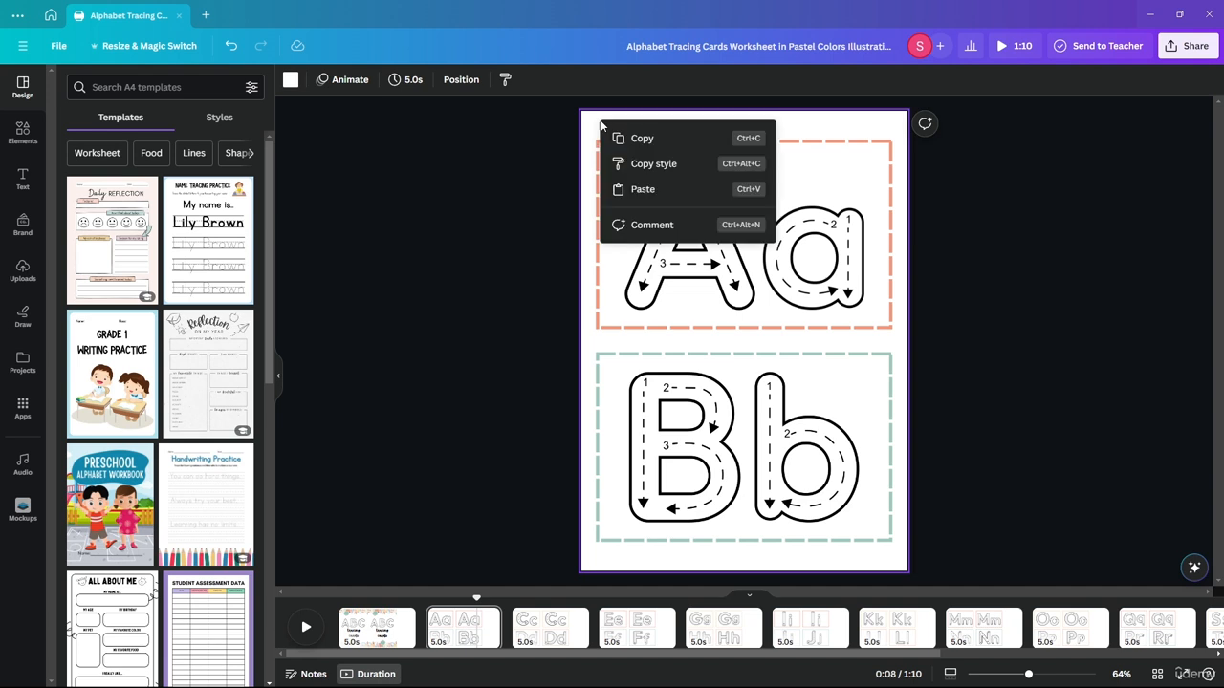
click(500, 287)
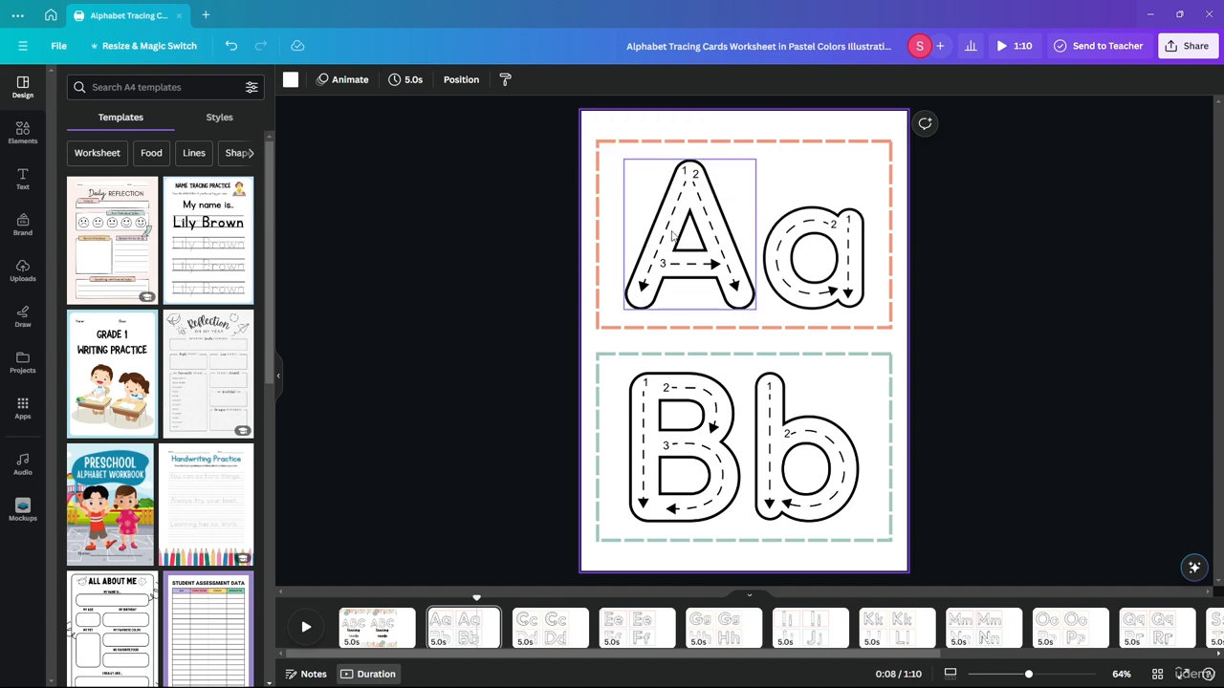
click(648, 260)
right_click(650, 265)
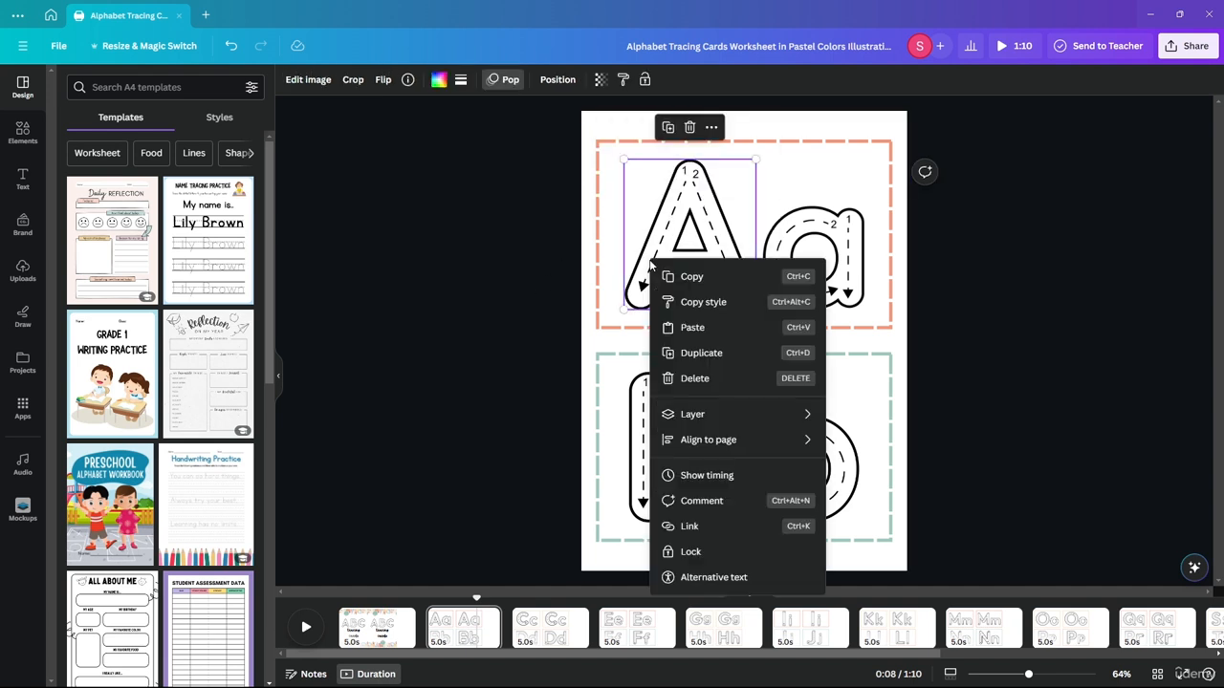
click(696, 528)
key(Escape)
Step: Add a rectangle covering most of the cover page and set its fill to no colour
click(376, 623)
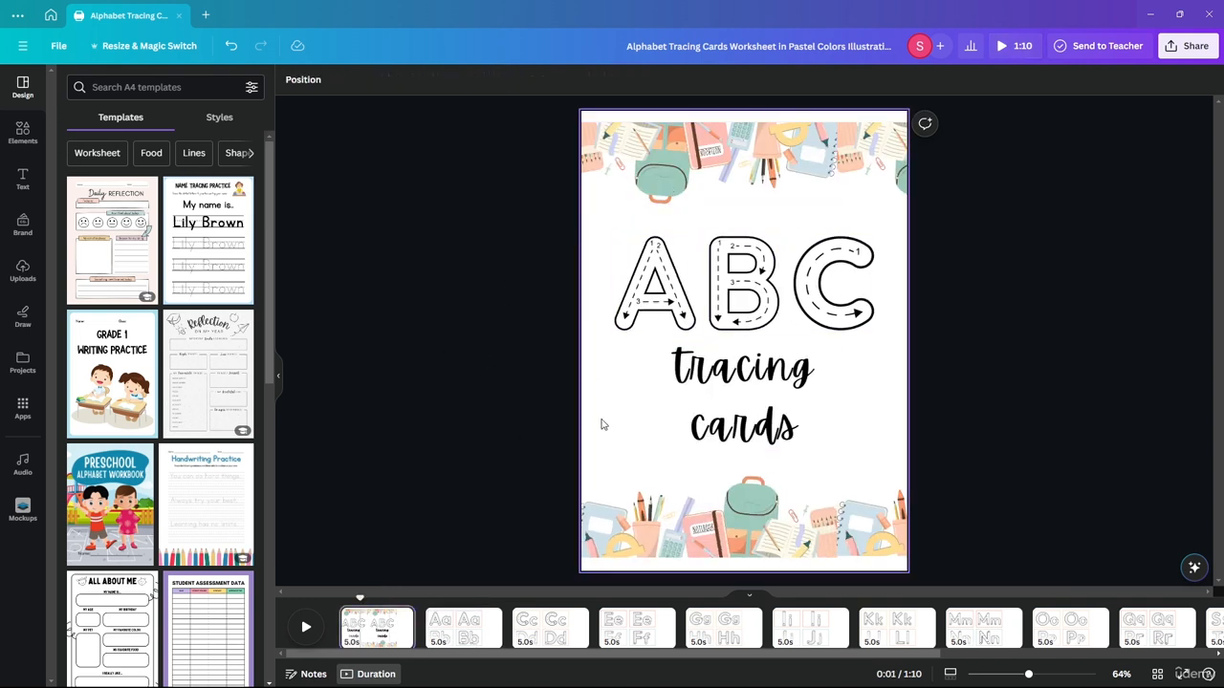
click(441, 626)
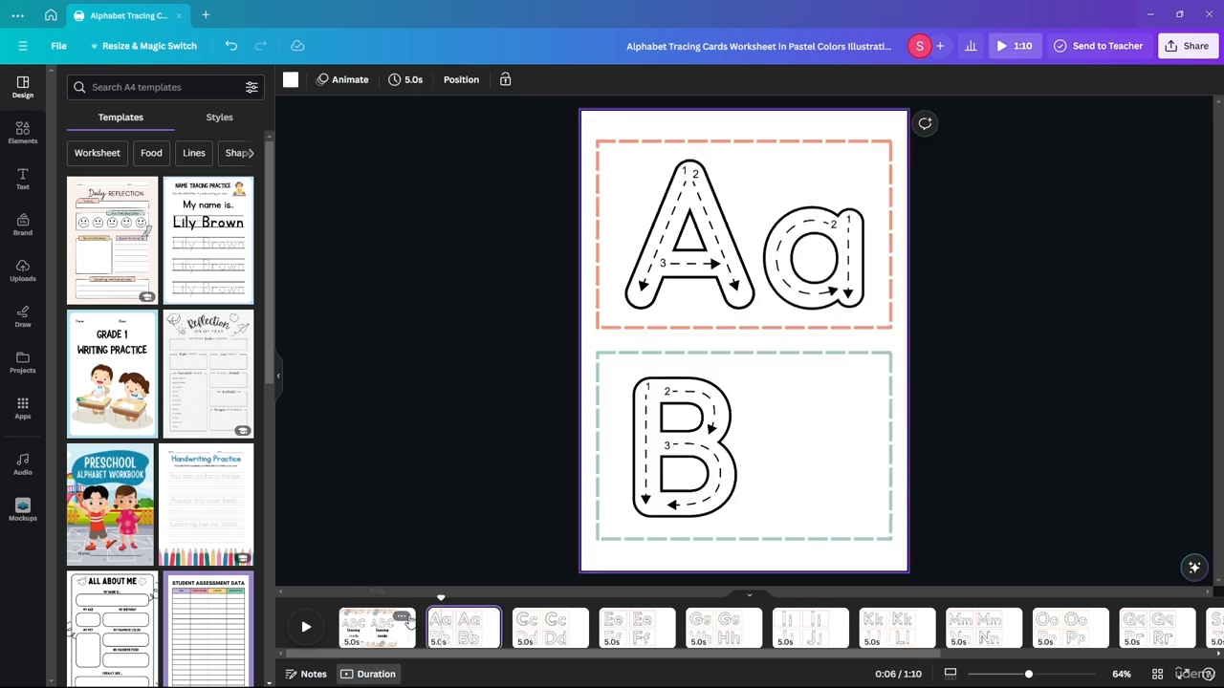
click(365, 594)
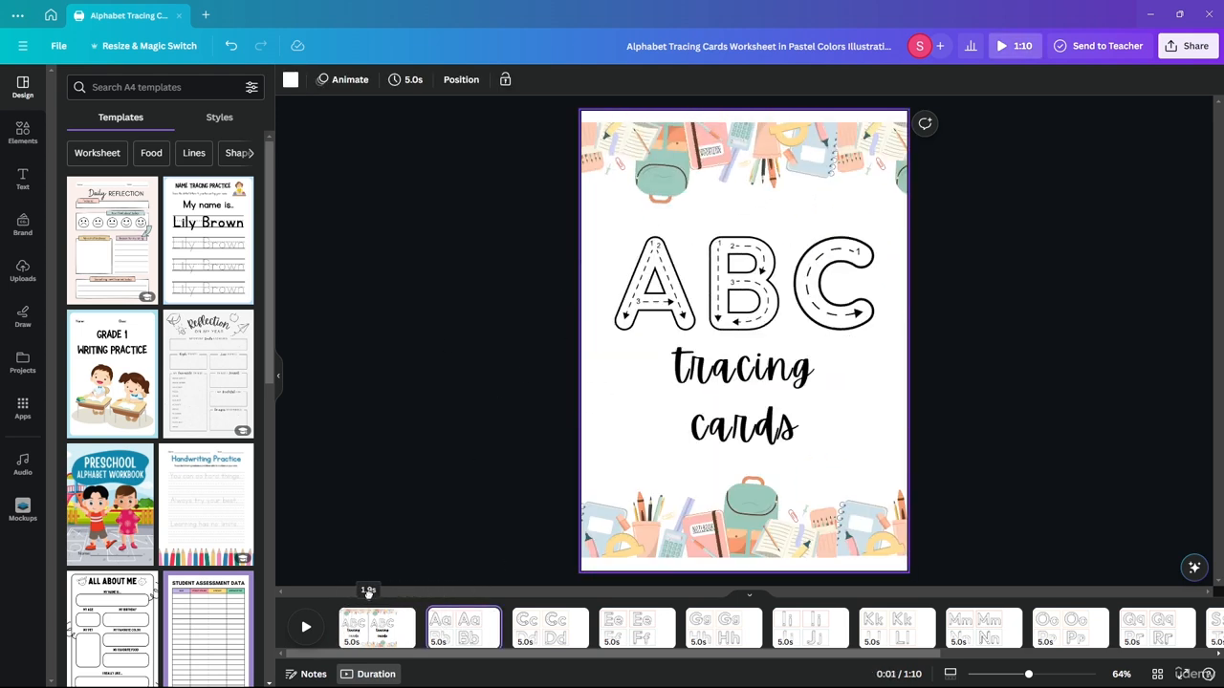
click(23, 132)
key(r)
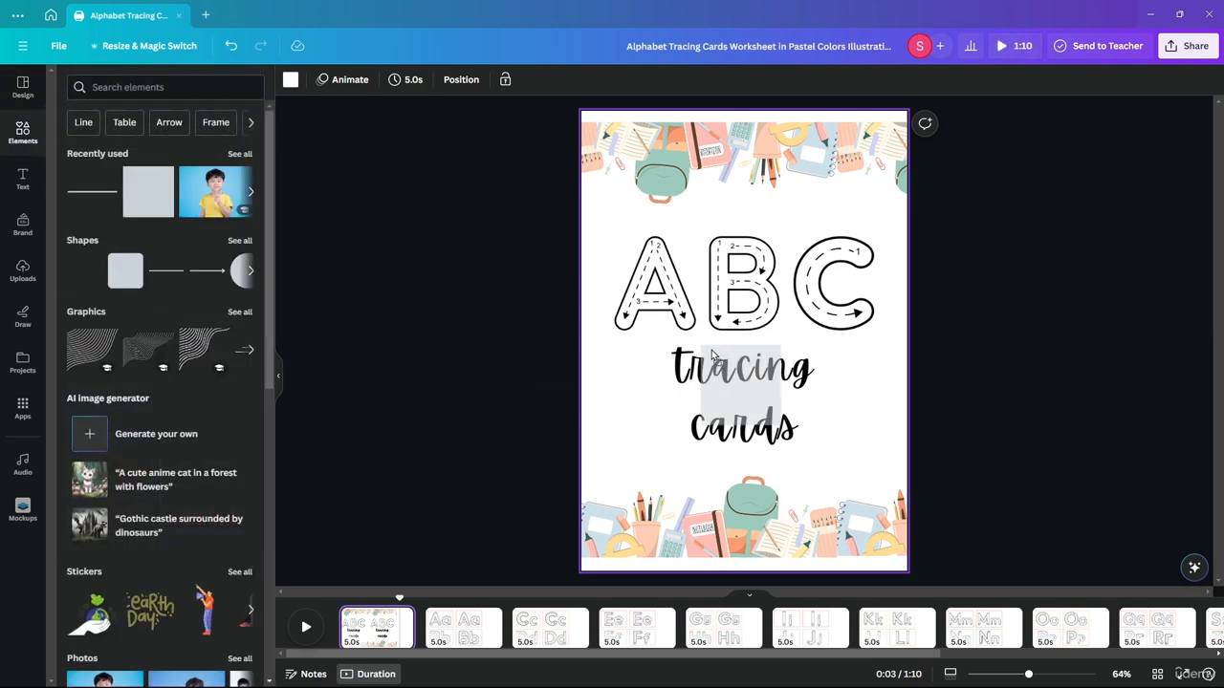
drag(733, 392, 653, 212)
drag(711, 244, 873, 540)
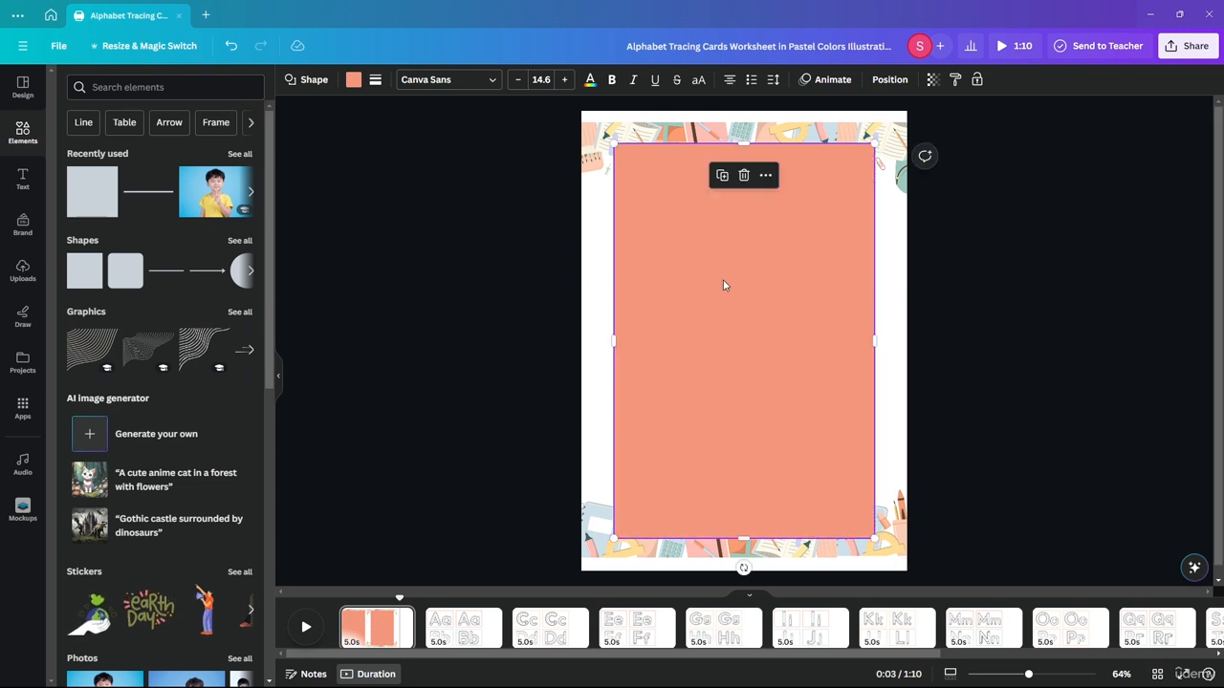
click(352, 79)
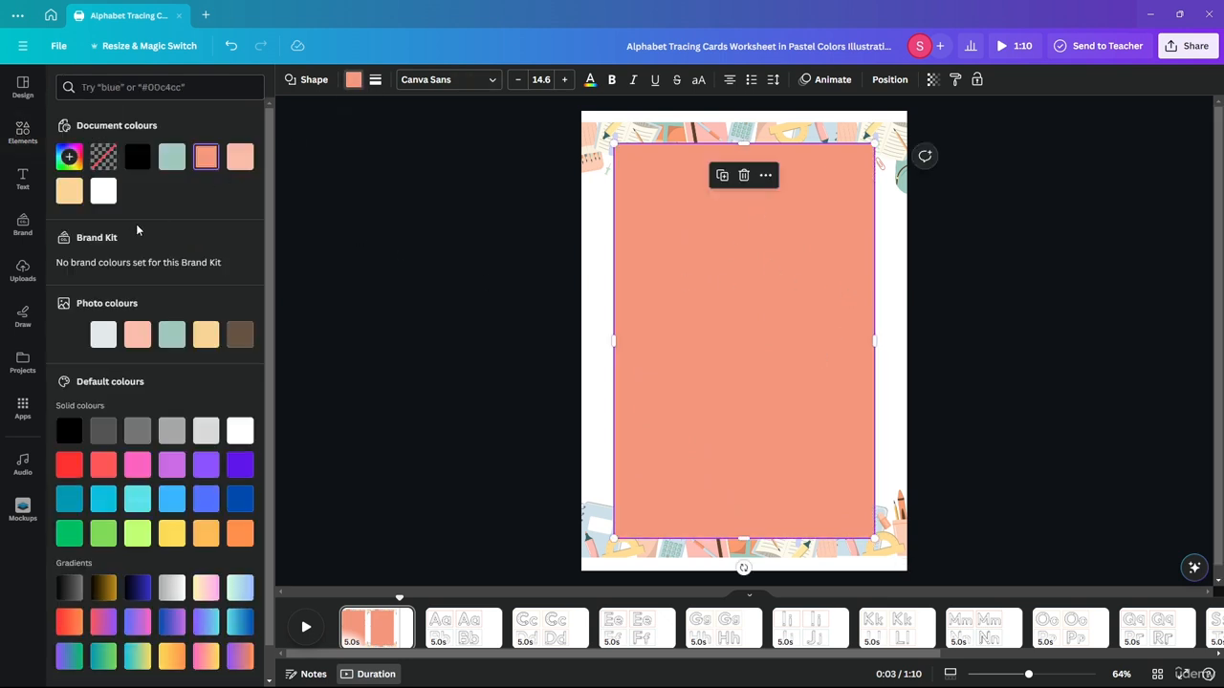
click(103, 155)
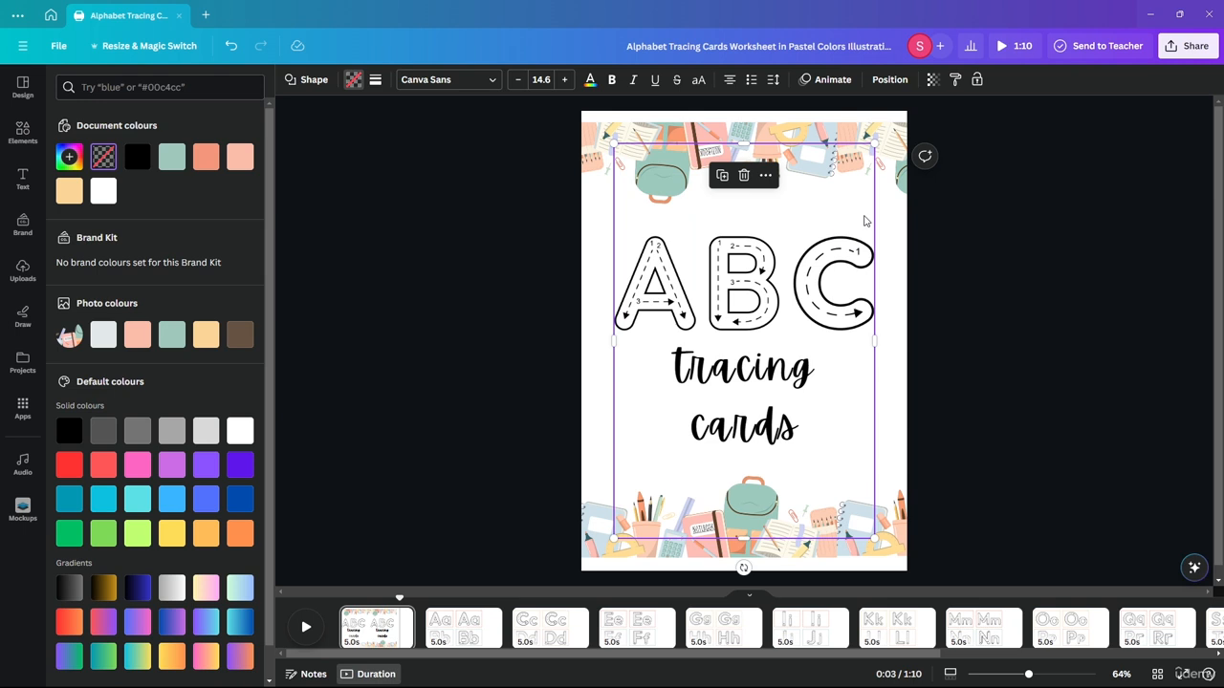
Step: Link the transparent rectangle on the cover page to the document page "2 - Untitled"
right_click(868, 220)
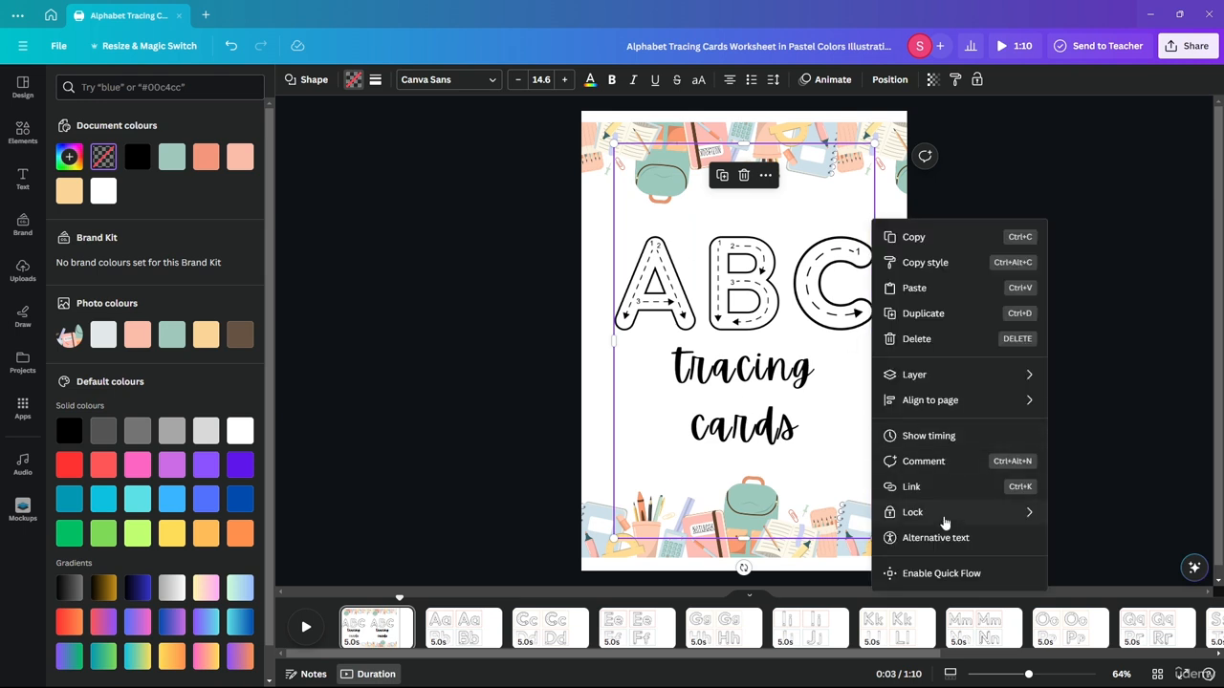
click(922, 488)
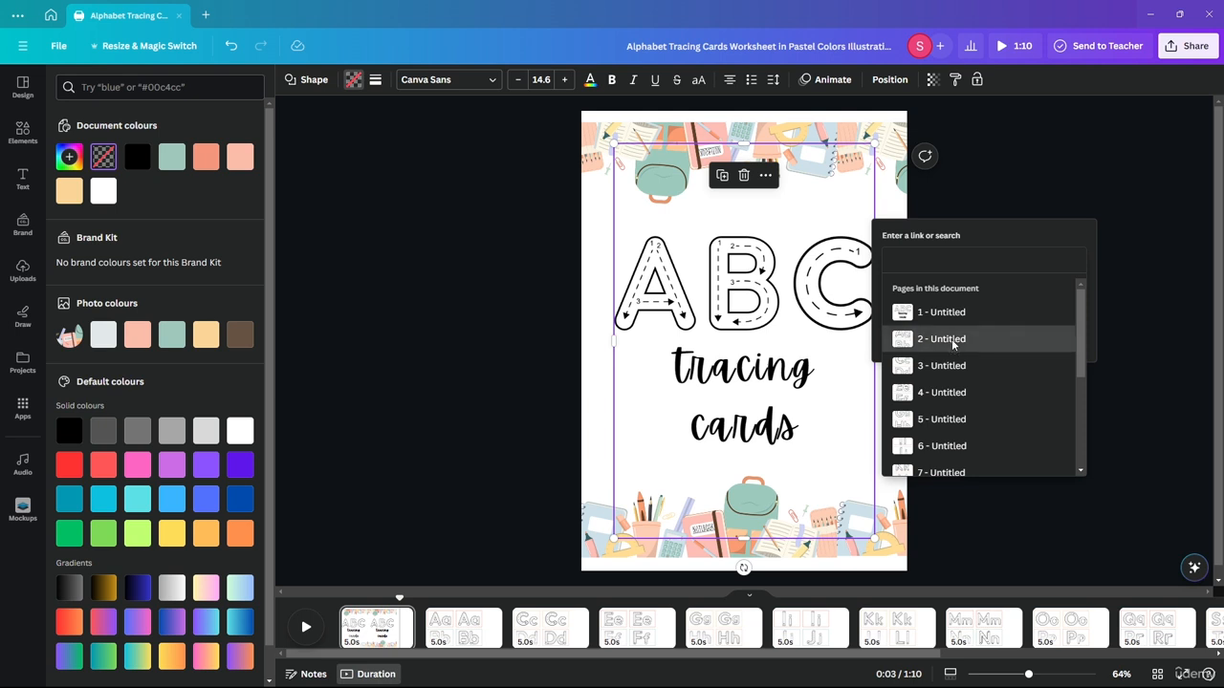
click(913, 337)
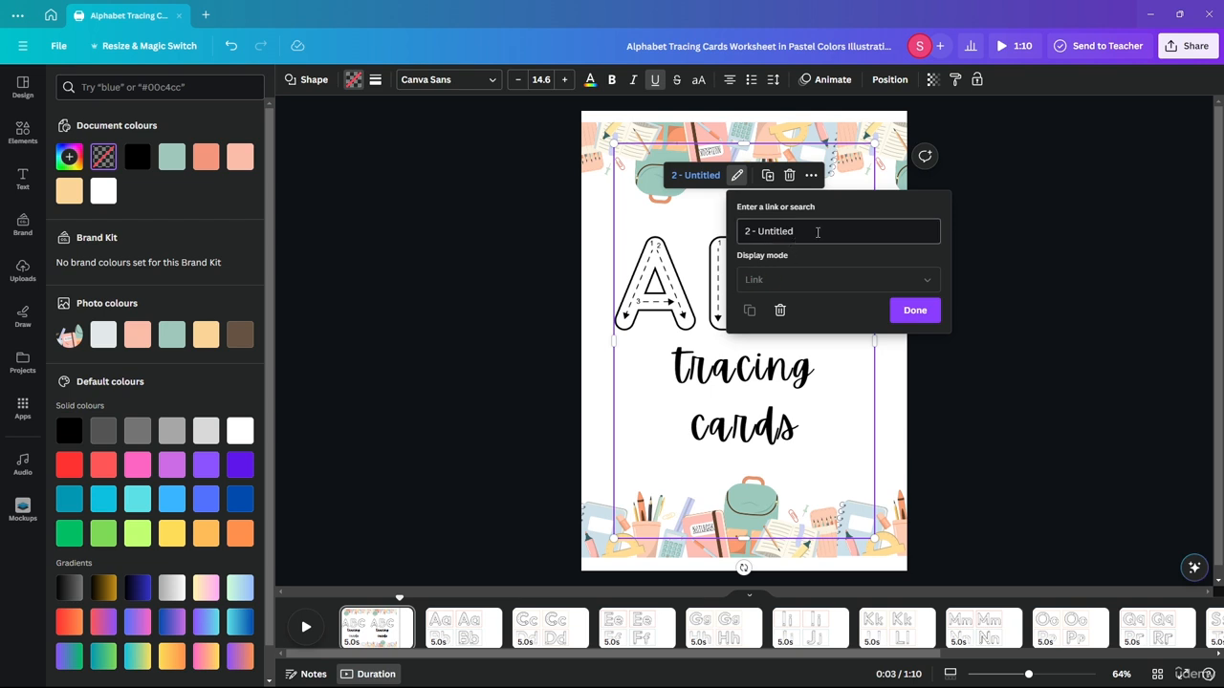
click(795, 232)
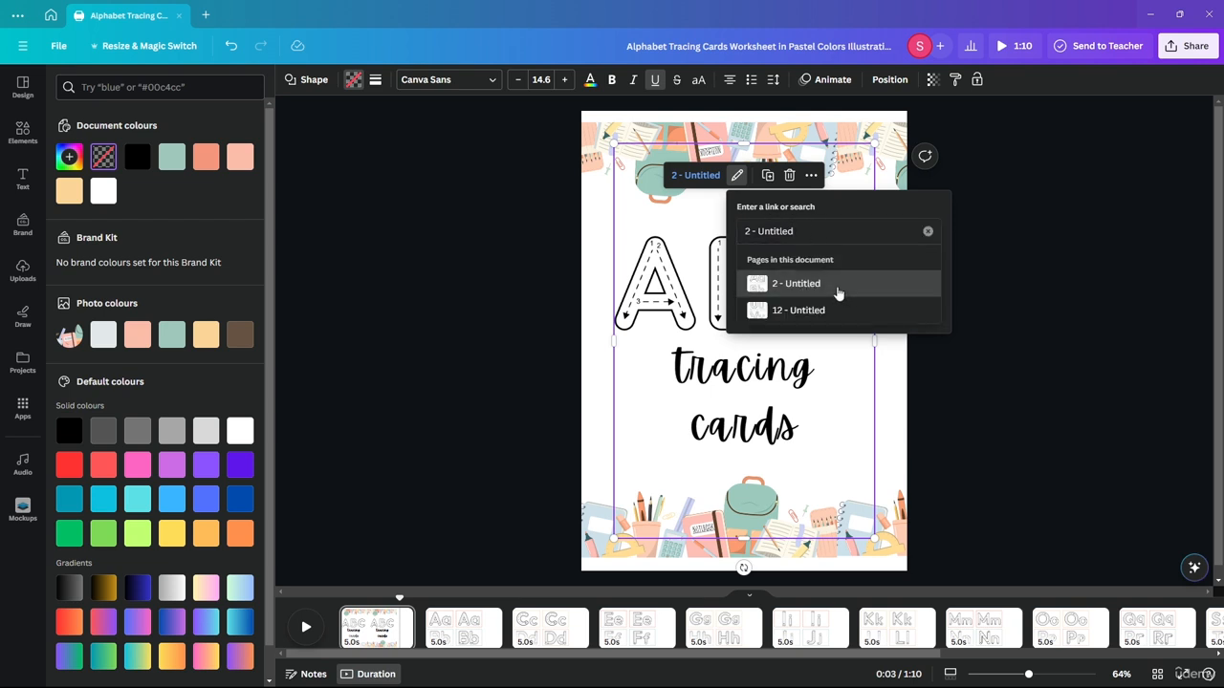
click(839, 295)
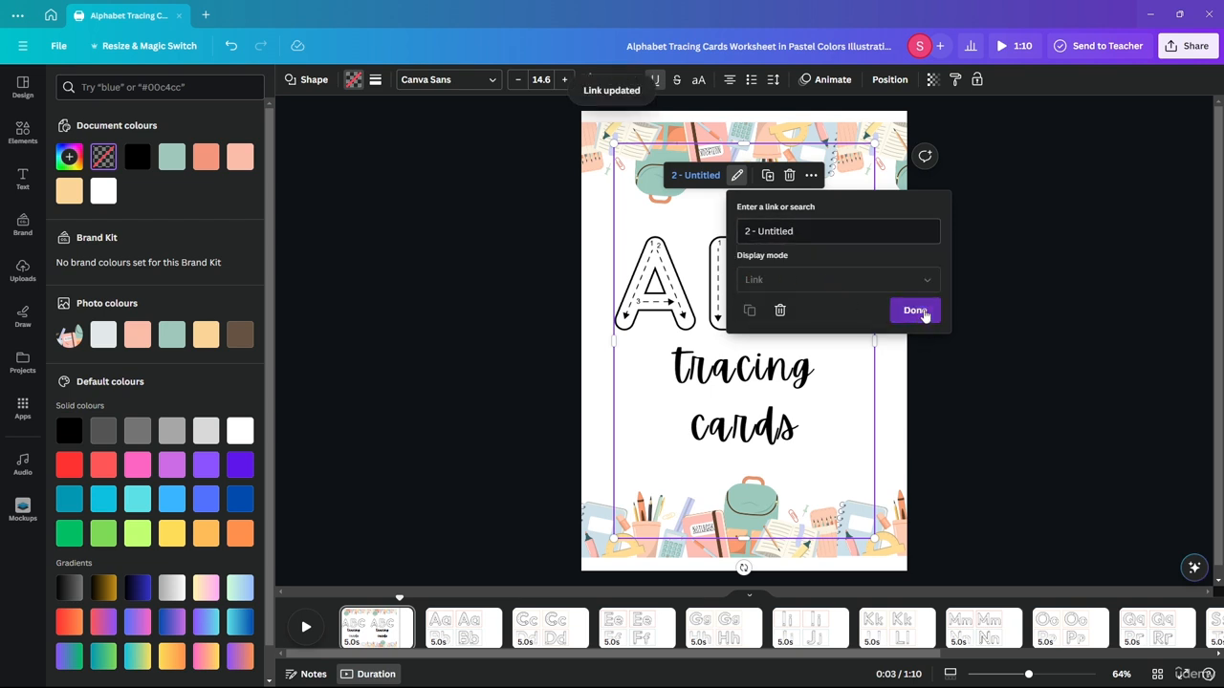
click(915, 310)
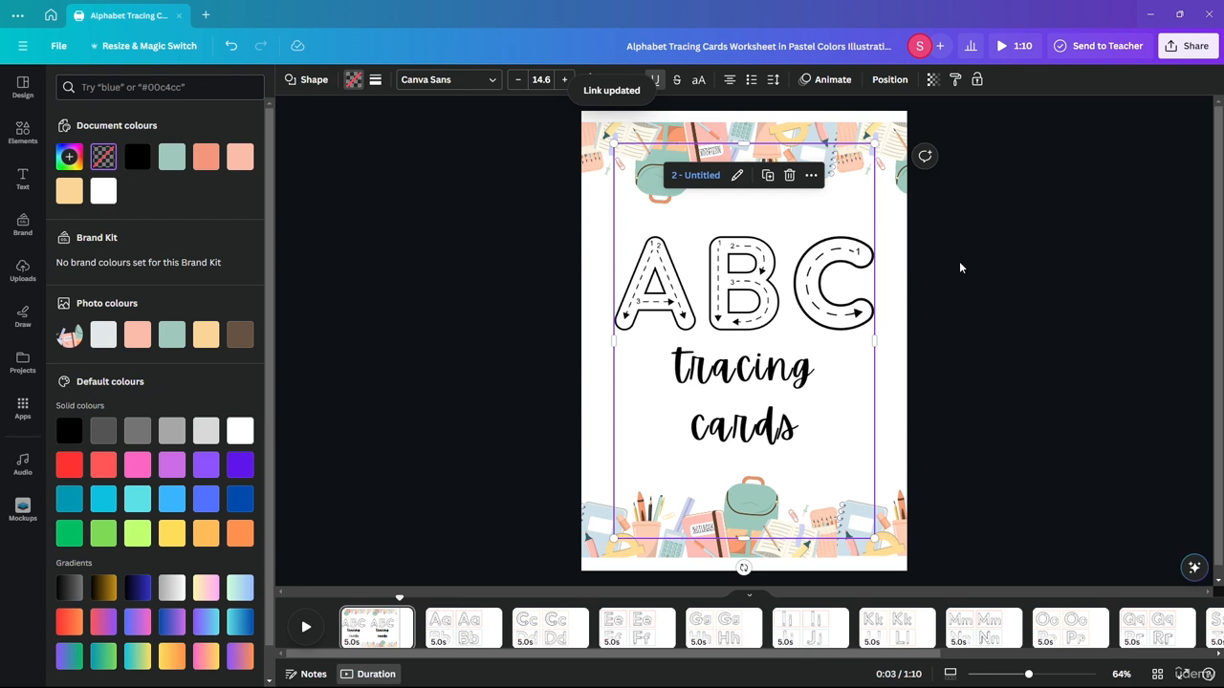
key(Escape)
key(Escape)
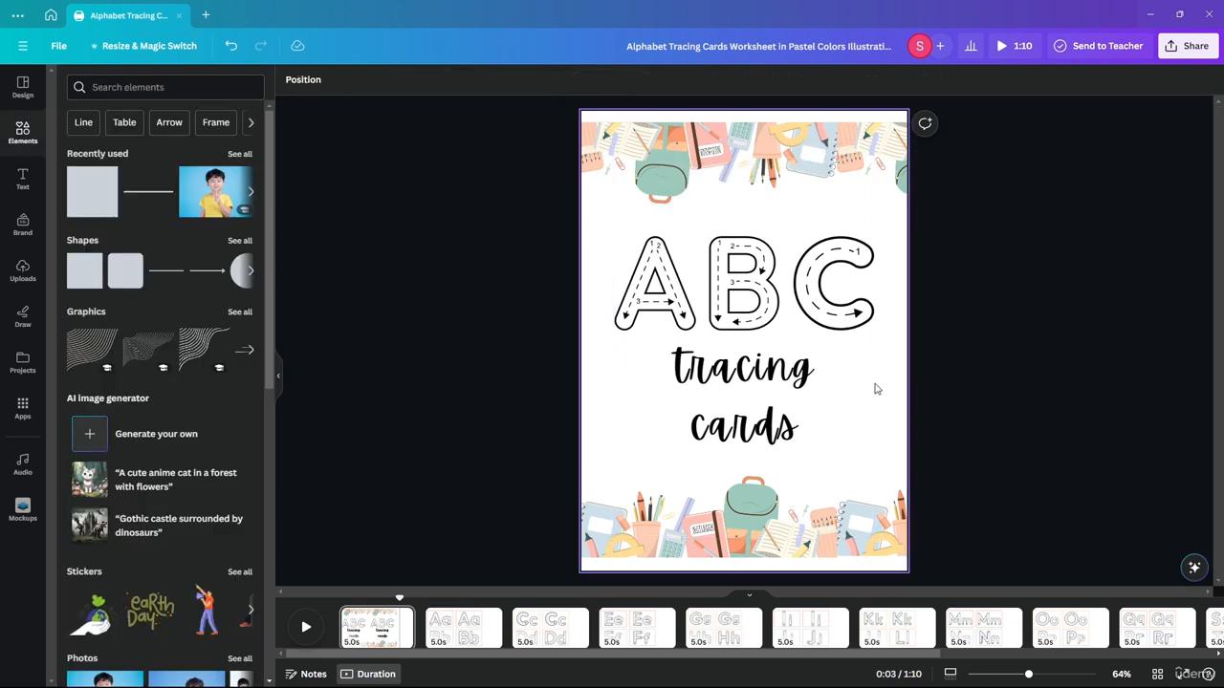
Step: Test the rectangle's link by following it to page 2, and return to the cover page
click(865, 387)
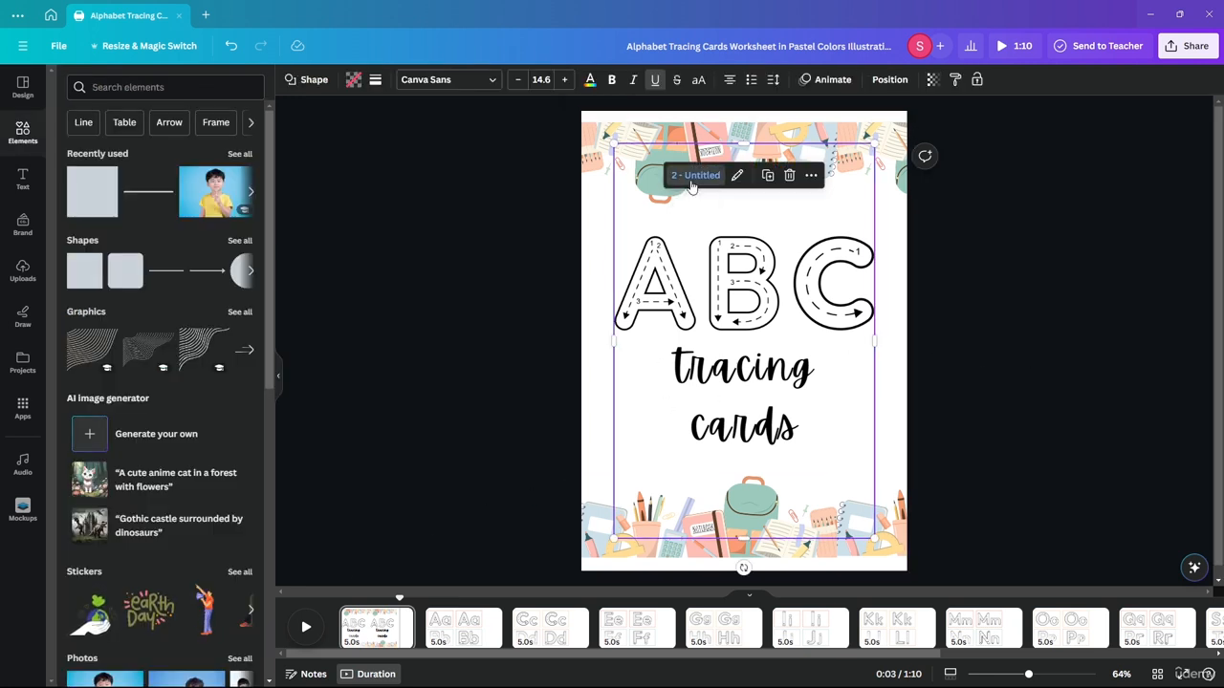
click(691, 181)
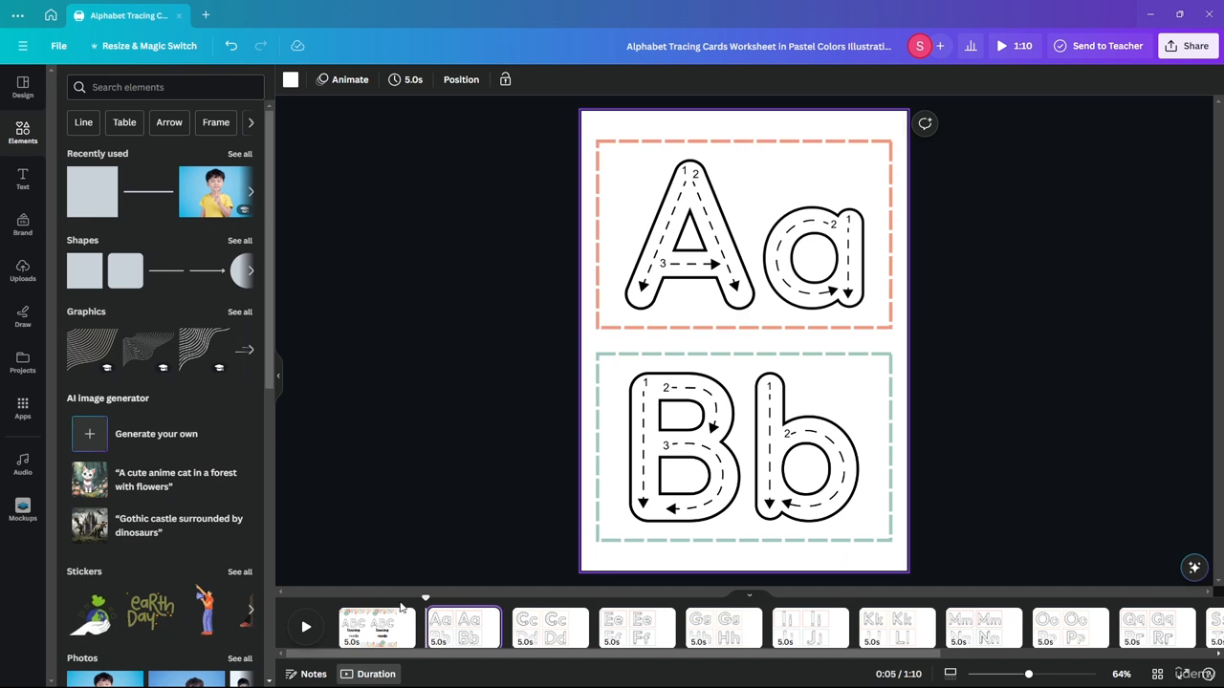
click(337, 598)
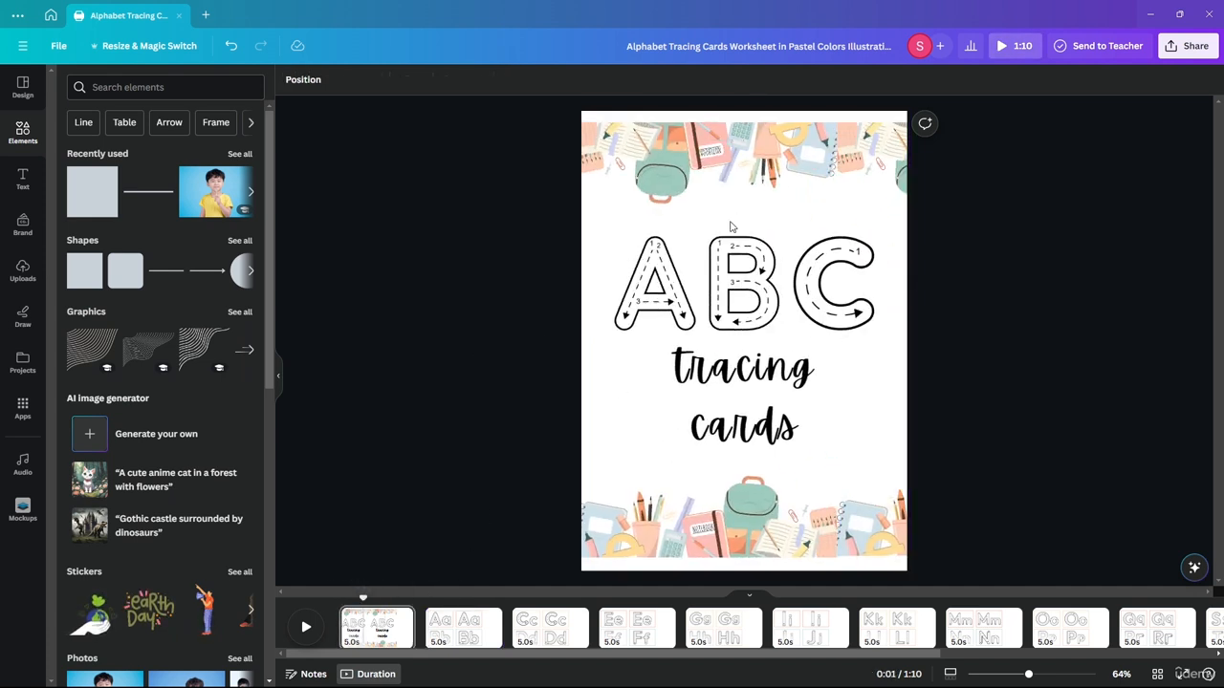
click(732, 285)
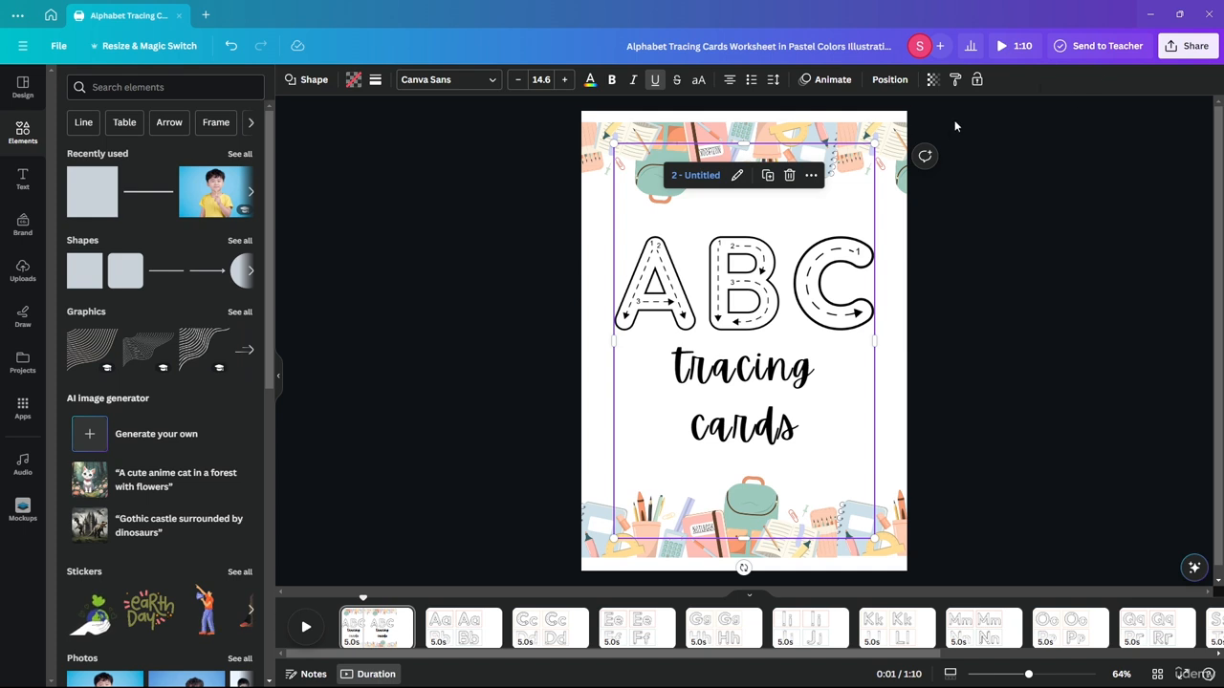
right_click(873, 218)
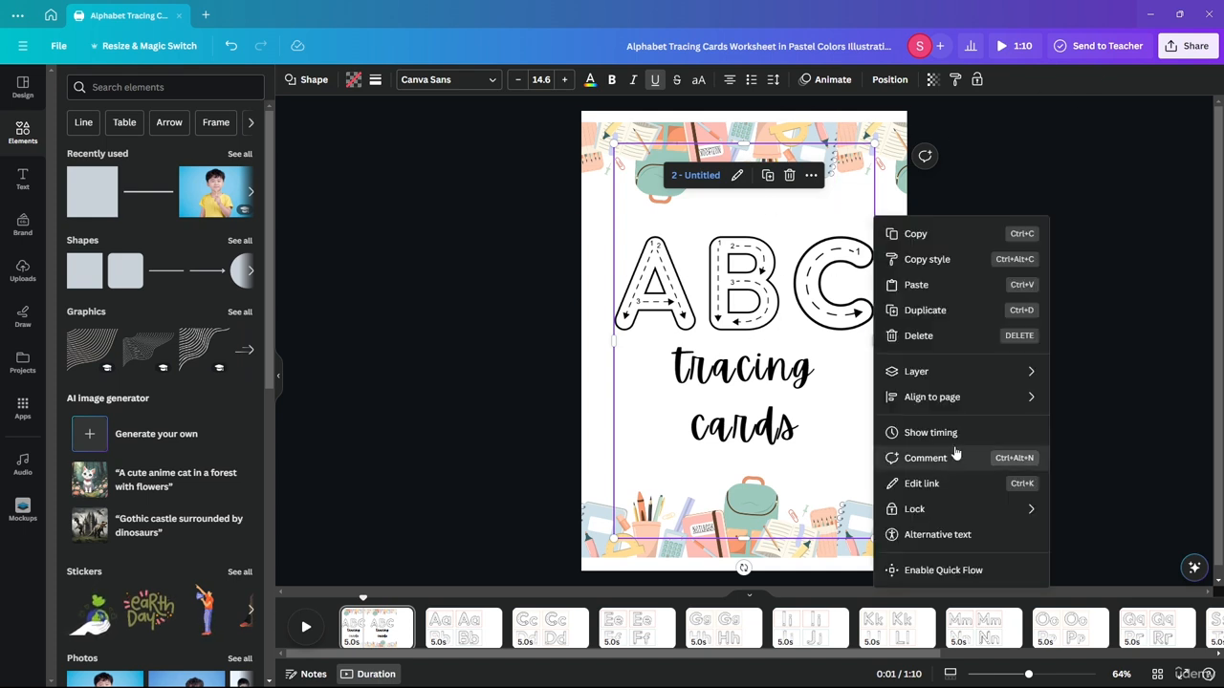
mouse_move(990, 371)
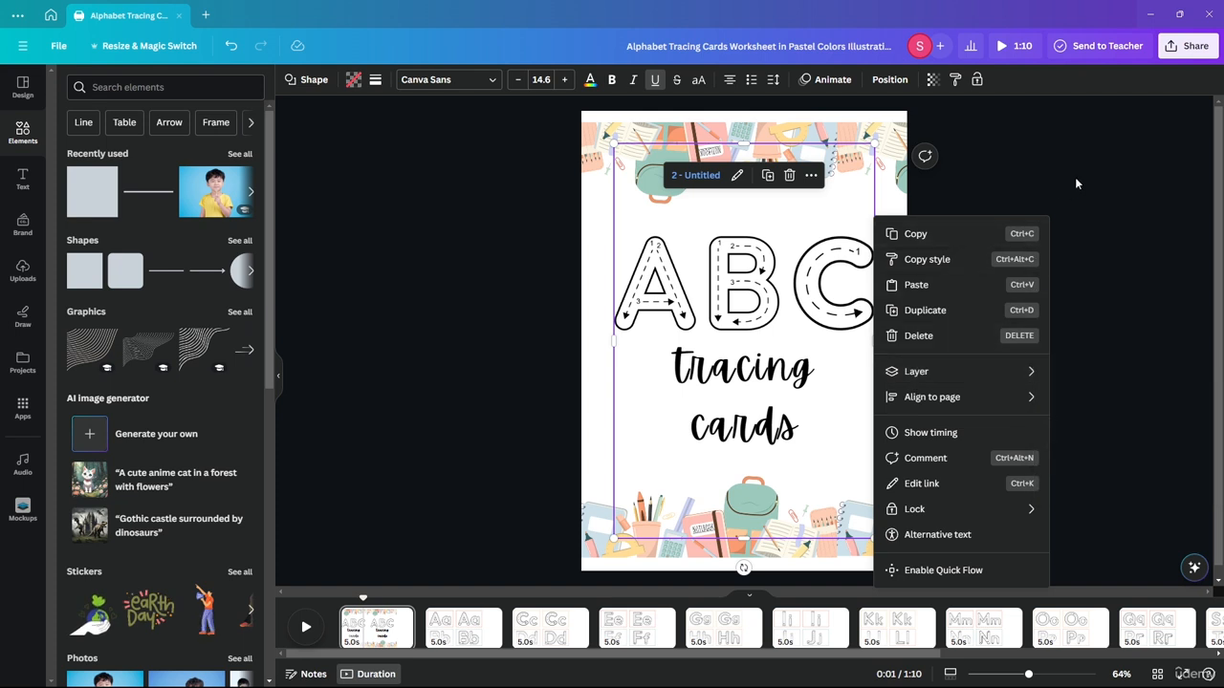
key(Escape)
Step: Review all sharing options for the design and create a live embed link for it
click(1188, 46)
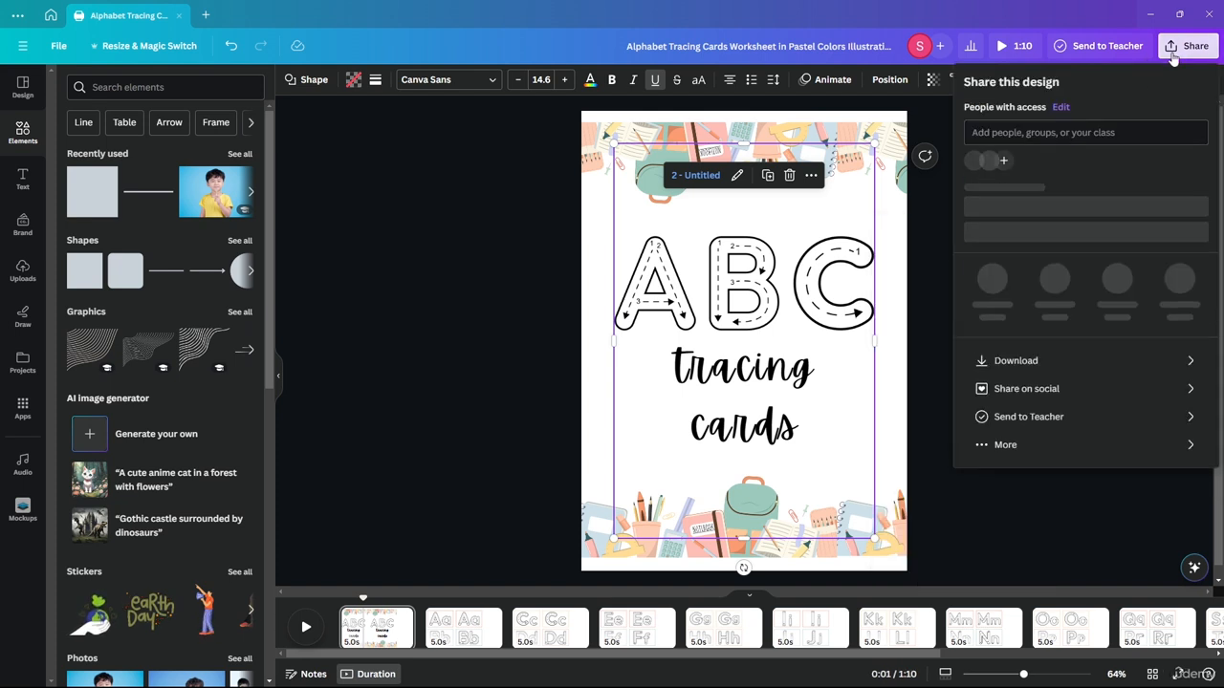
click(1028, 452)
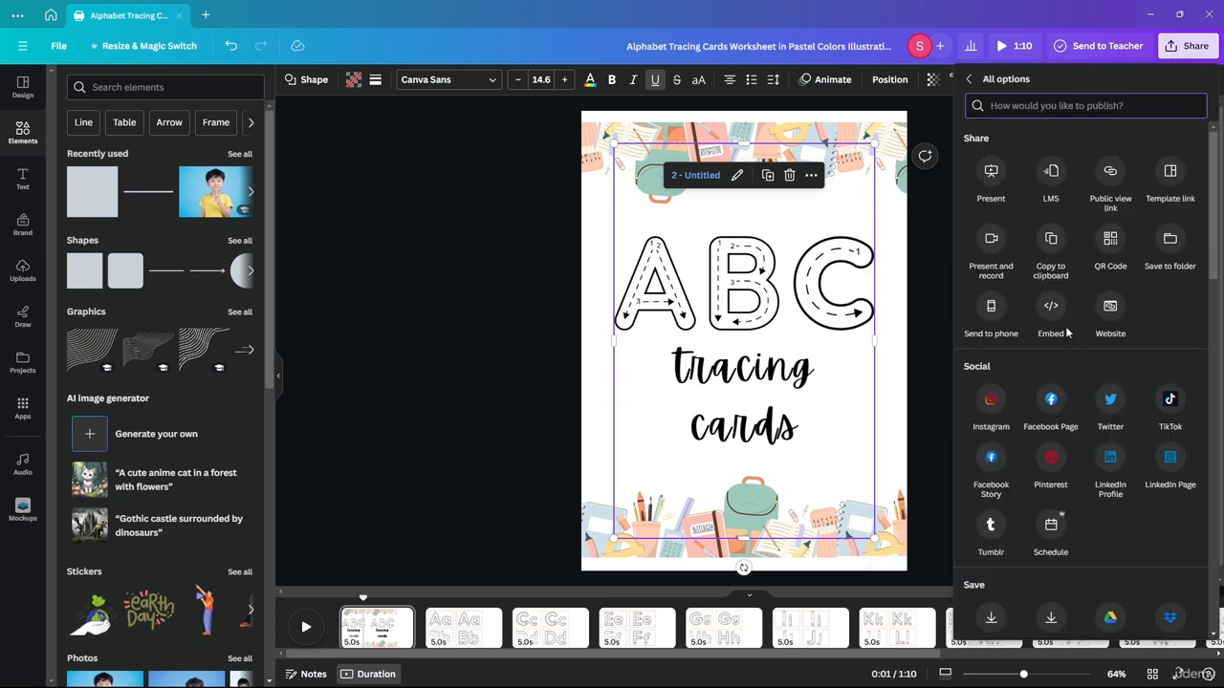
scroll(1049, 201, down, 10)
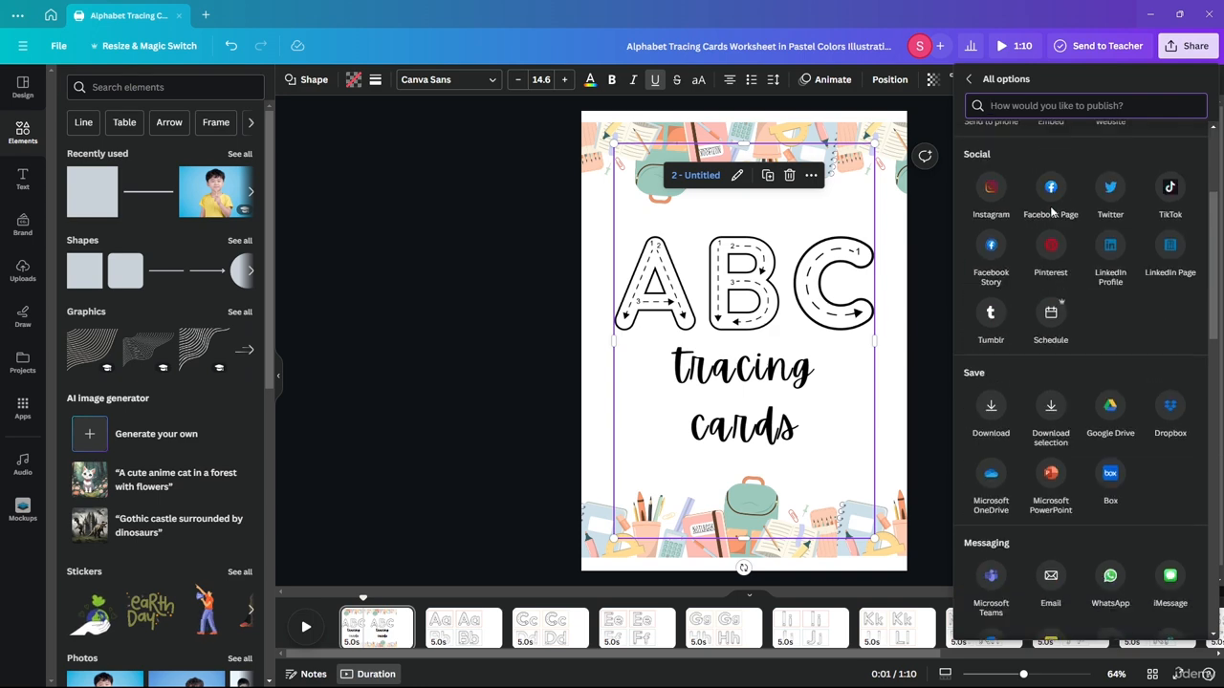
scroll(1050, 212, down, 4)
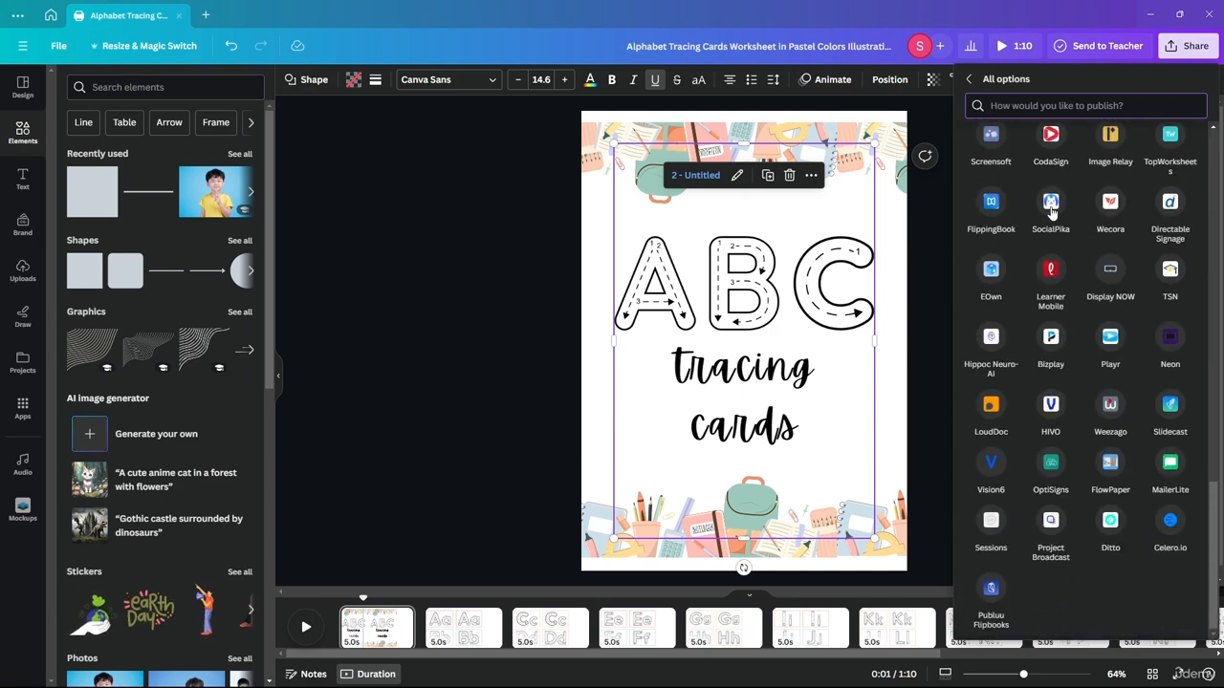
scroll(1051, 212, up, 12)
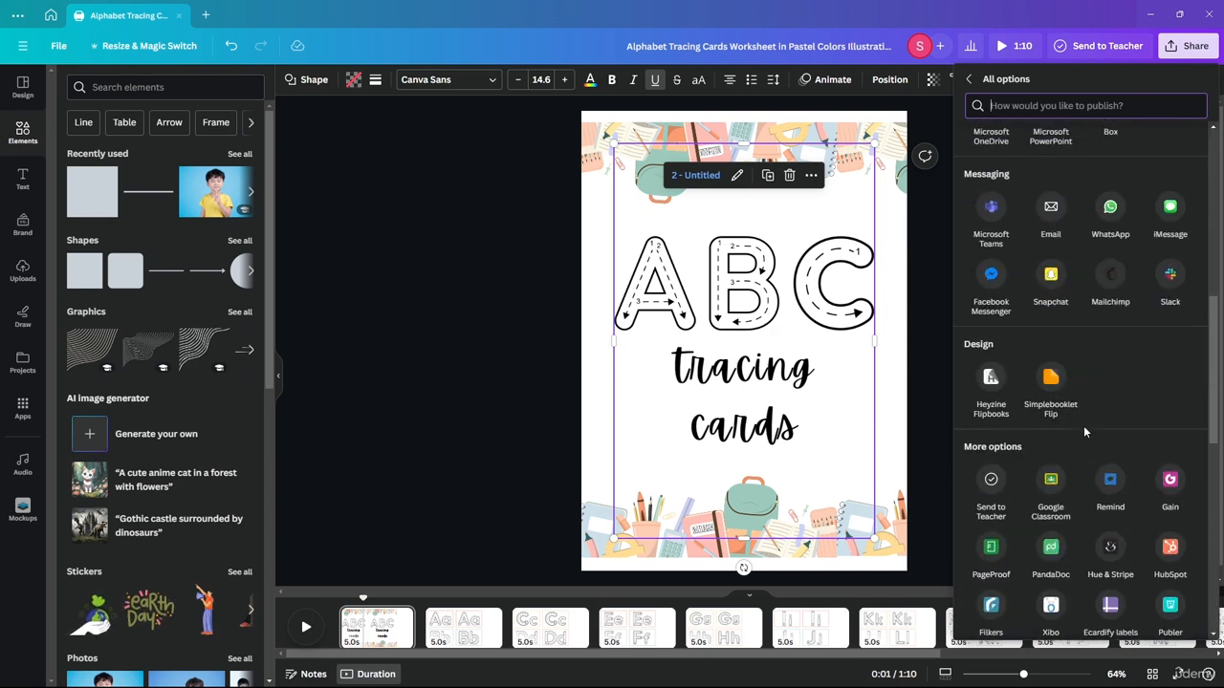
scroll(1104, 466, up, 2)
scroll(1075, 499, up, 2)
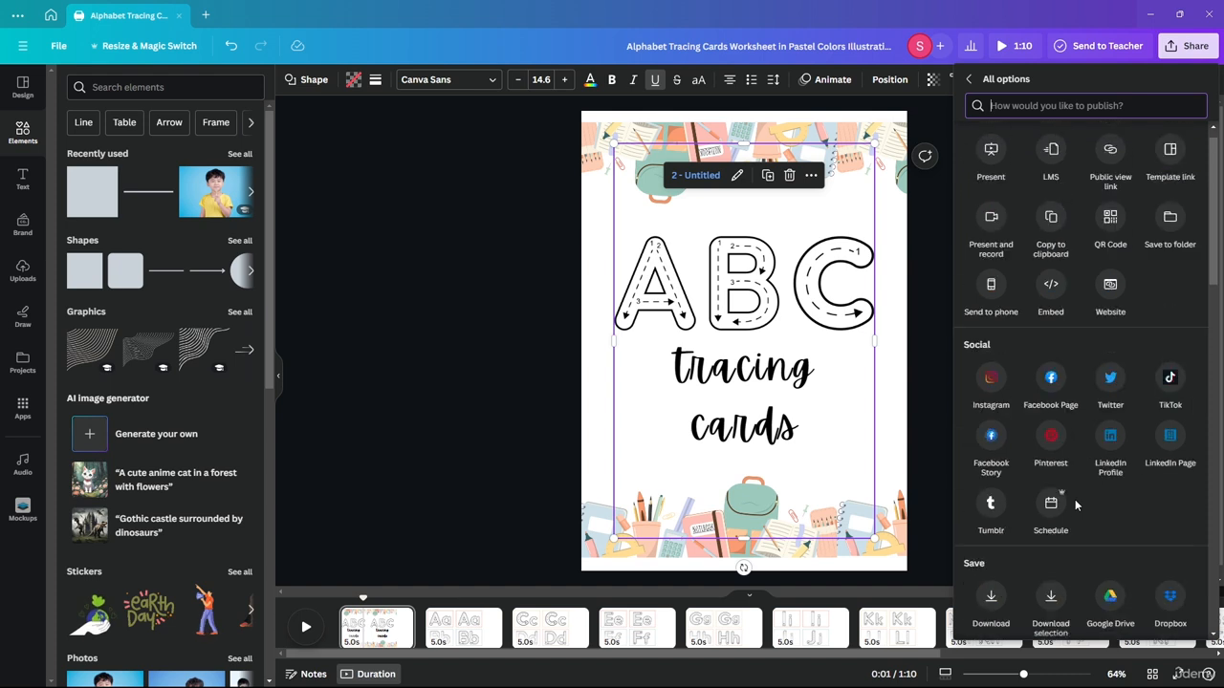
click(1051, 308)
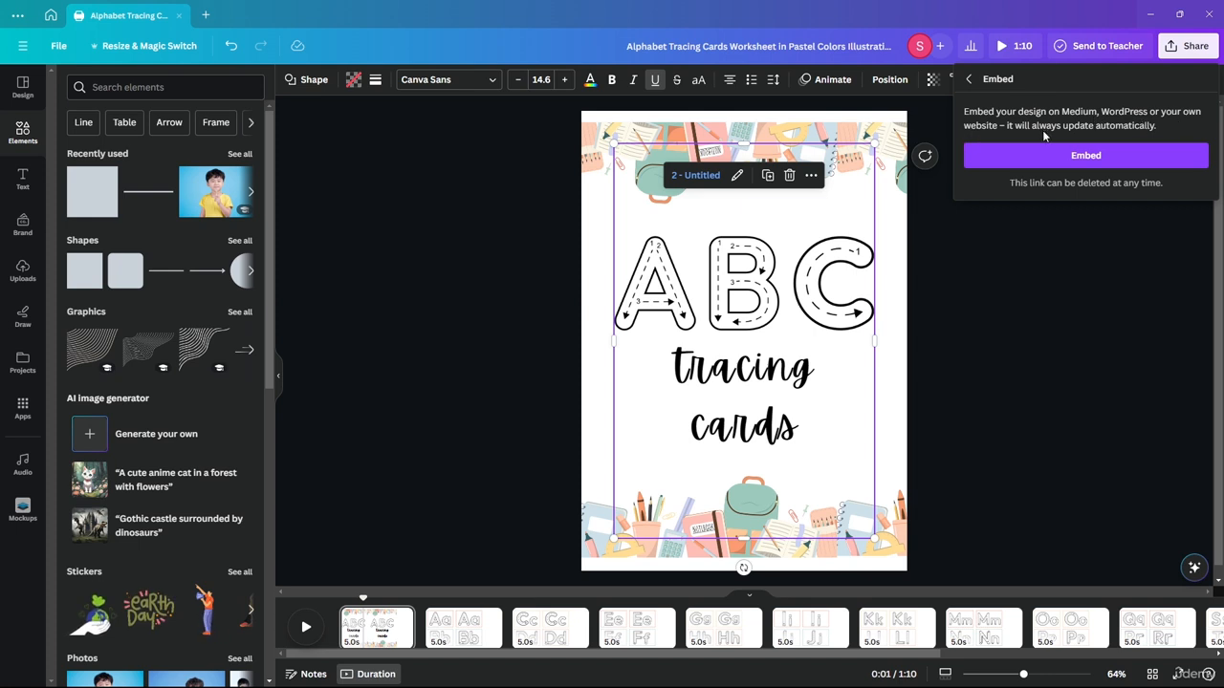
click(1087, 156)
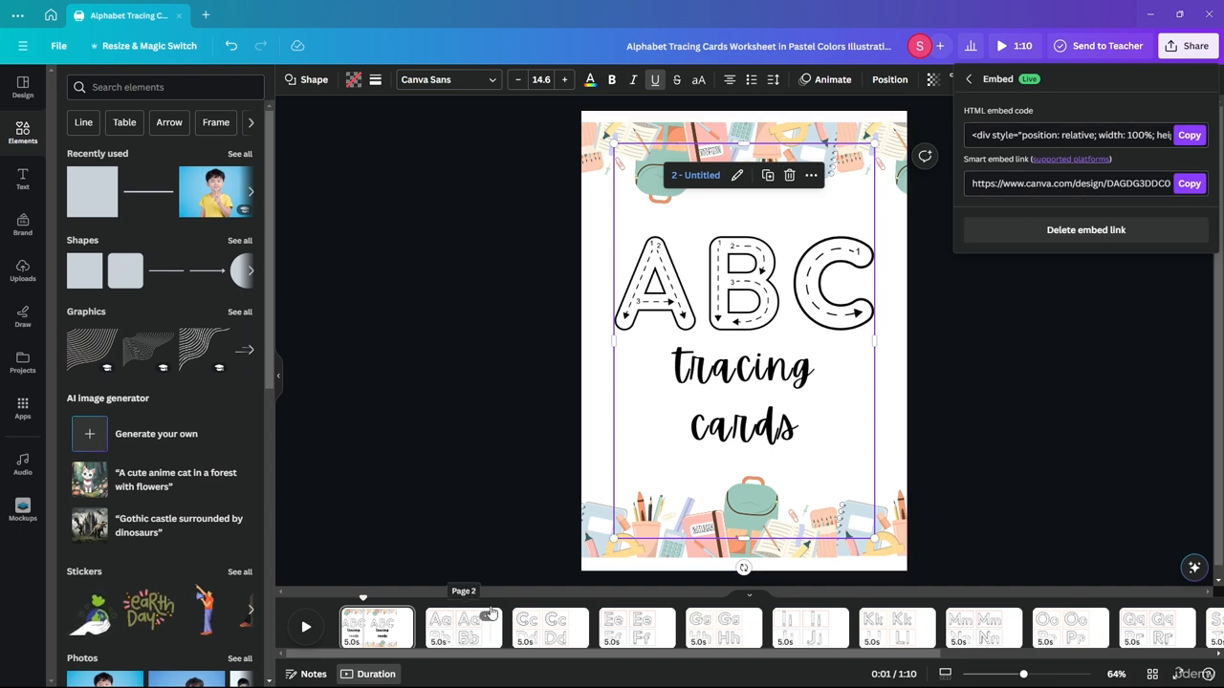
click(443, 605)
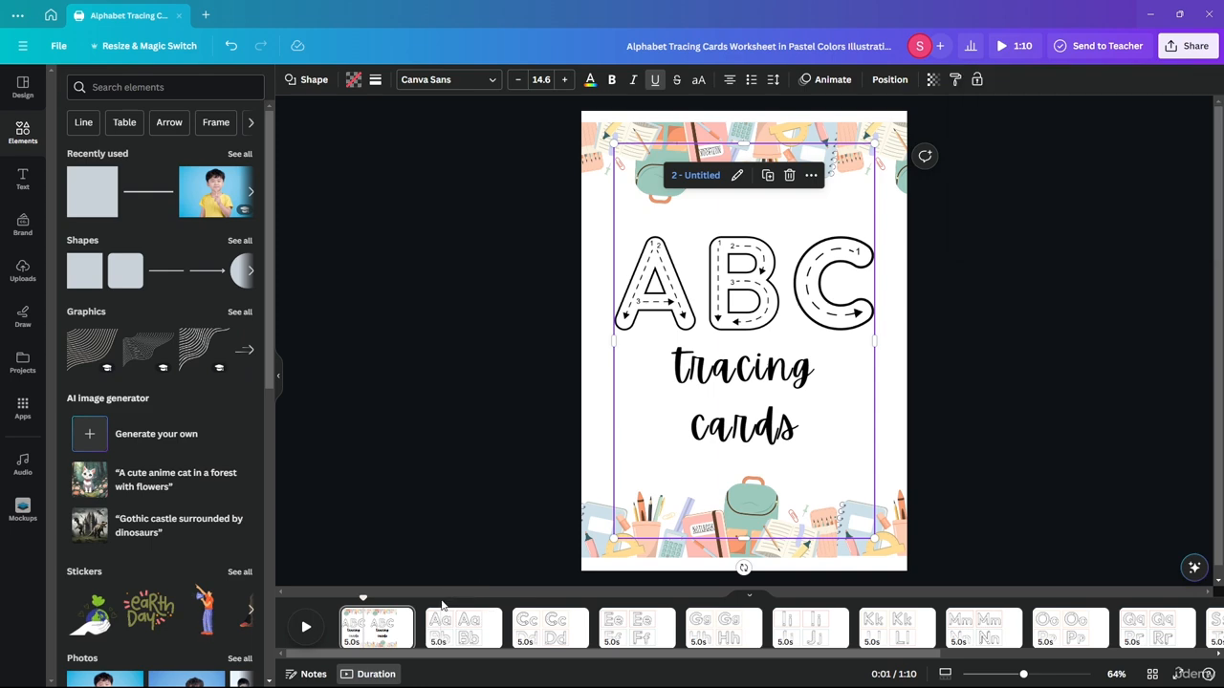
drag(360, 597, 397, 592)
click(712, 201)
click(712, 201)
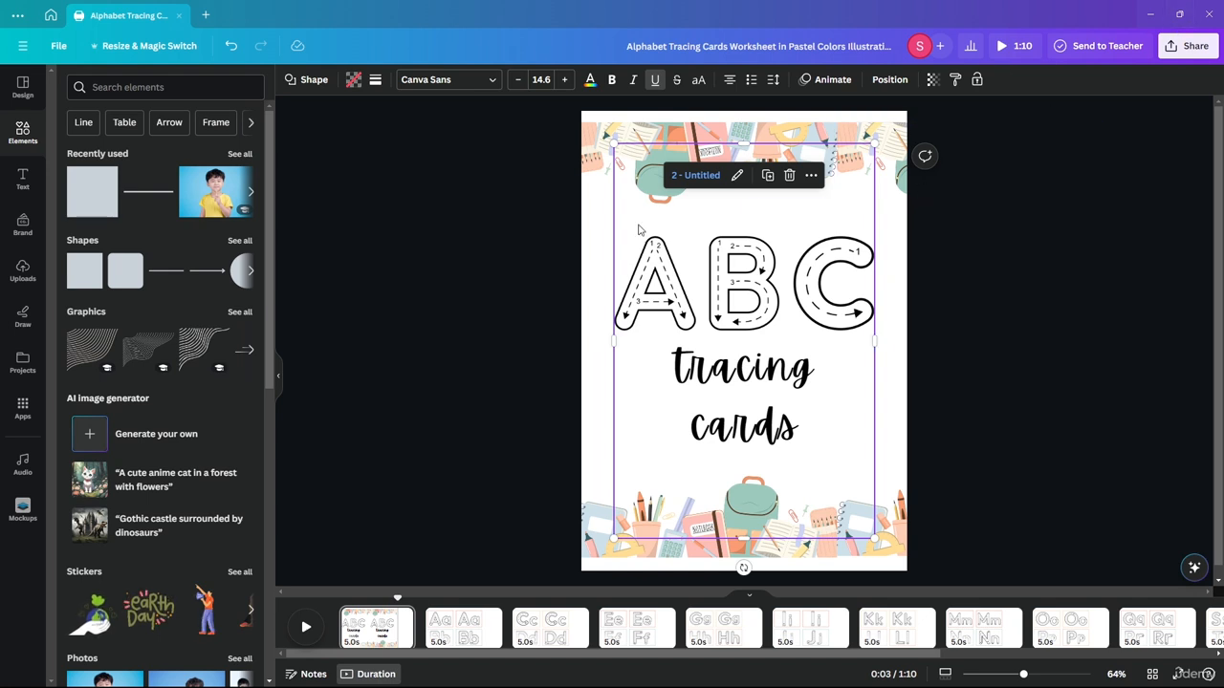
Step: Copy the design's smart embed link from its sharing options
click(1188, 46)
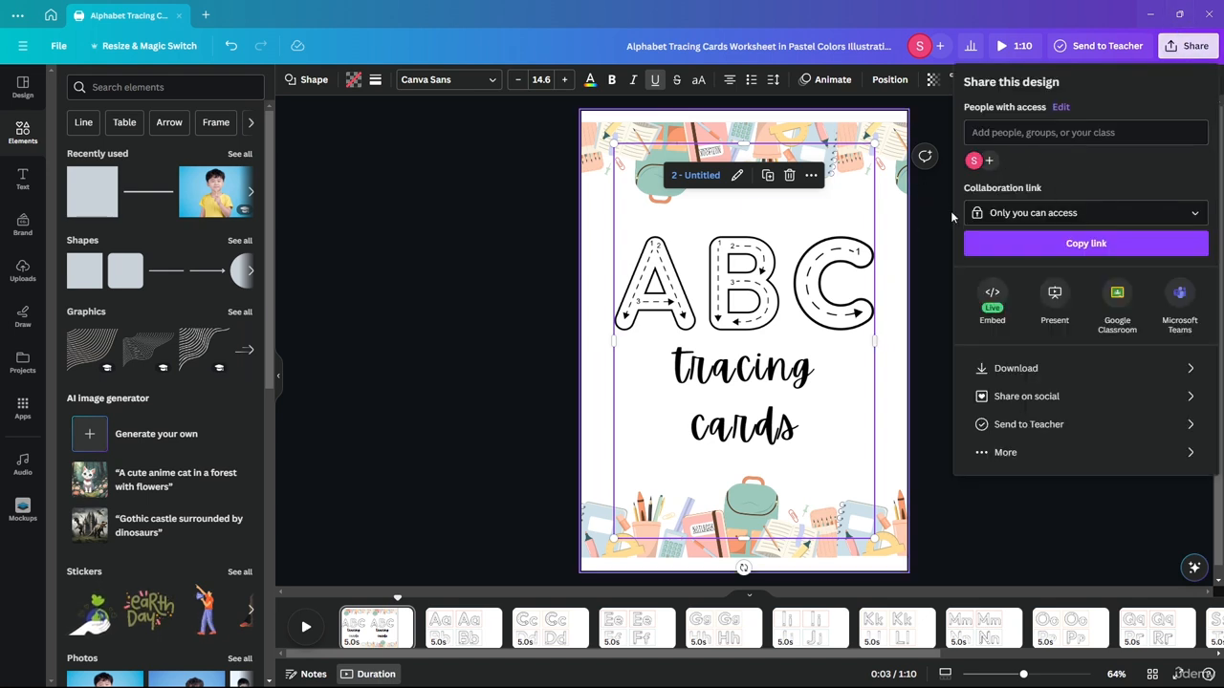
click(991, 294)
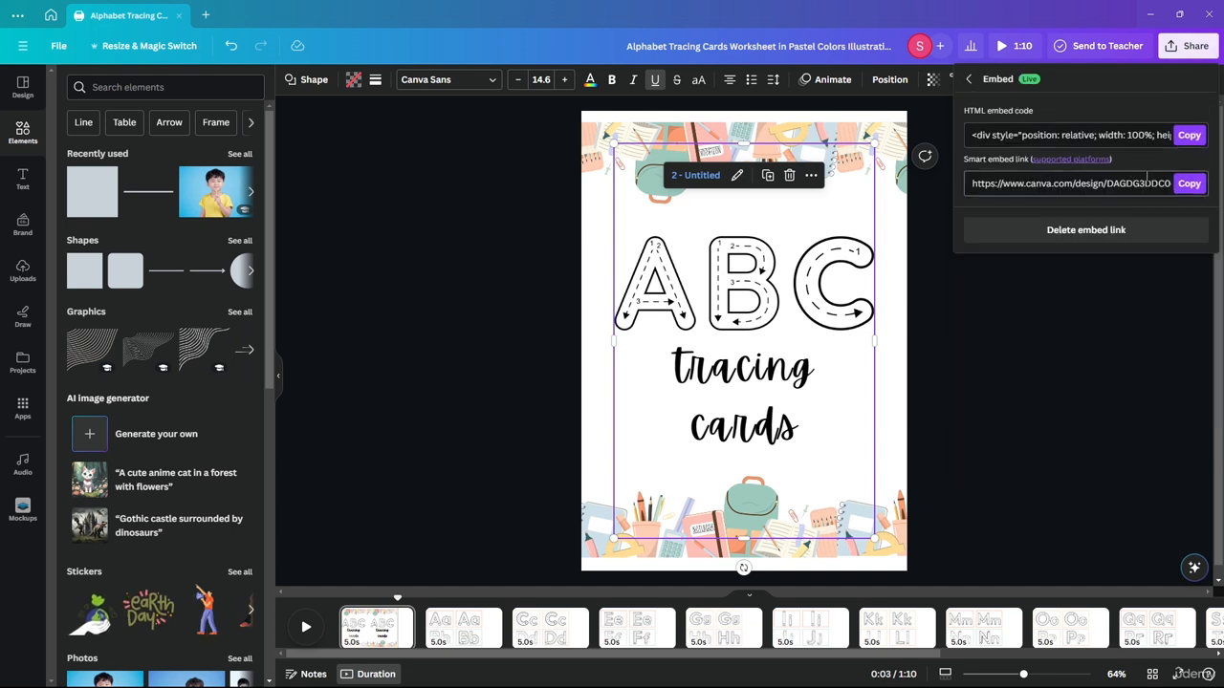
click(1188, 183)
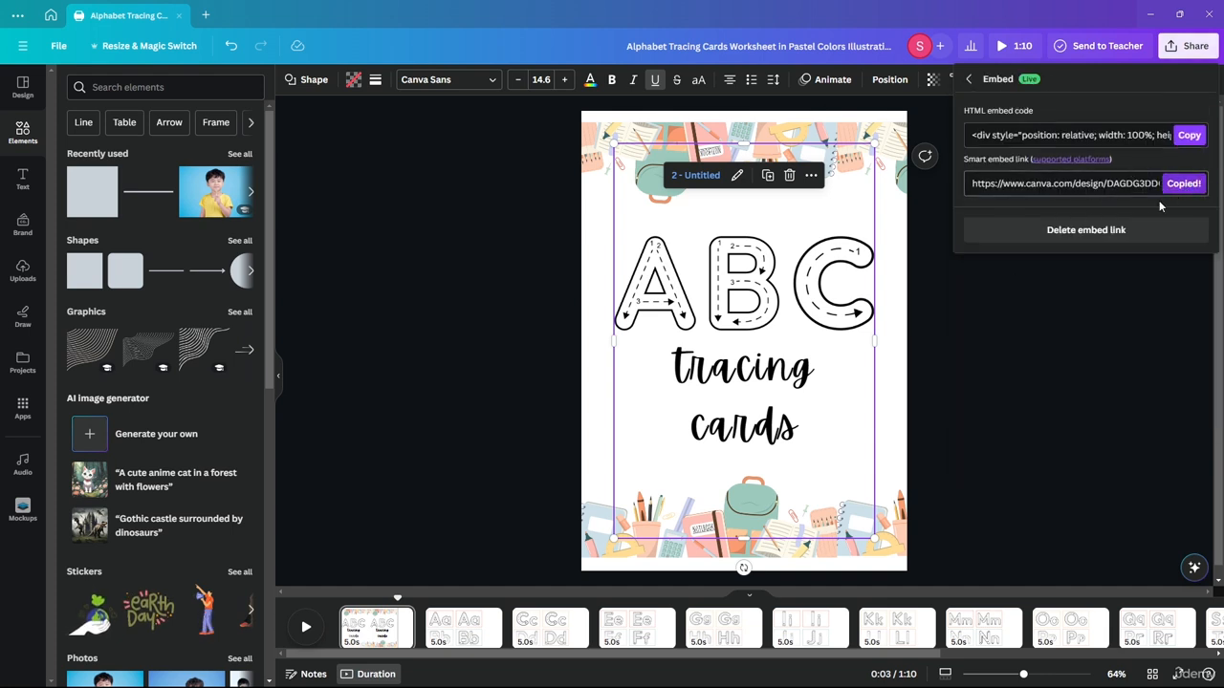
Step: Switch to Microsoft Edge and open the copied smart embed link in the browser
click(988, 263)
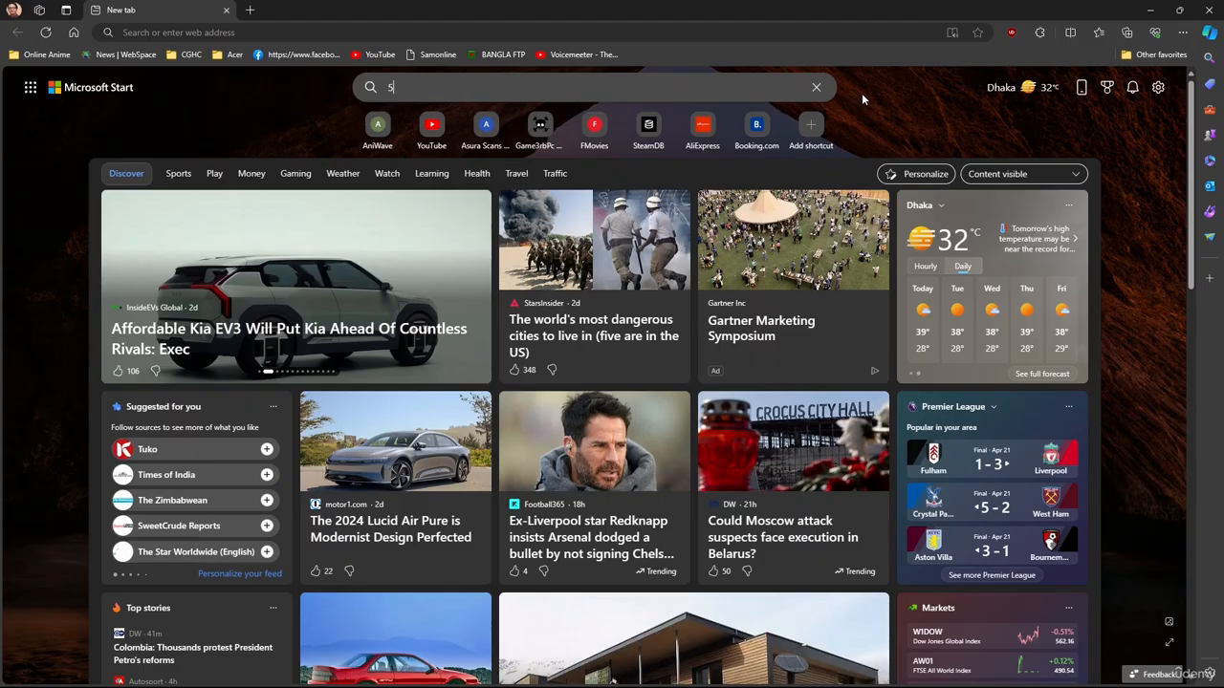
key(Escape)
key(BackSpace)
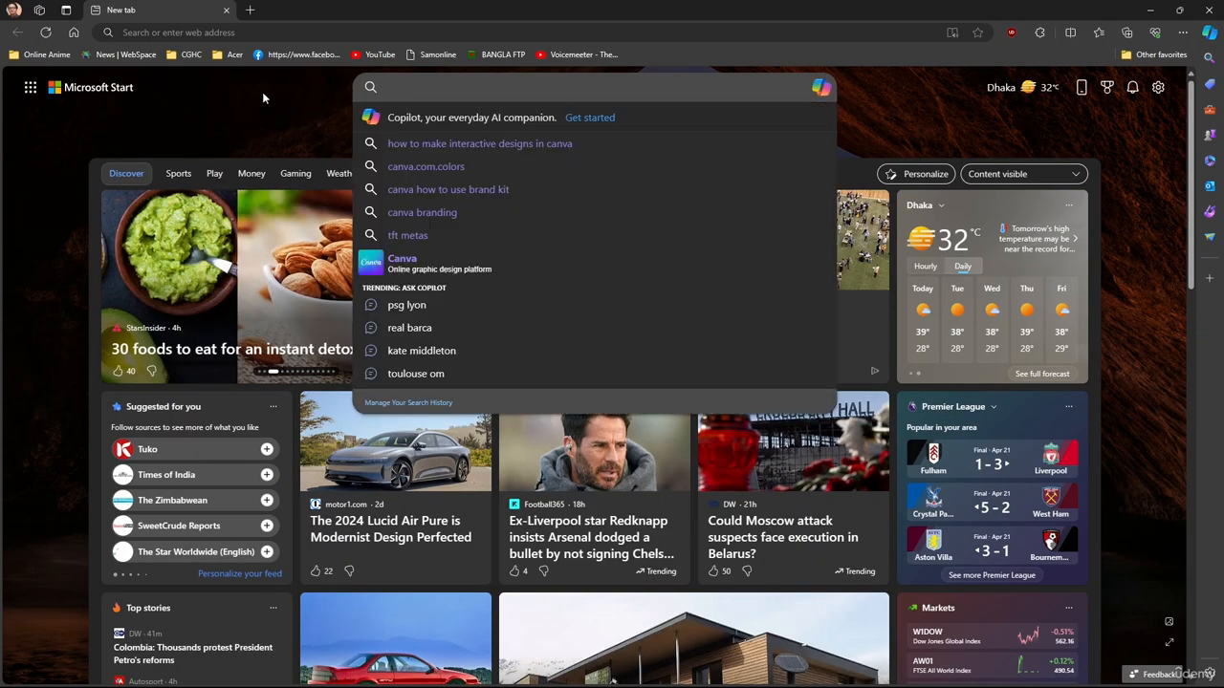
click(310, 29)
key(ctrl+v)
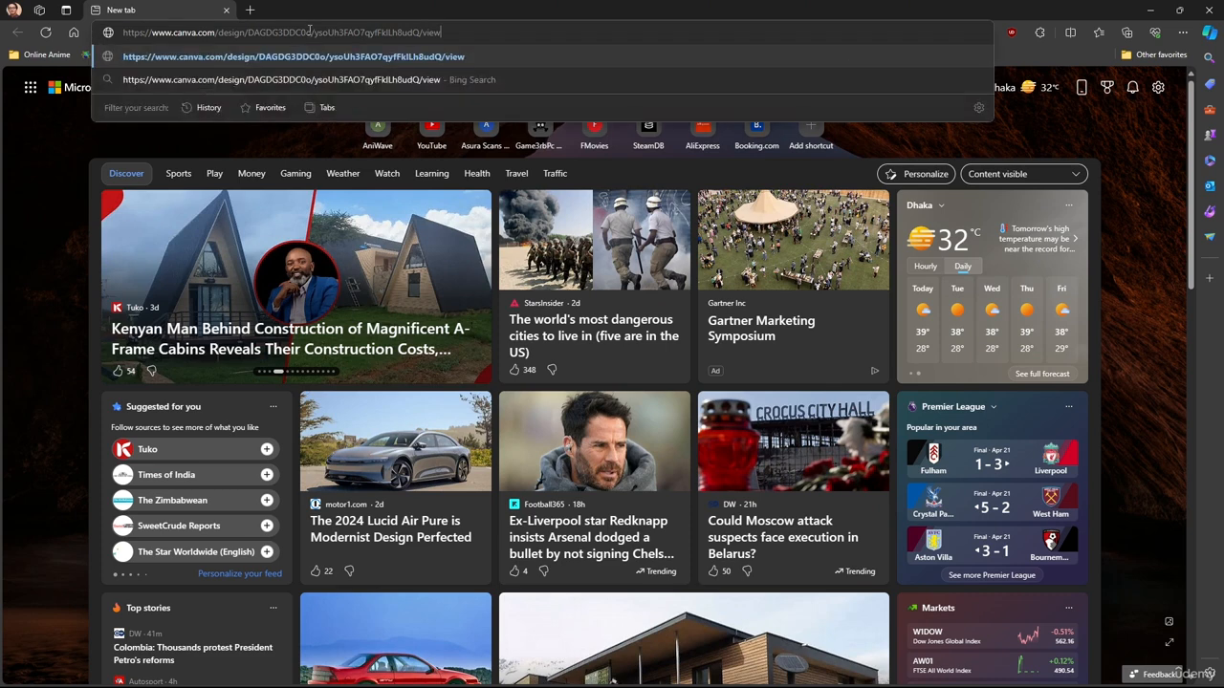
key(Return)
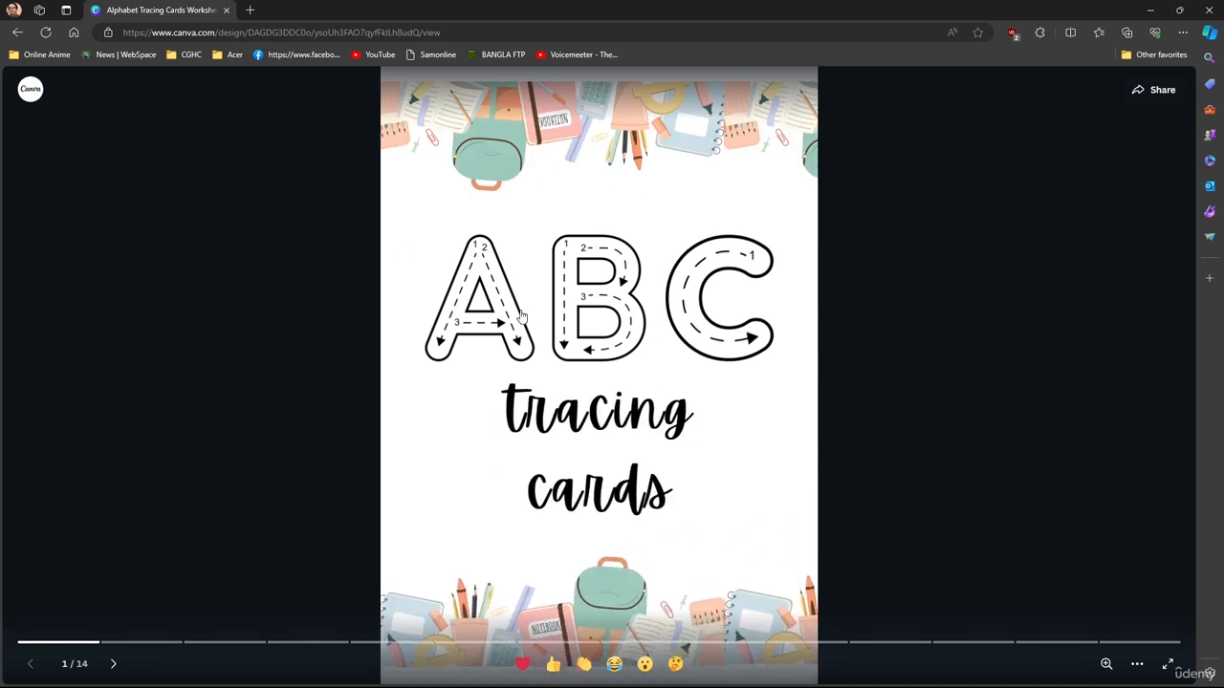
Step: Test the shared design by following the cover link and moving back and forth between its first pages
click(763, 353)
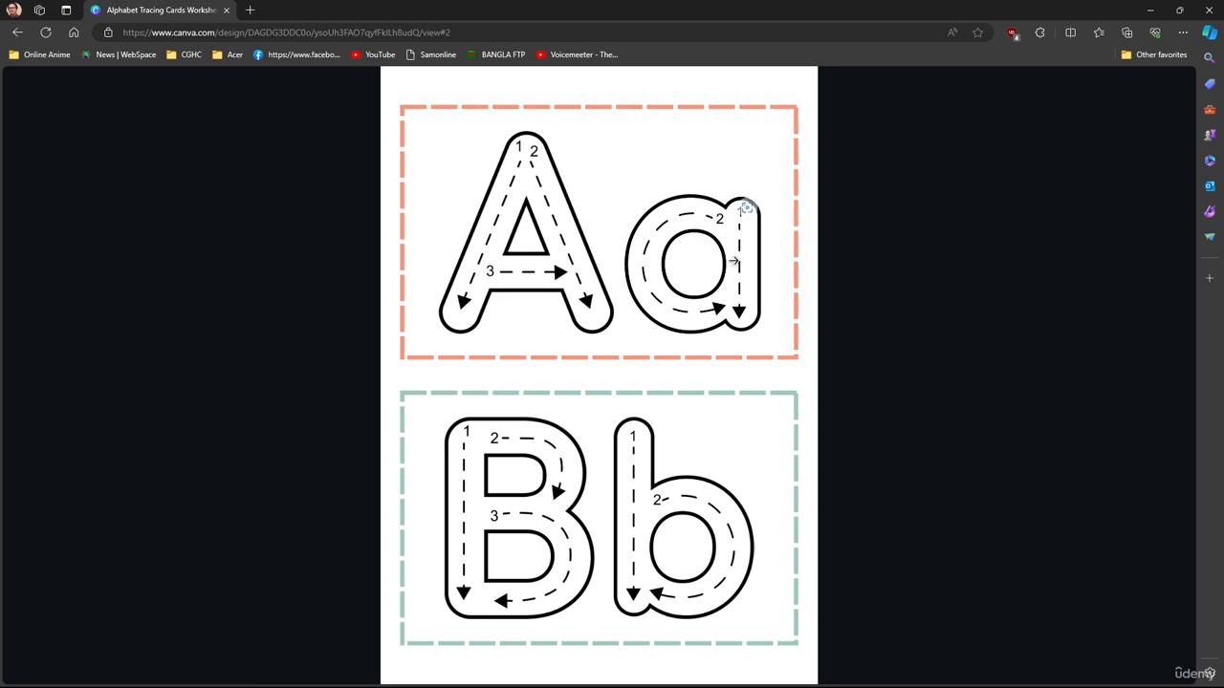
click(815, 298)
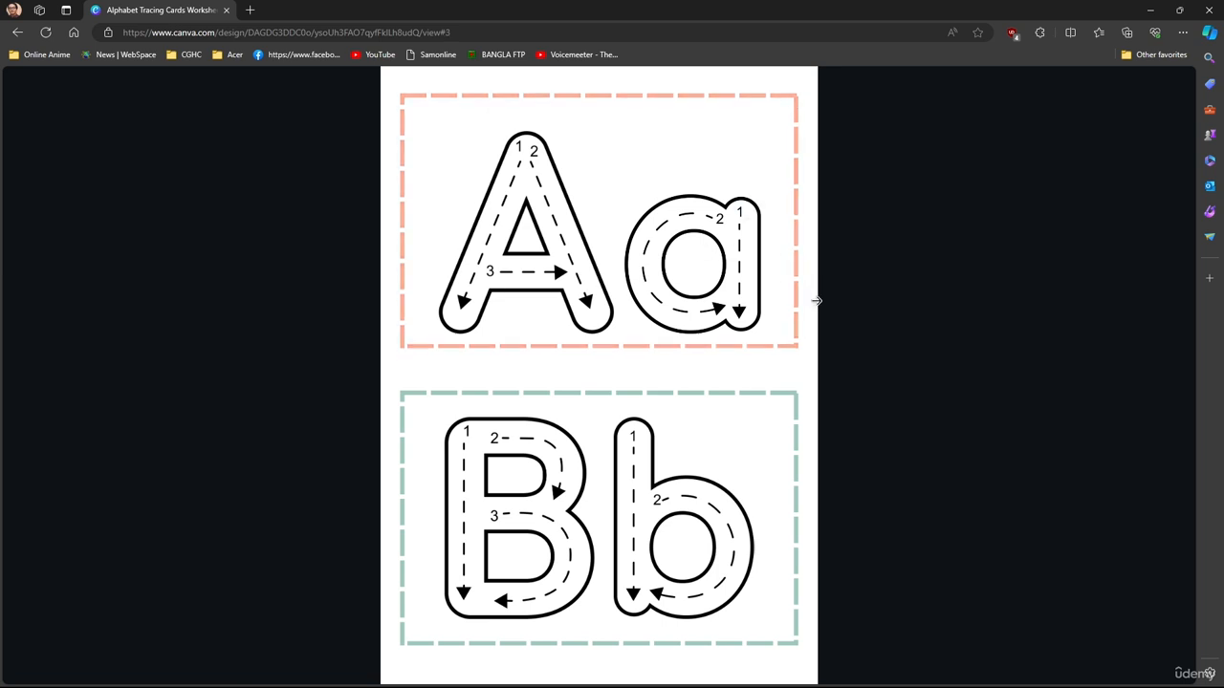
click(387, 378)
click(384, 381)
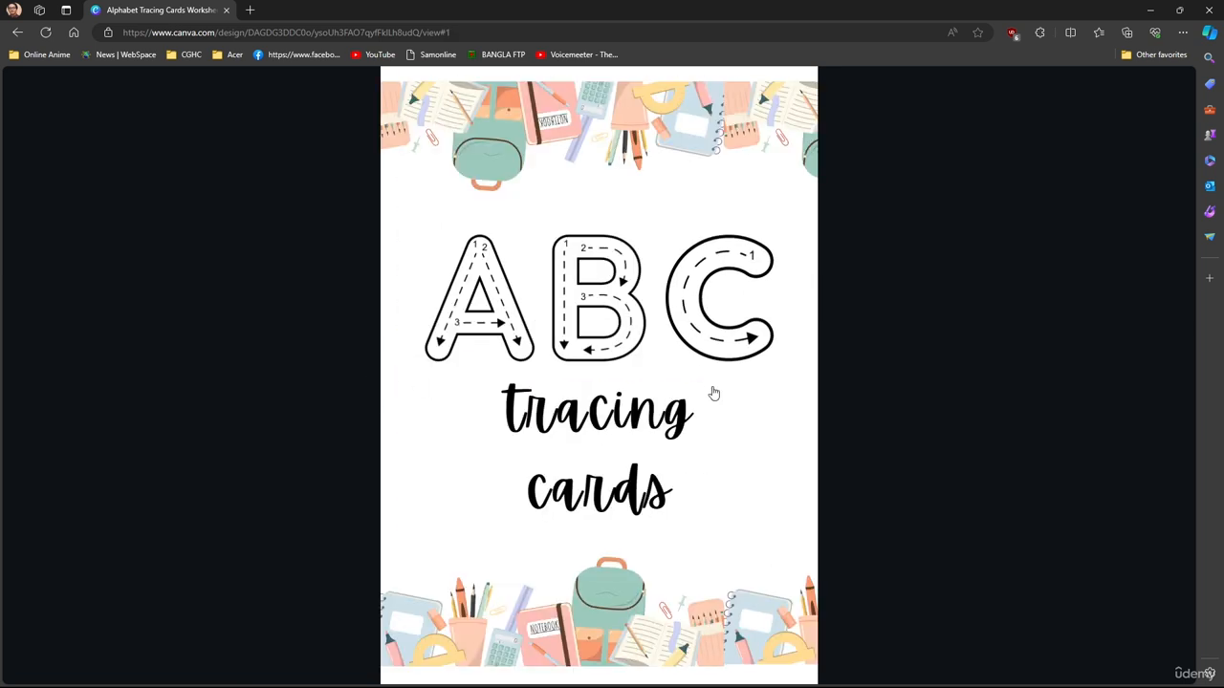
click(808, 376)
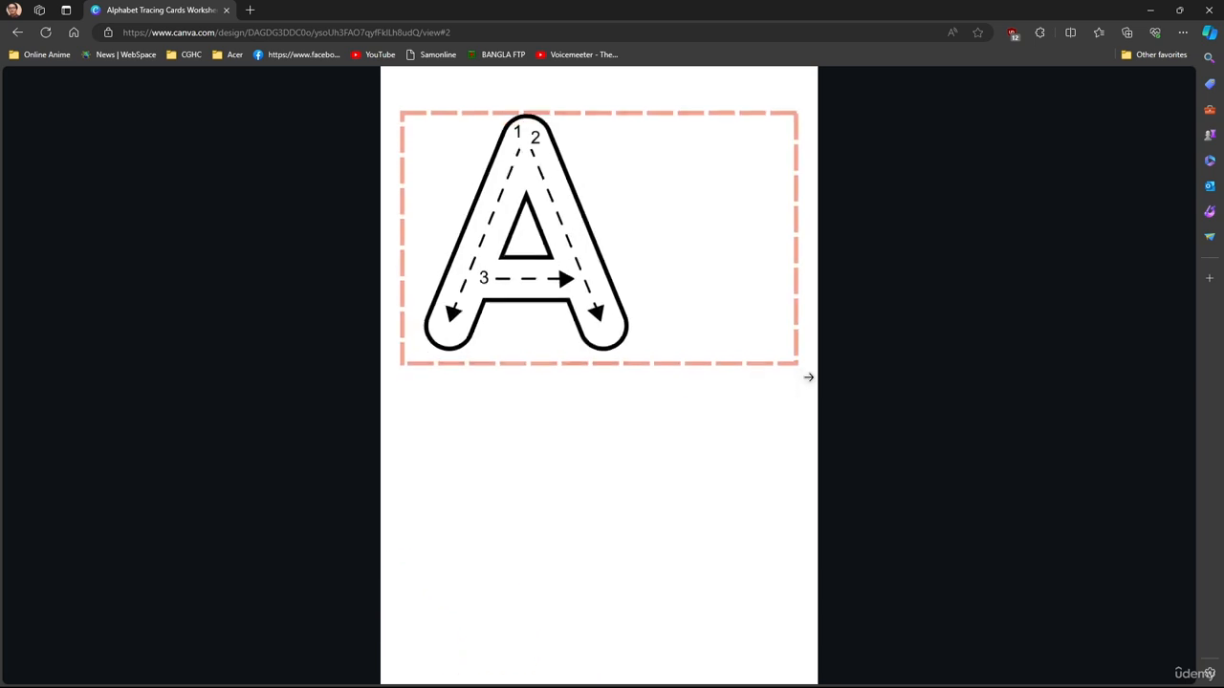
click(379, 380)
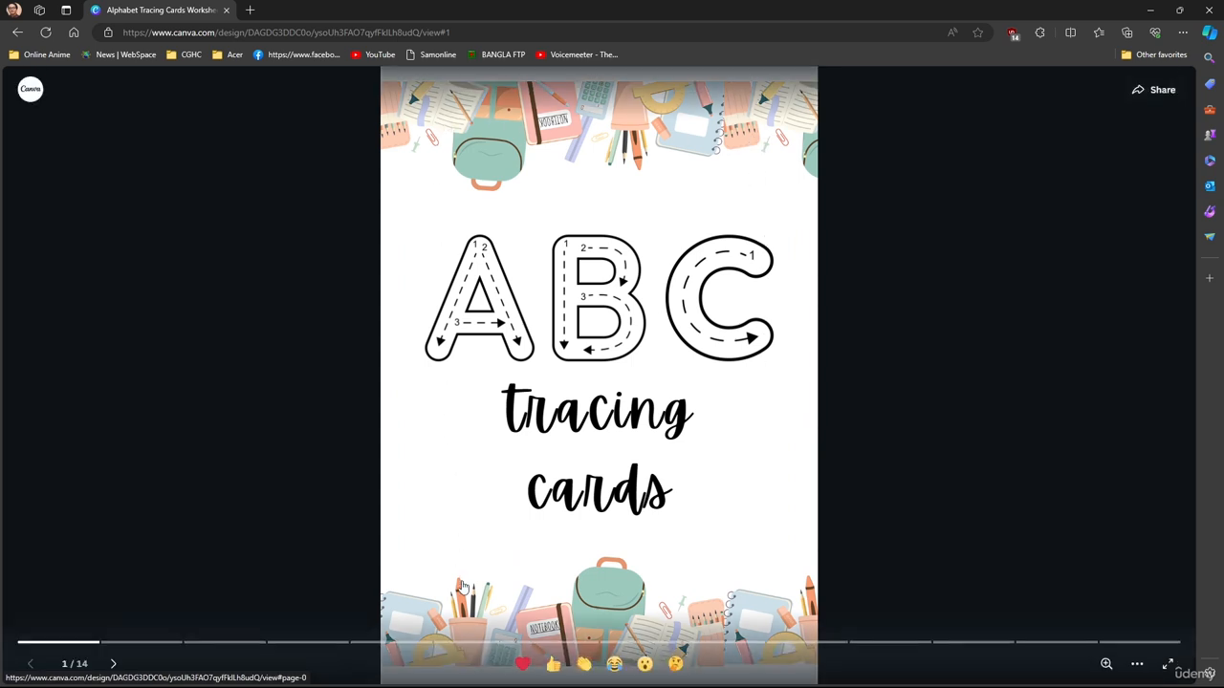
click(765, 272)
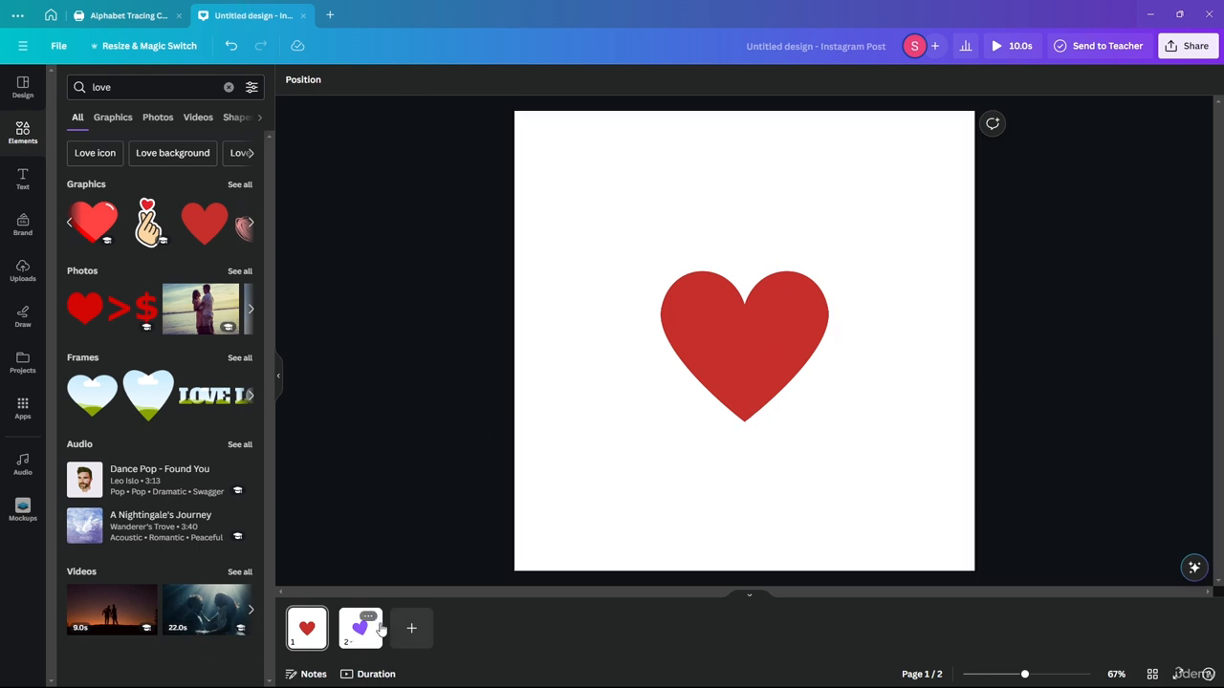
Step: In the two-page heart design, follow the red heart's link to page 2 and compare both pages
click(799, 349)
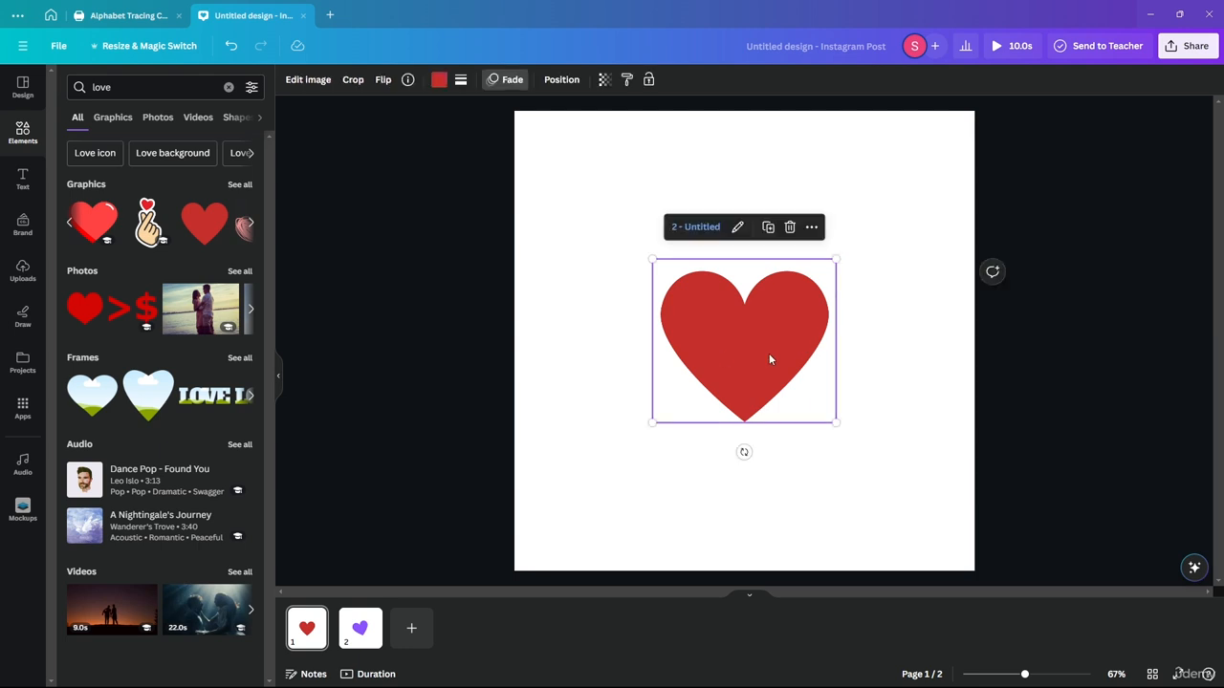
click(694, 226)
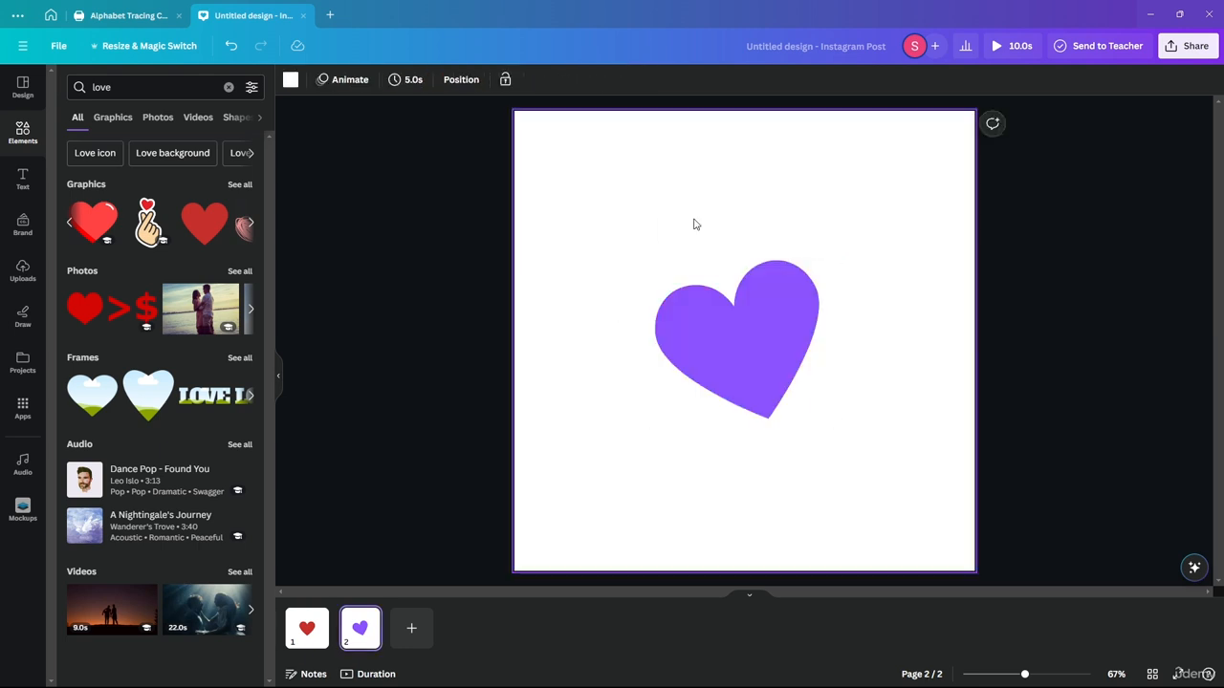
click(713, 370)
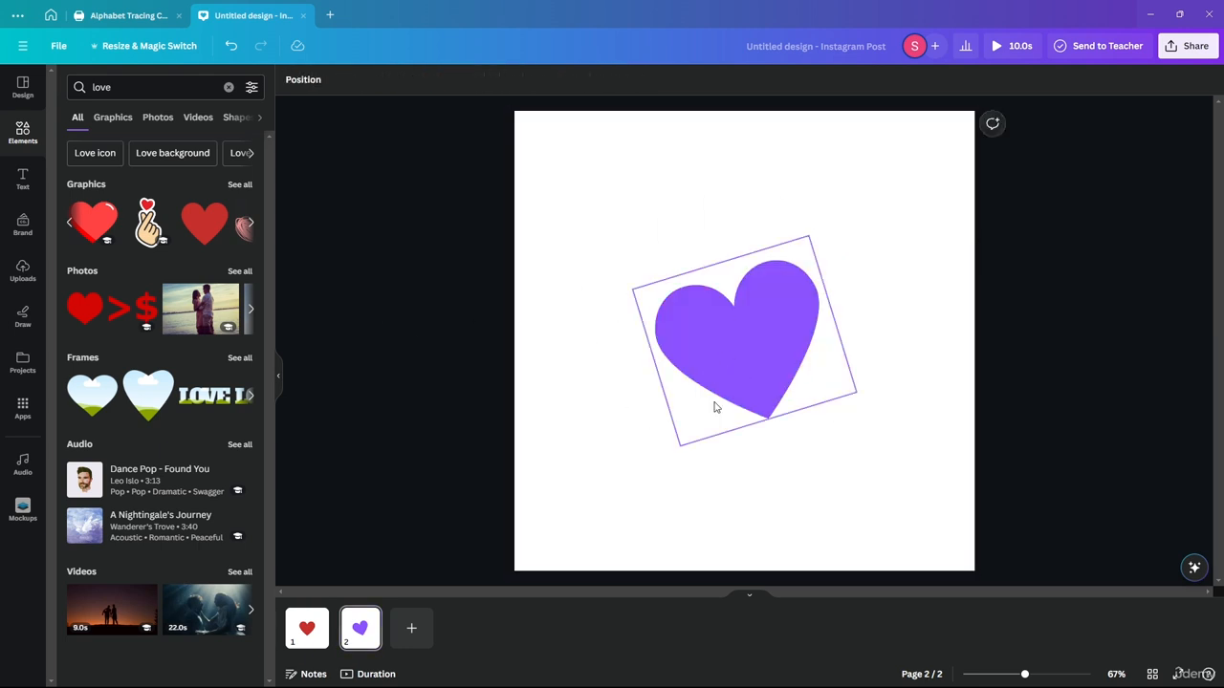
click(315, 616)
click(755, 365)
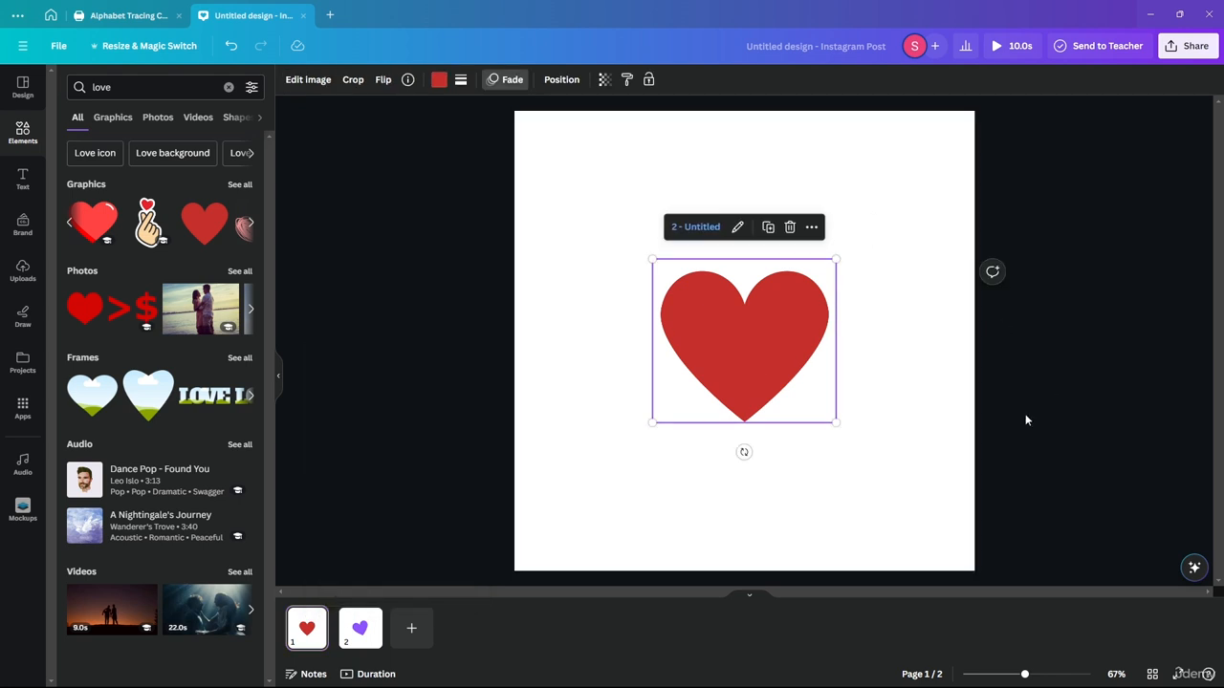
click(399, 549)
click(360, 628)
click(295, 643)
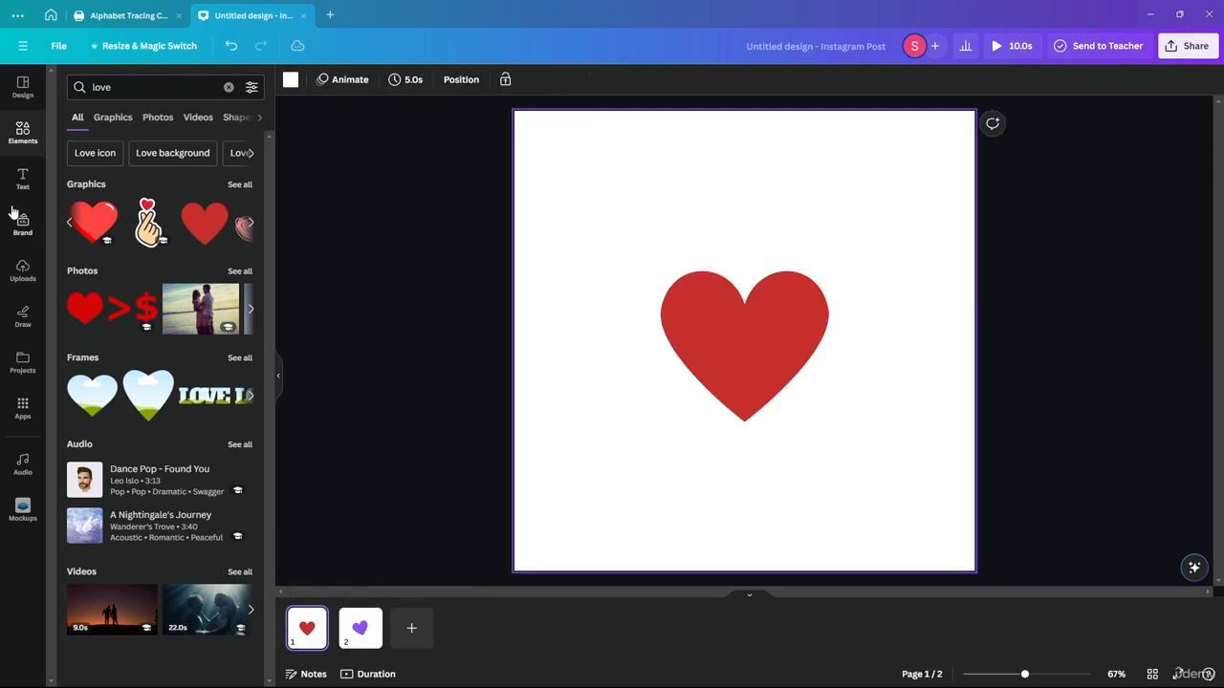
Step: Add a body text box to page 1 and place it above the red heart, toward the page's upper left
click(22, 179)
click(119, 293)
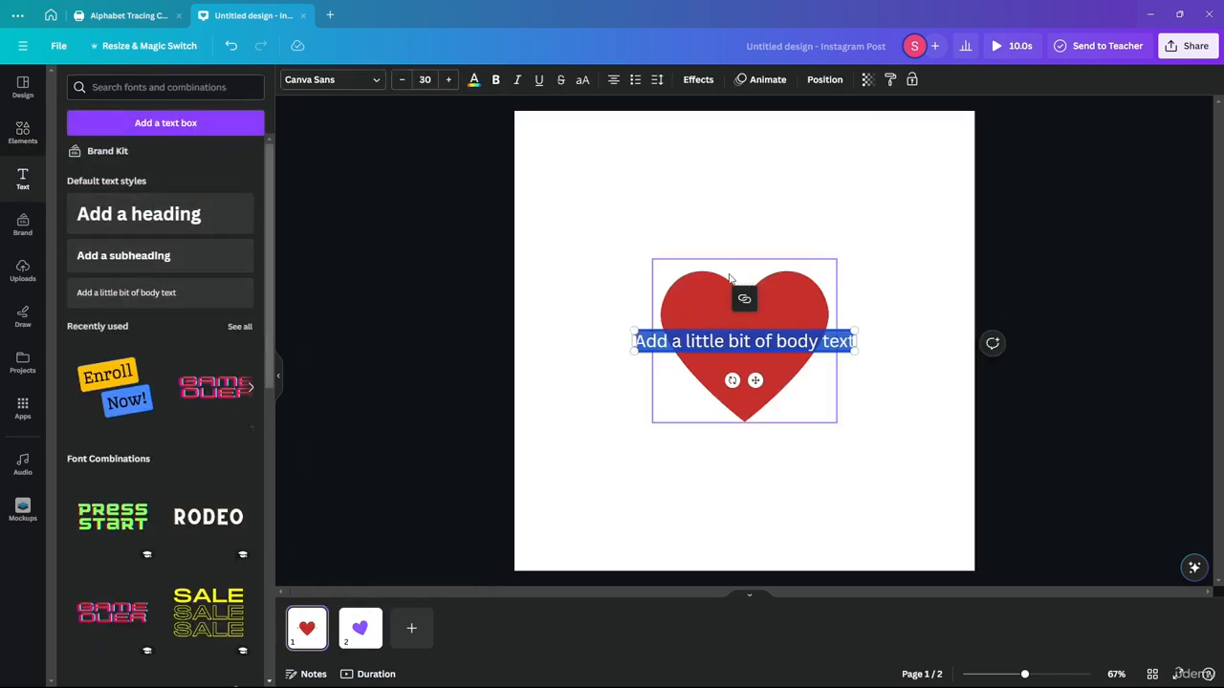
drag(733, 345, 681, 181)
Step: Add a body text box to page 2 and place it below the purple heart, toward the page's lower right
click(356, 628)
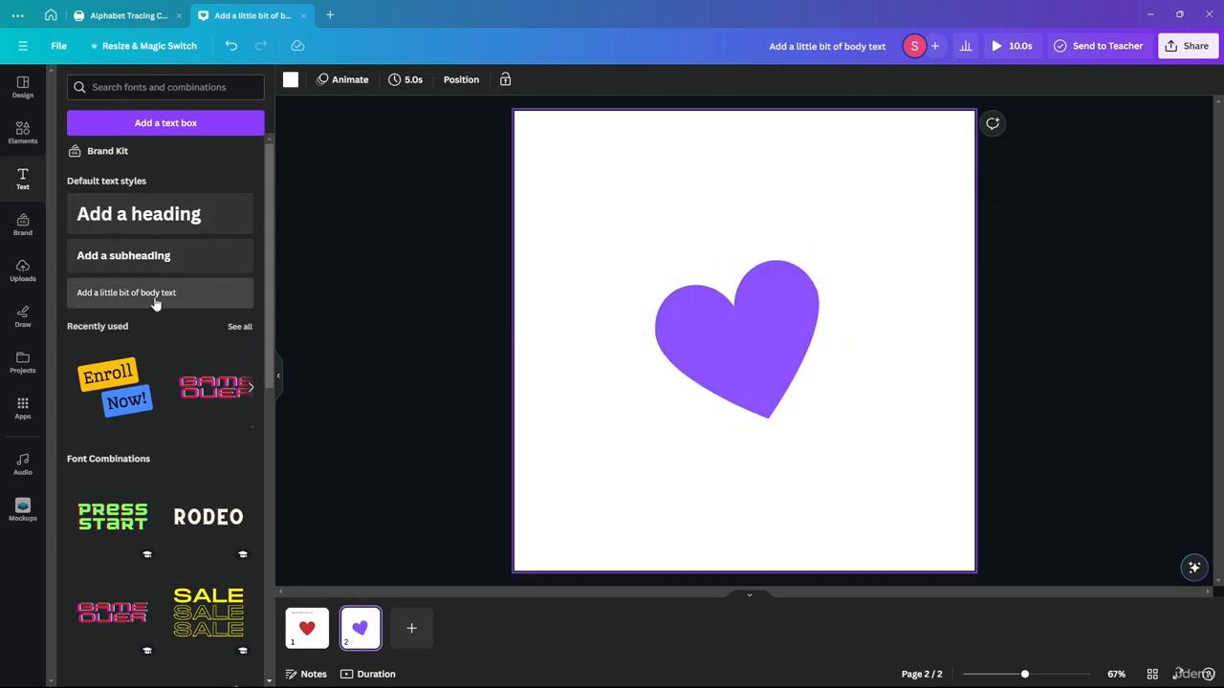
click(196, 298)
click(631, 363)
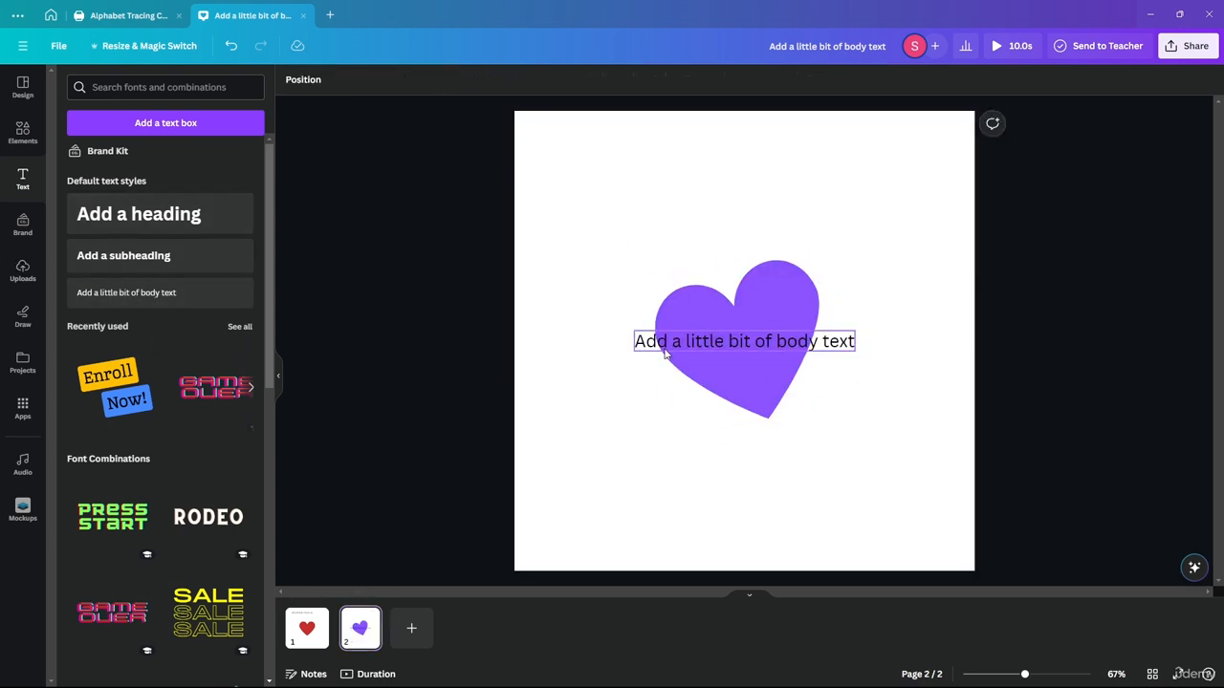
drag(665, 346, 739, 519)
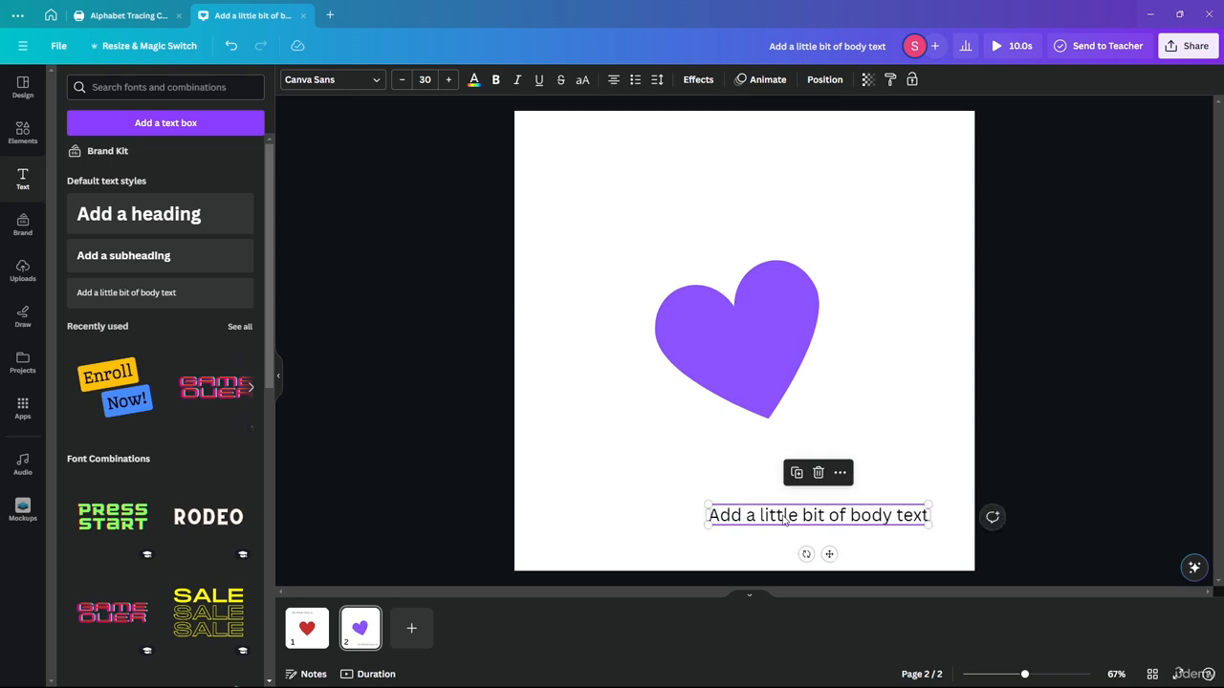
Step: Change the page 1 text to "Next" and place it near the page's lower-right corner
click(307, 626)
click(650, 204)
drag(655, 184, 779, 516)
click(779, 515)
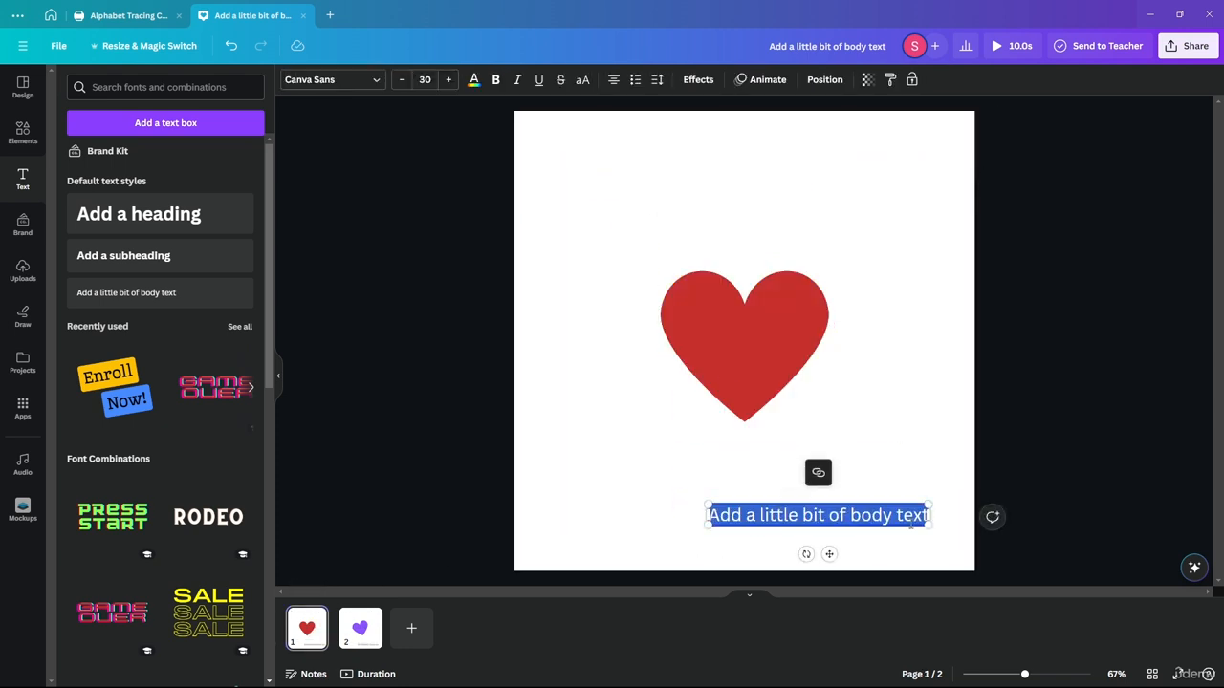
text(Nex)
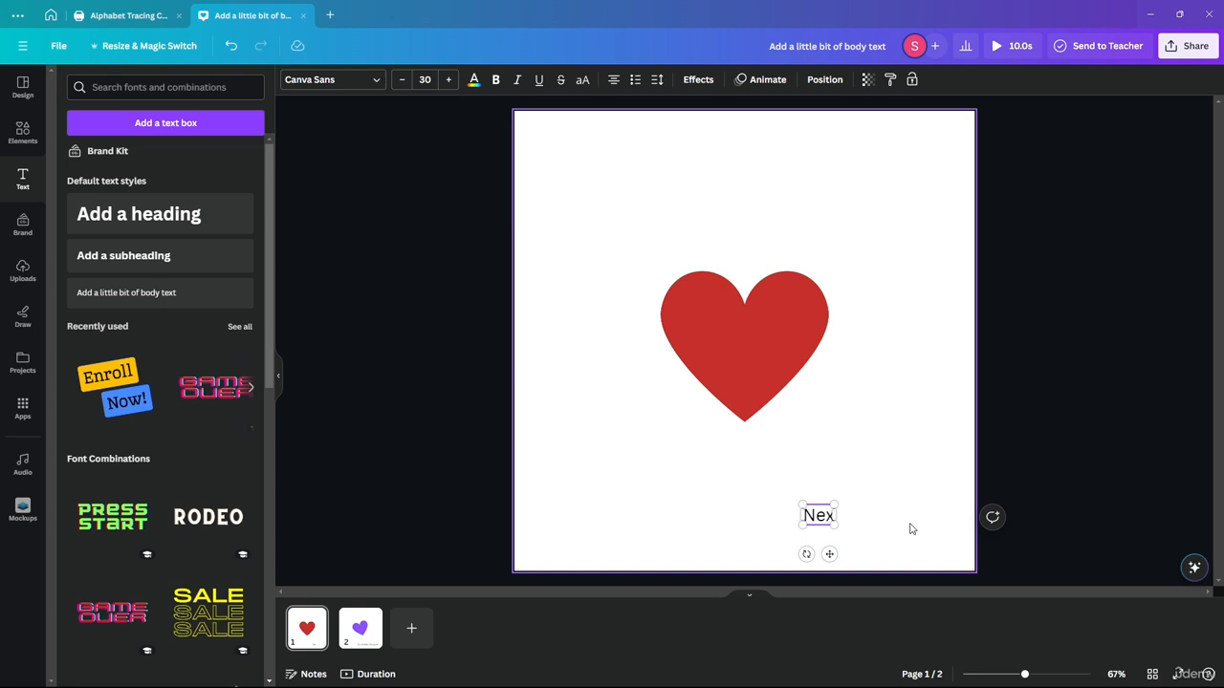
text(t)
click(726, 532)
drag(817, 516, 908, 514)
Step: Replace the page 2 body text with "Previous" and place it near the page's lower-right corner
click(359, 628)
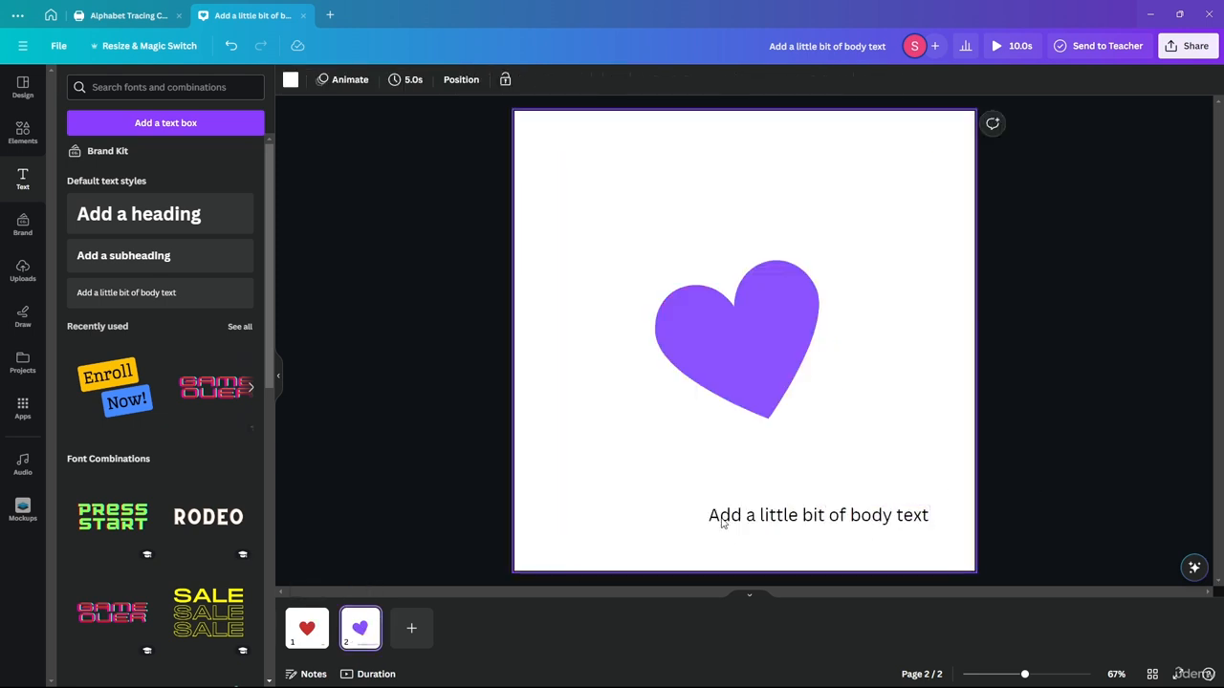
click(828, 516)
double_click(918, 514)
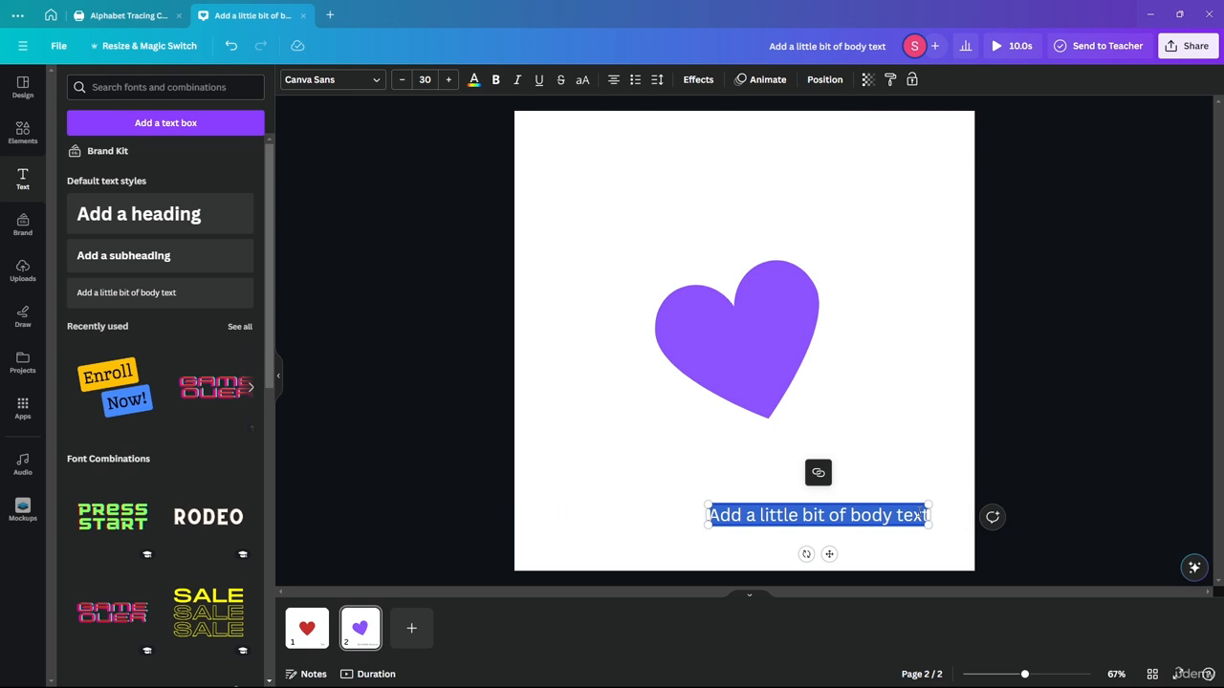
text(Previo)
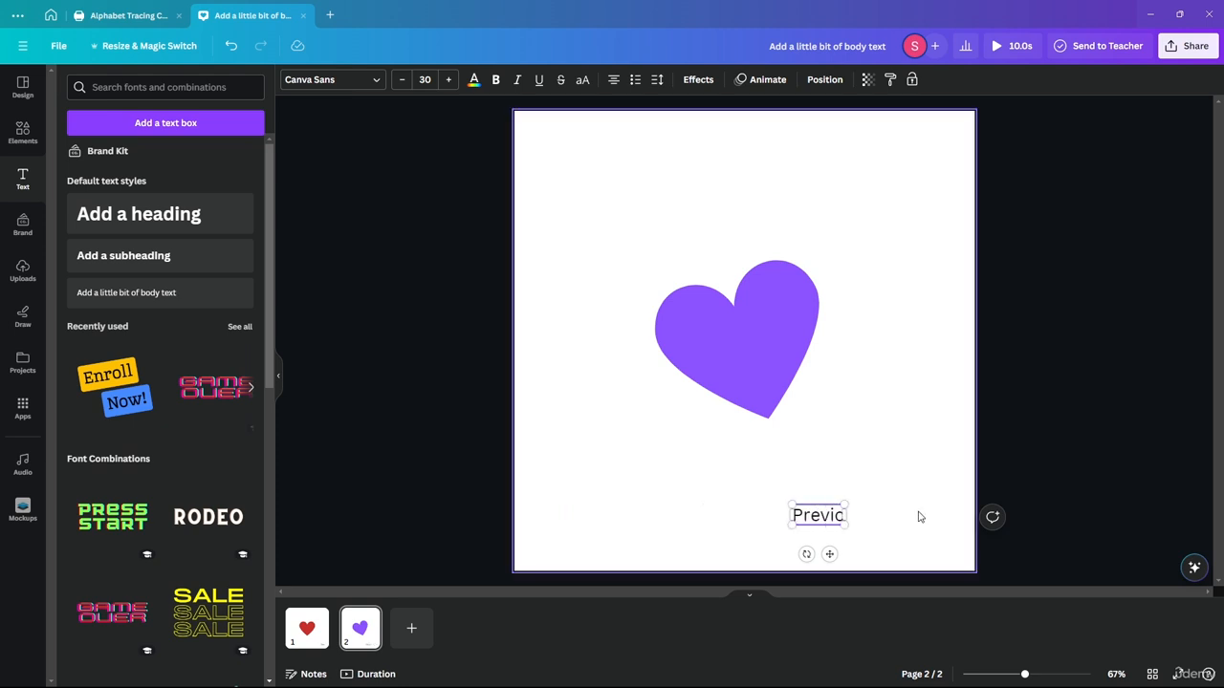
text(us)
key(Return)
click(1031, 425)
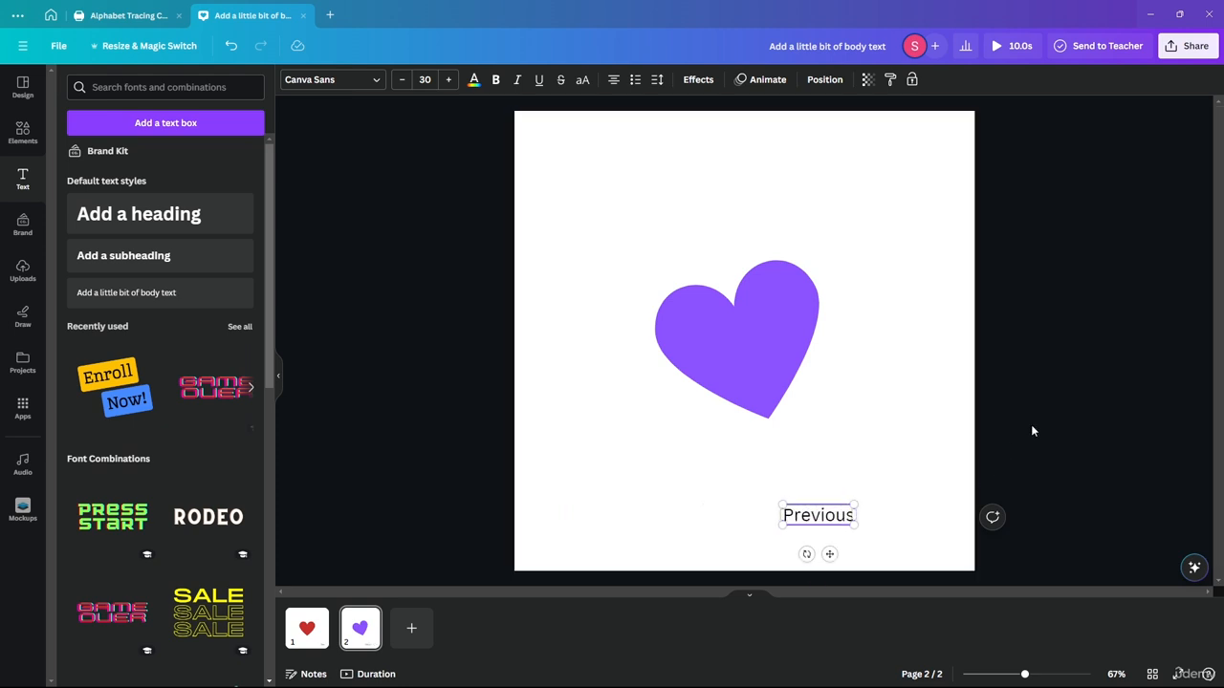
drag(787, 517, 861, 518)
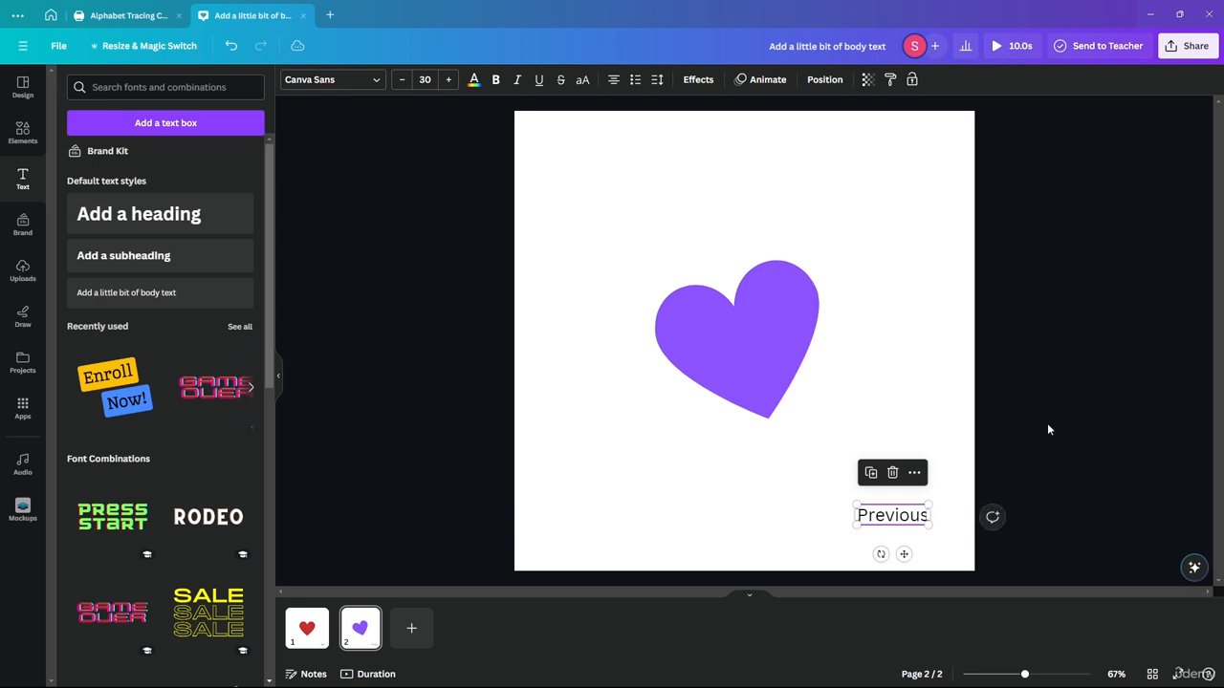
Step: Link the "Previous" text on page 2 to page 1 in Link display mode, and follow the link
double_click(899, 517)
click(892, 472)
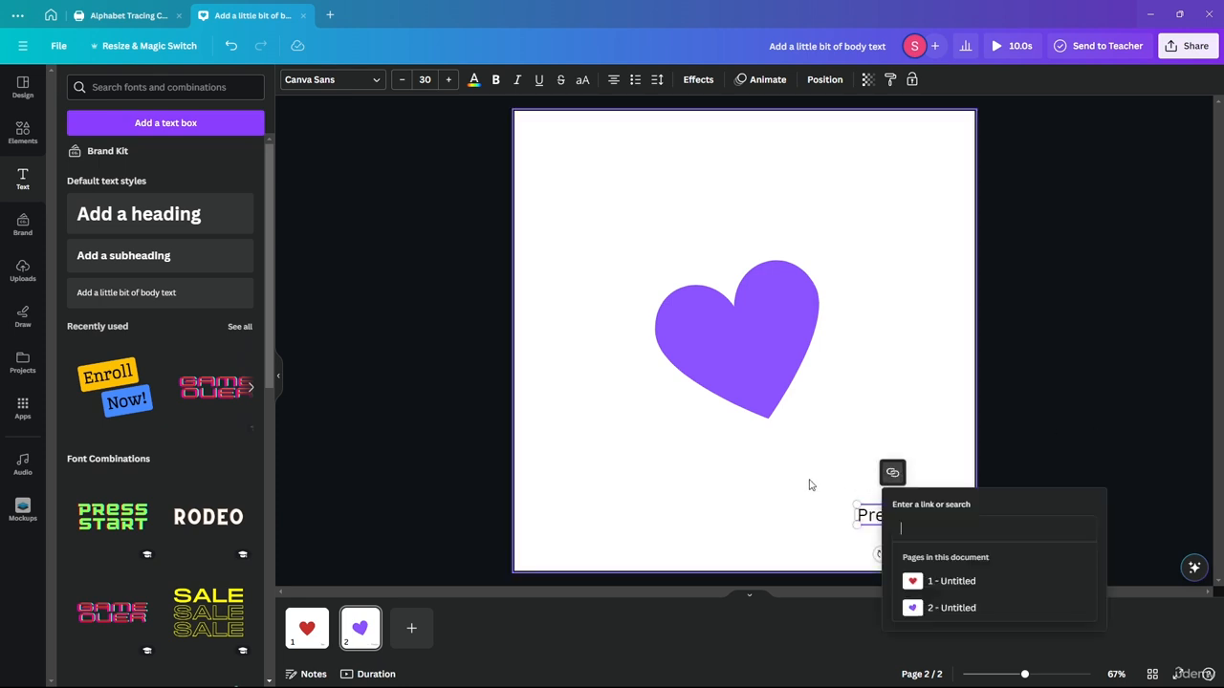
click(936, 652)
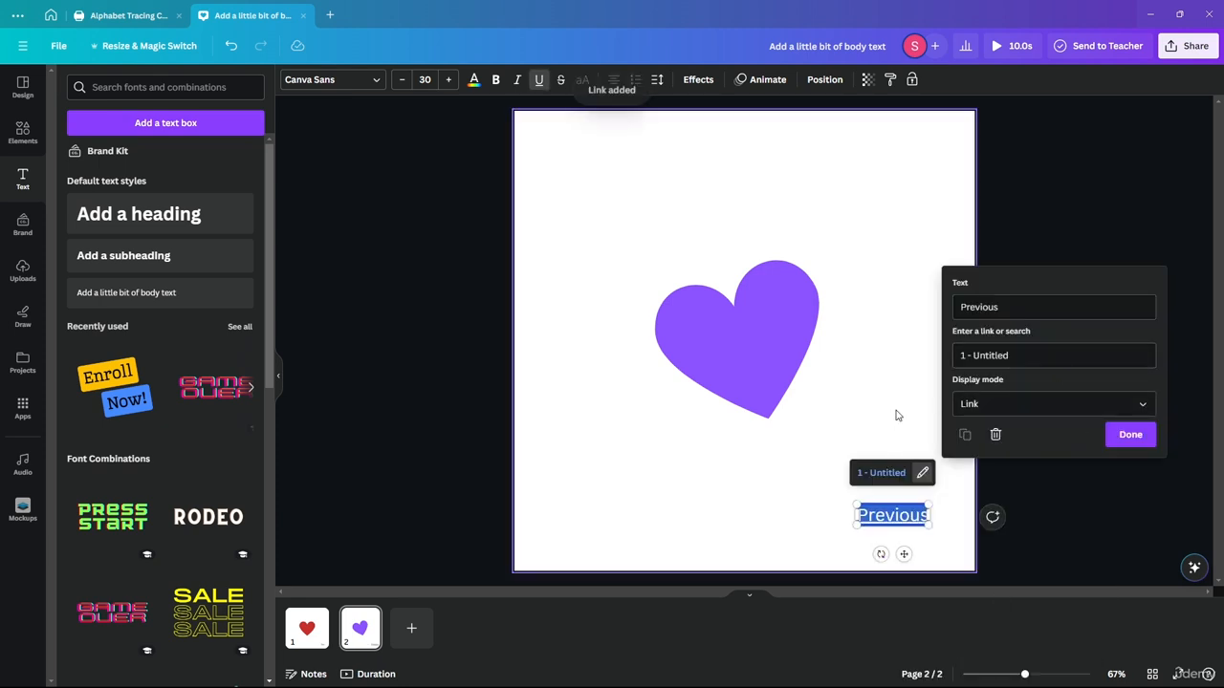
click(1032, 402)
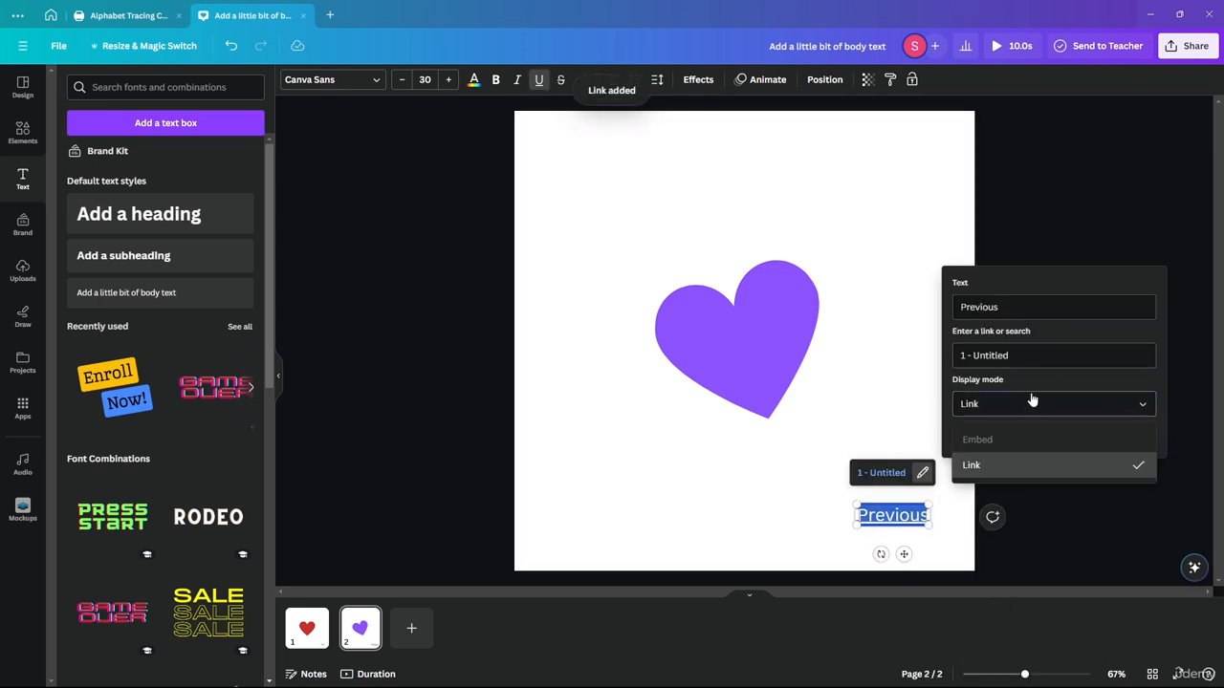
click(975, 467)
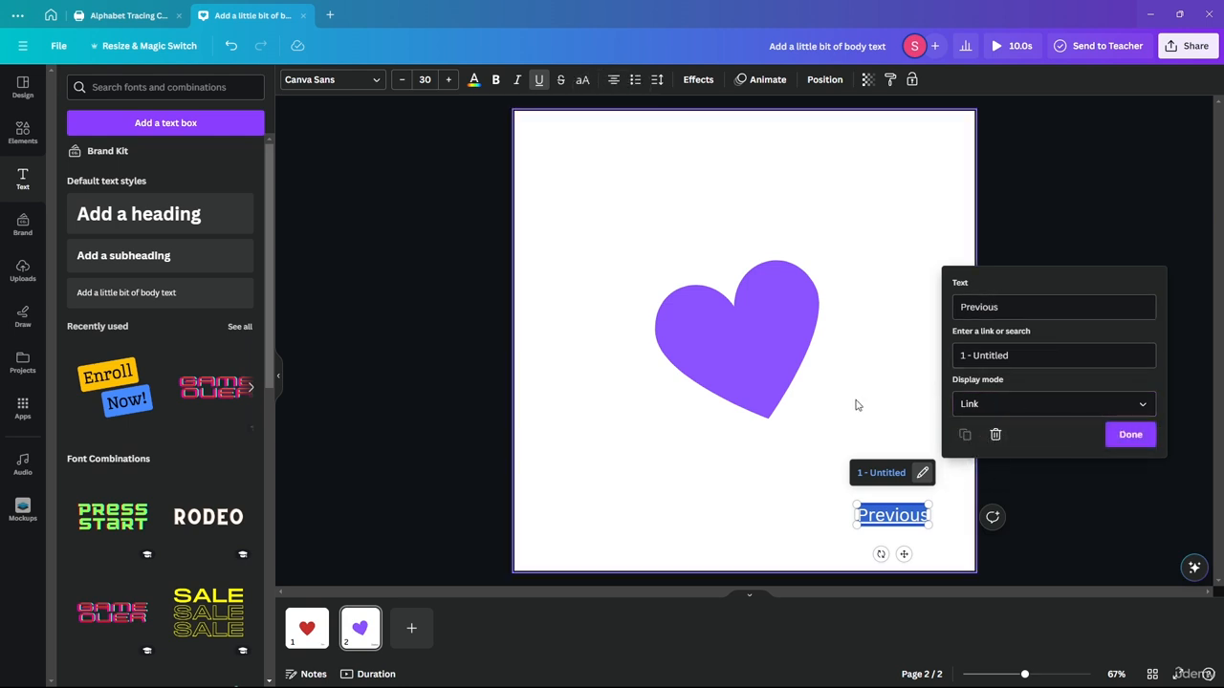
click(1129, 436)
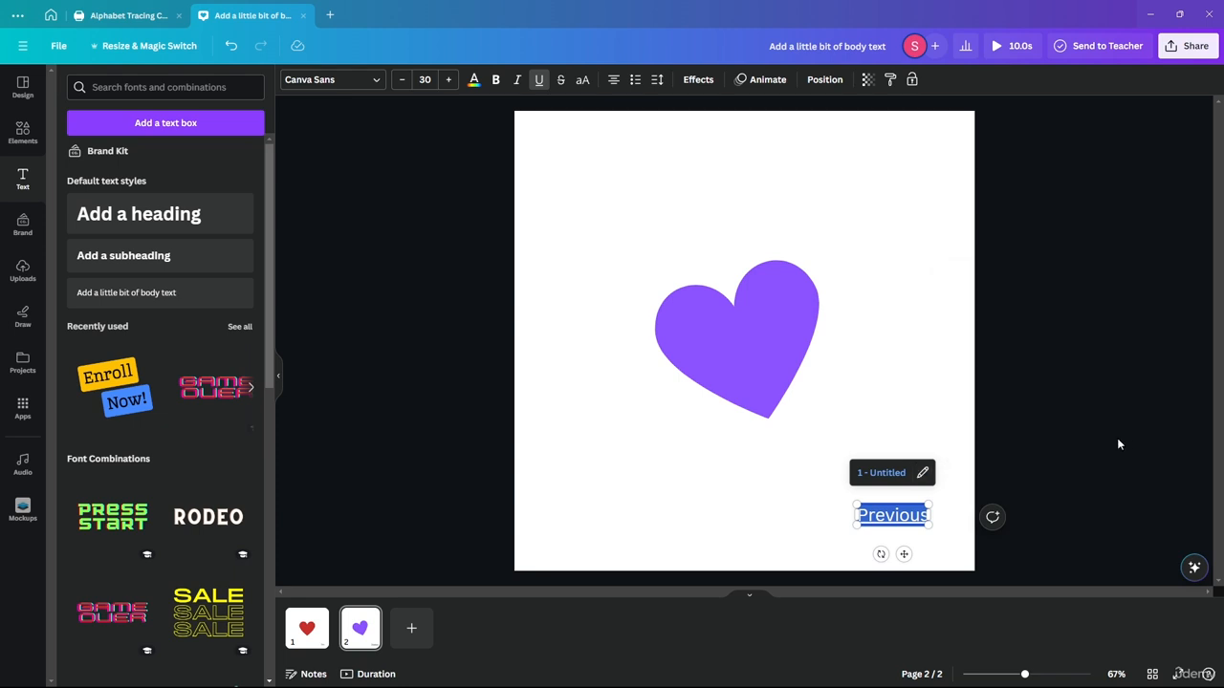
click(1050, 448)
click(889, 517)
click(843, 473)
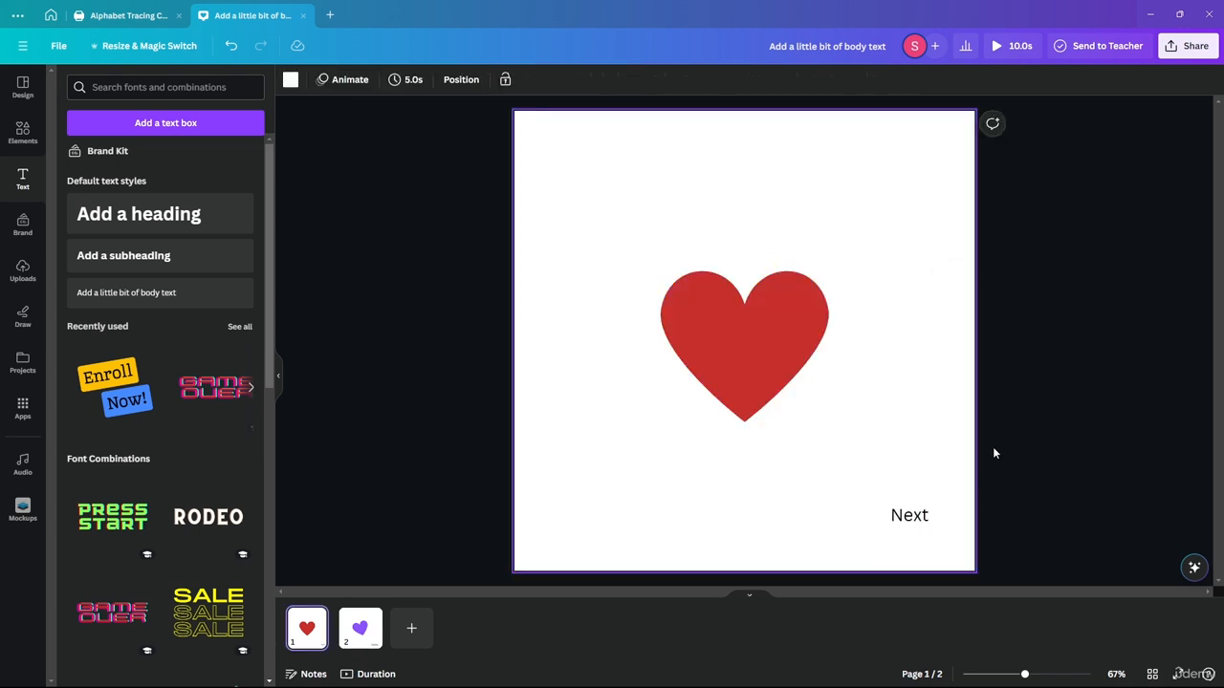
Step: Link the "Next" text on page 1 to page 2, keeping the Link display mode
click(918, 517)
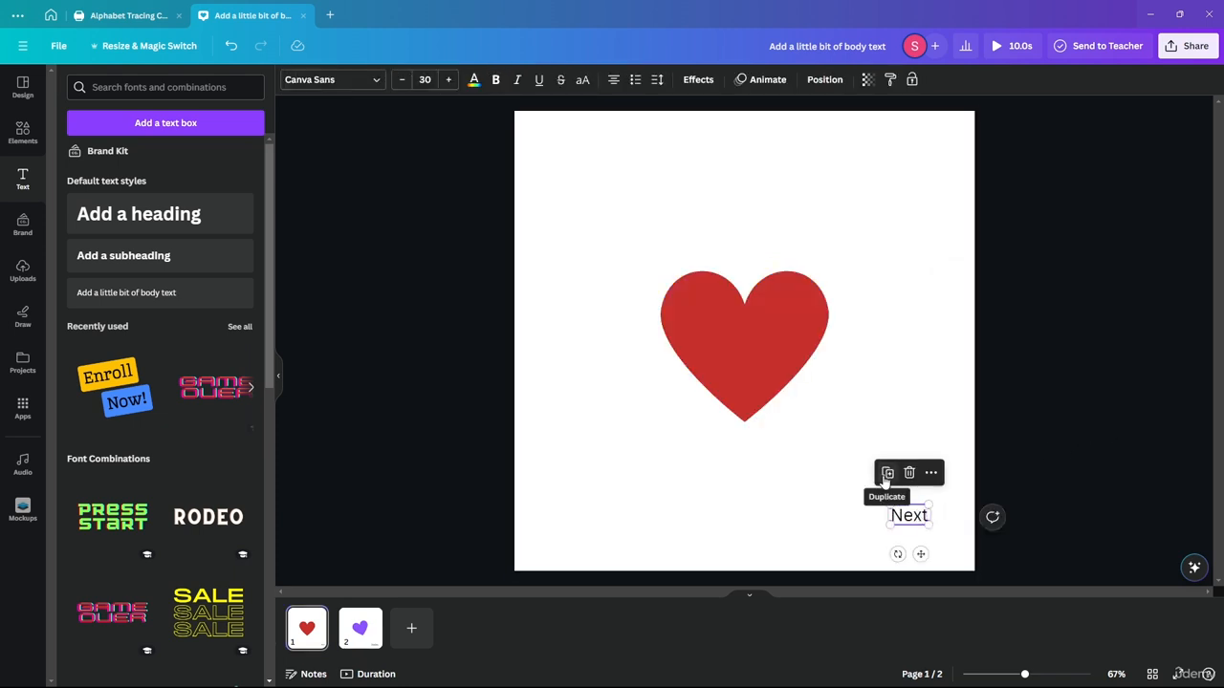
double_click(908, 517)
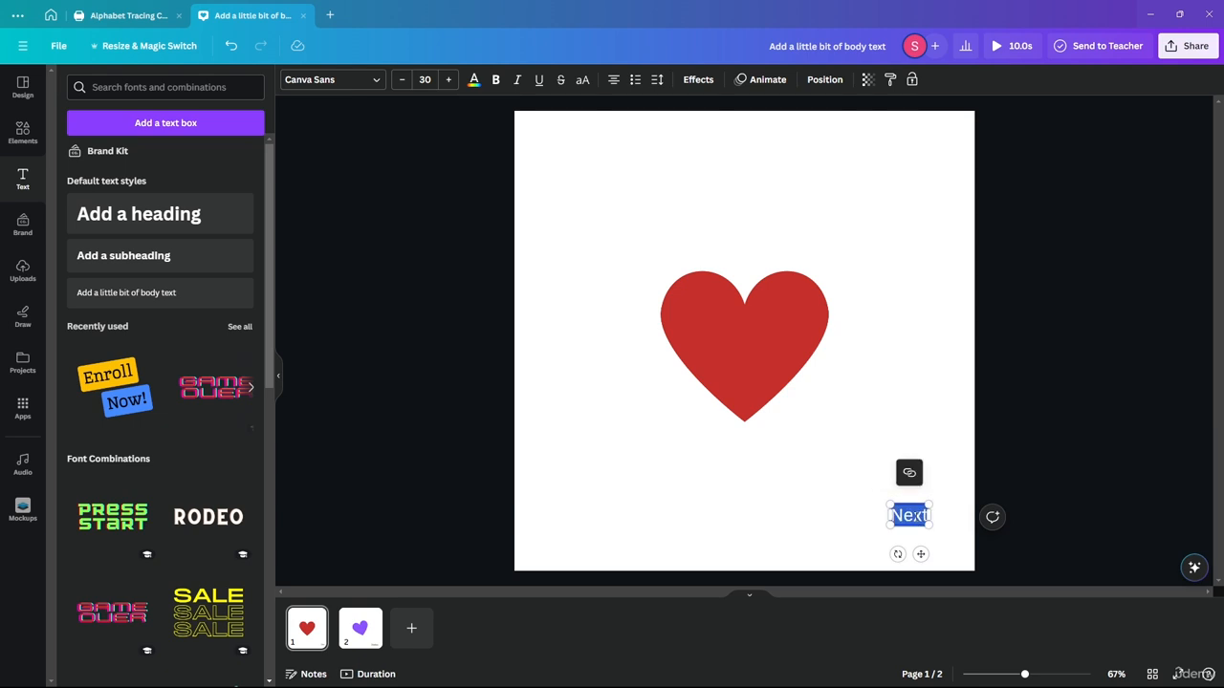
click(910, 474)
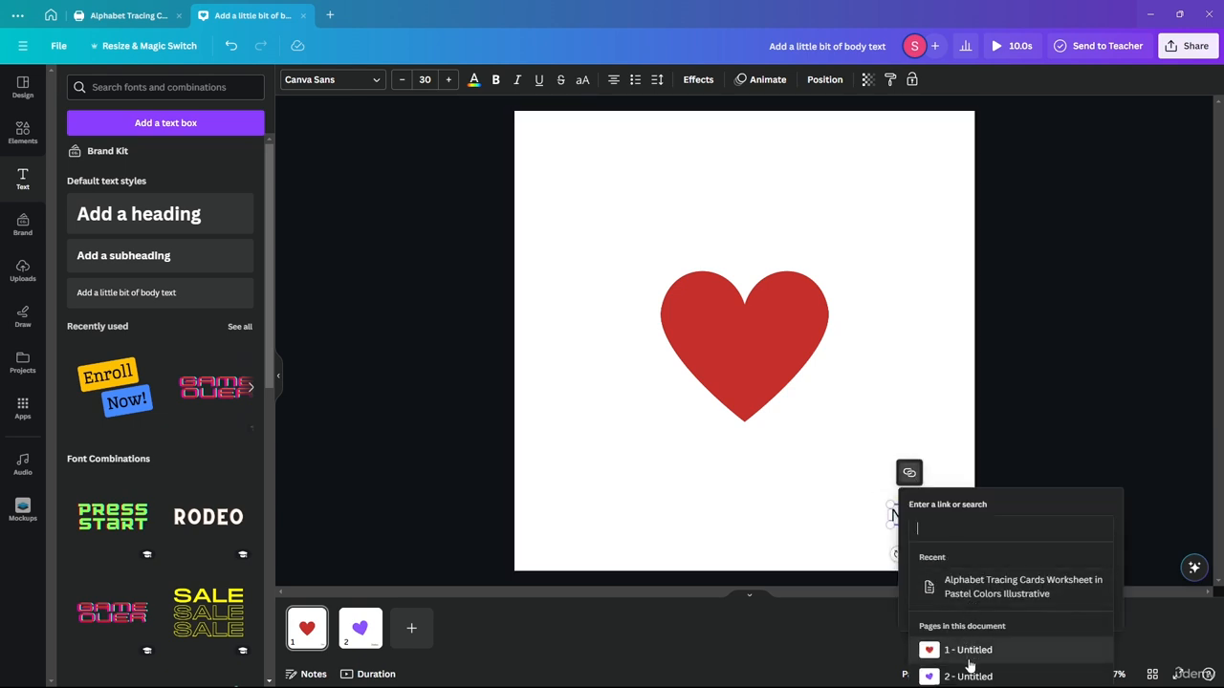
click(967, 675)
click(1037, 405)
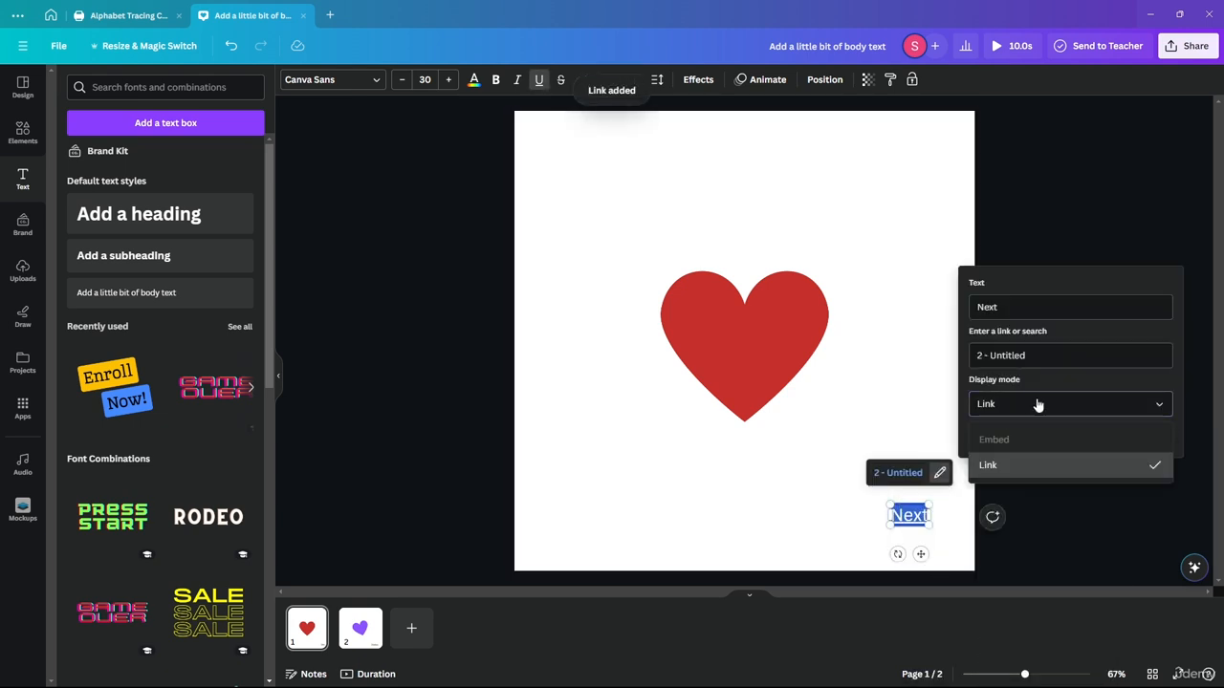
click(1048, 424)
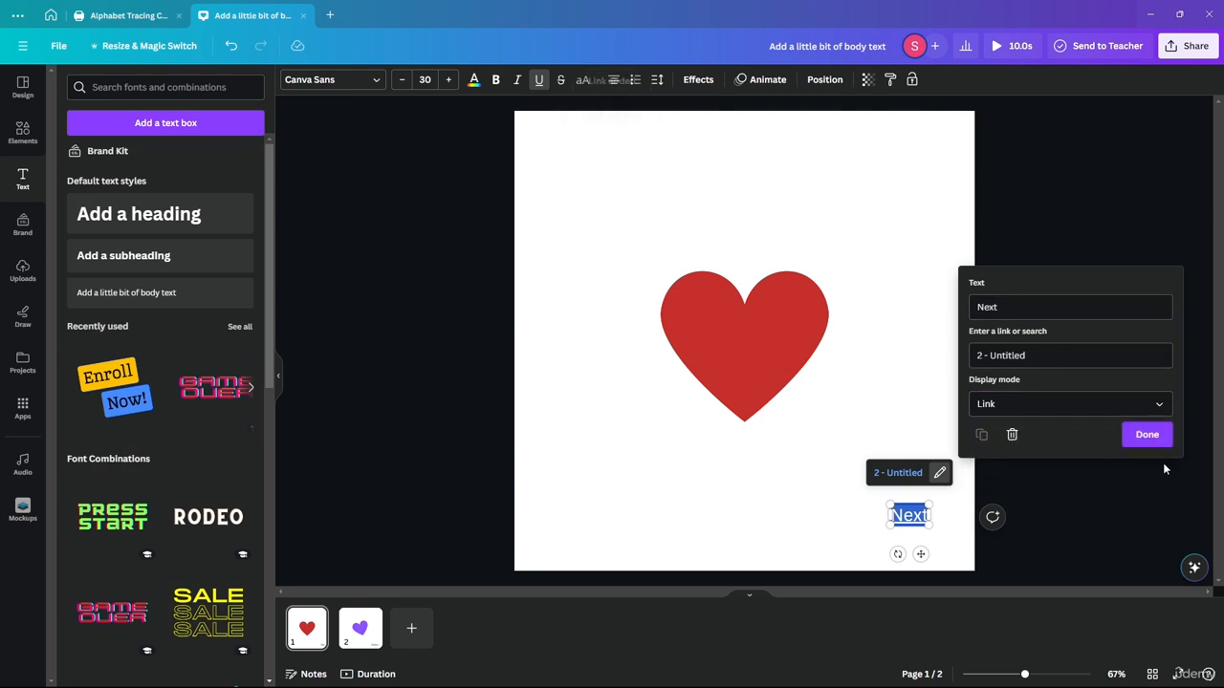
click(1138, 436)
click(1075, 421)
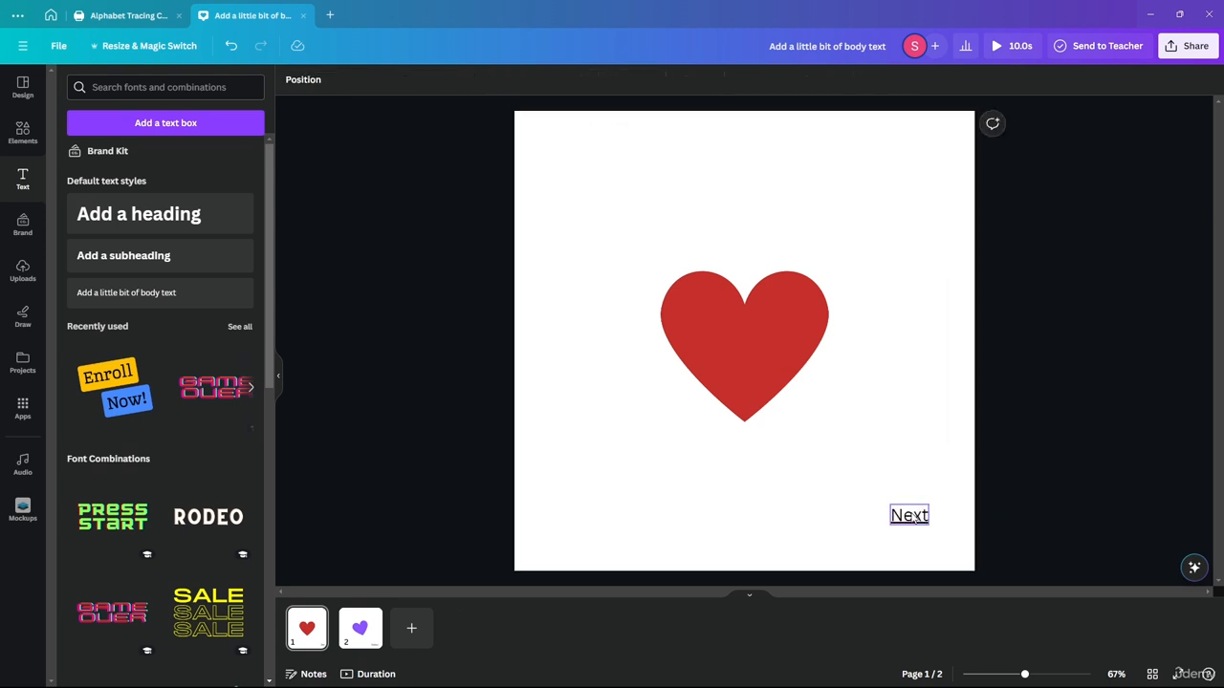
Step: Show the page durations and test the "Next" and "Previous" links by following them back and forth between both pages
click(373, 675)
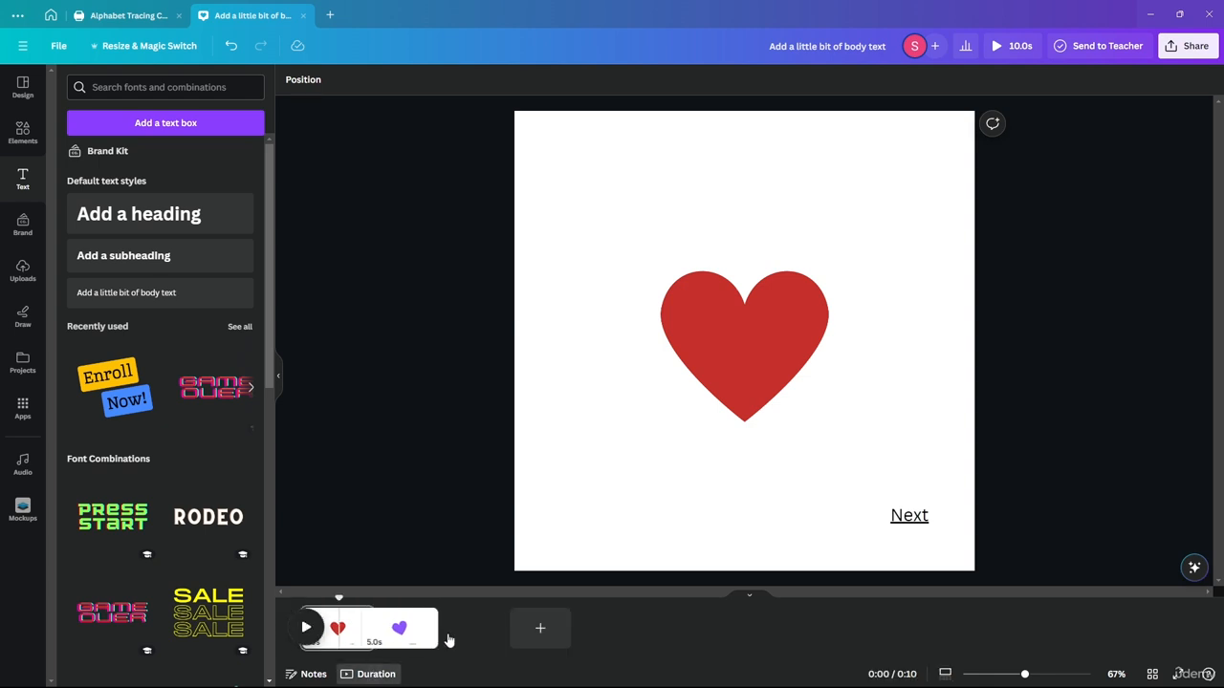
click(920, 516)
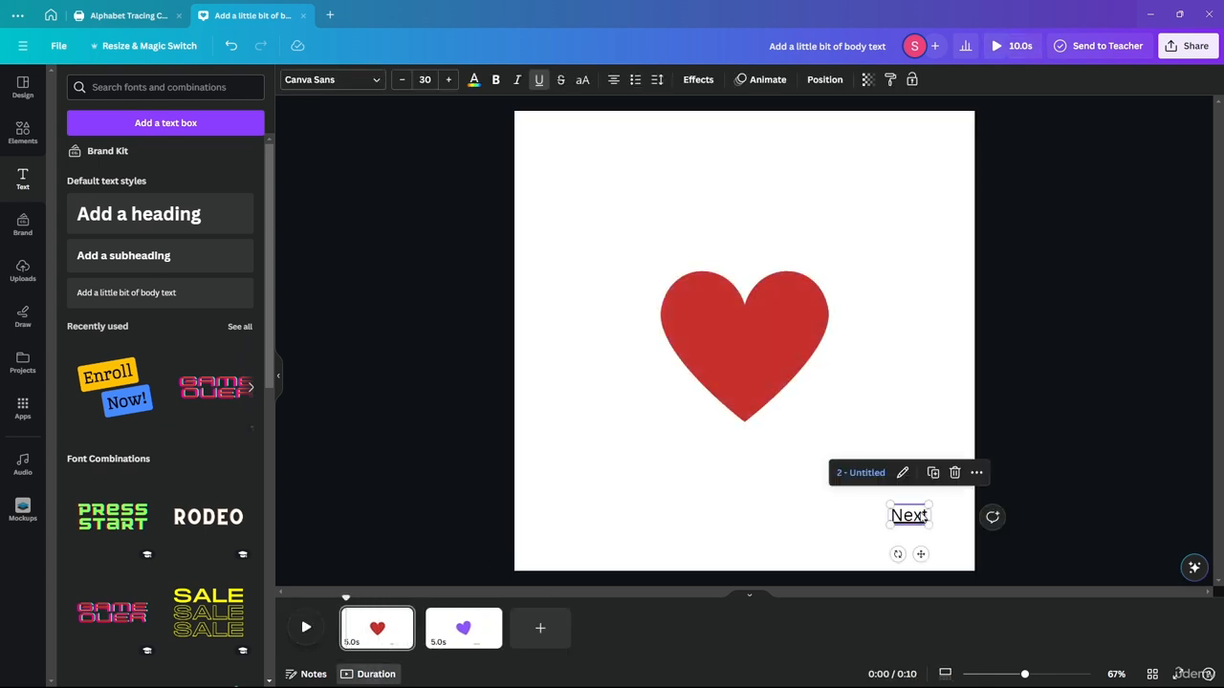
click(861, 472)
click(884, 515)
click(841, 473)
click(884, 515)
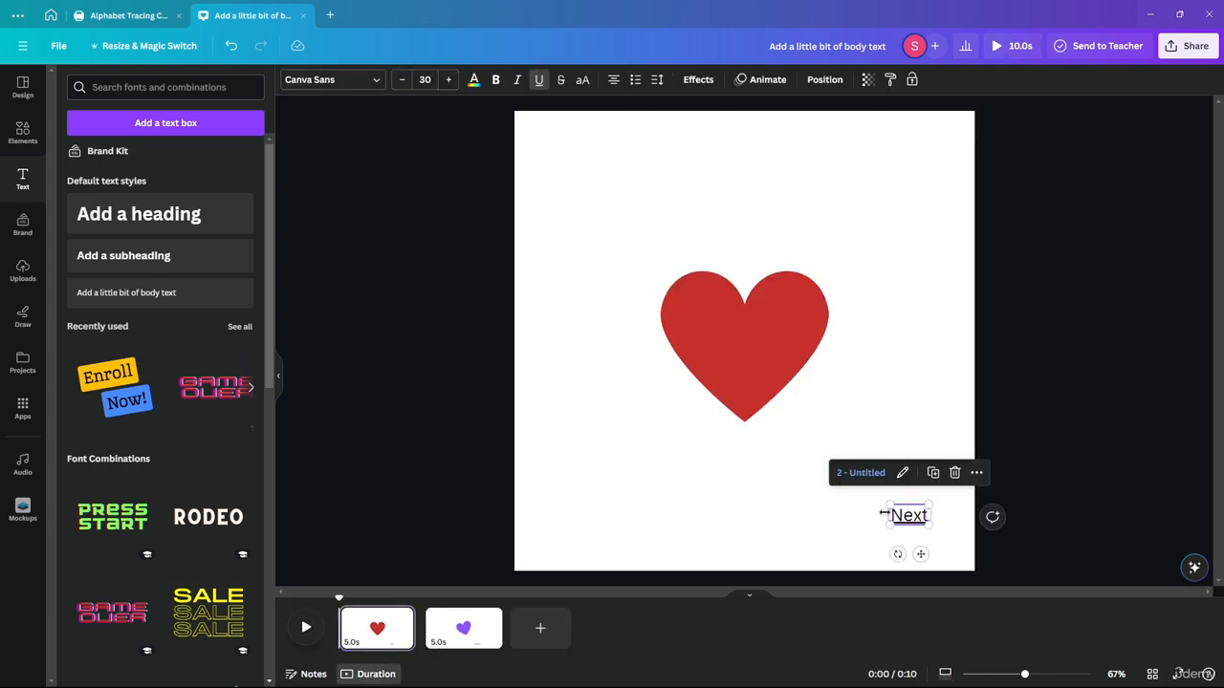
click(861, 472)
click(885, 514)
click(843, 472)
click(906, 517)
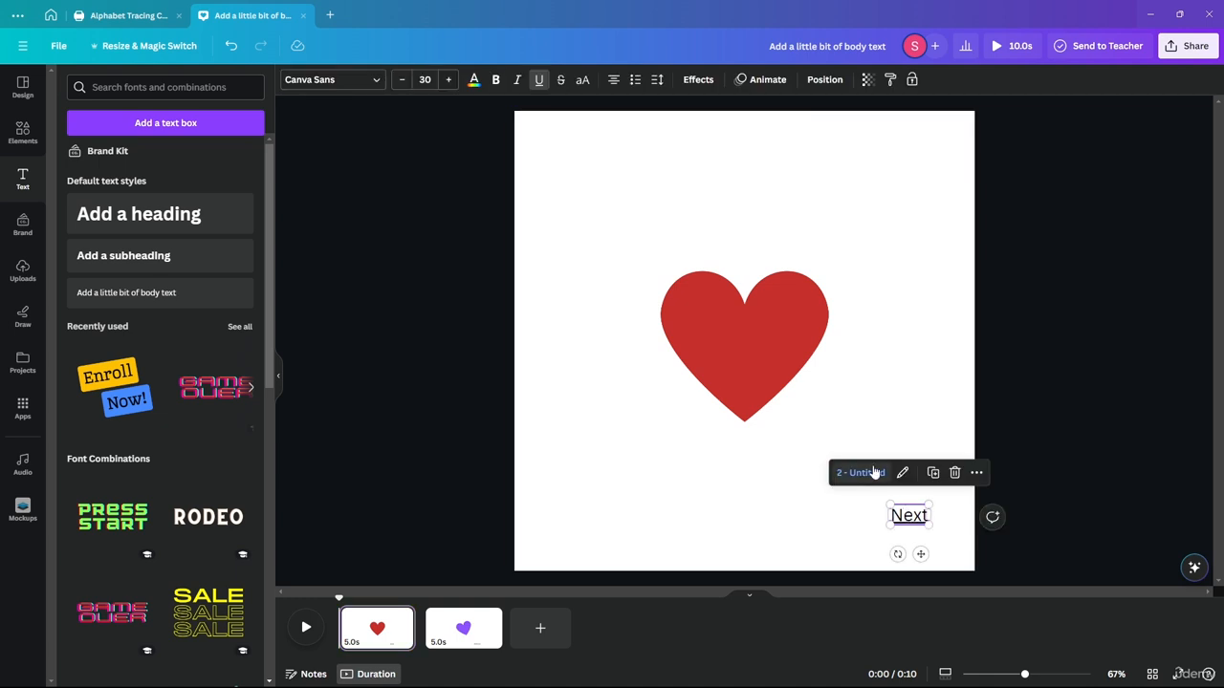
click(860, 472)
click(845, 472)
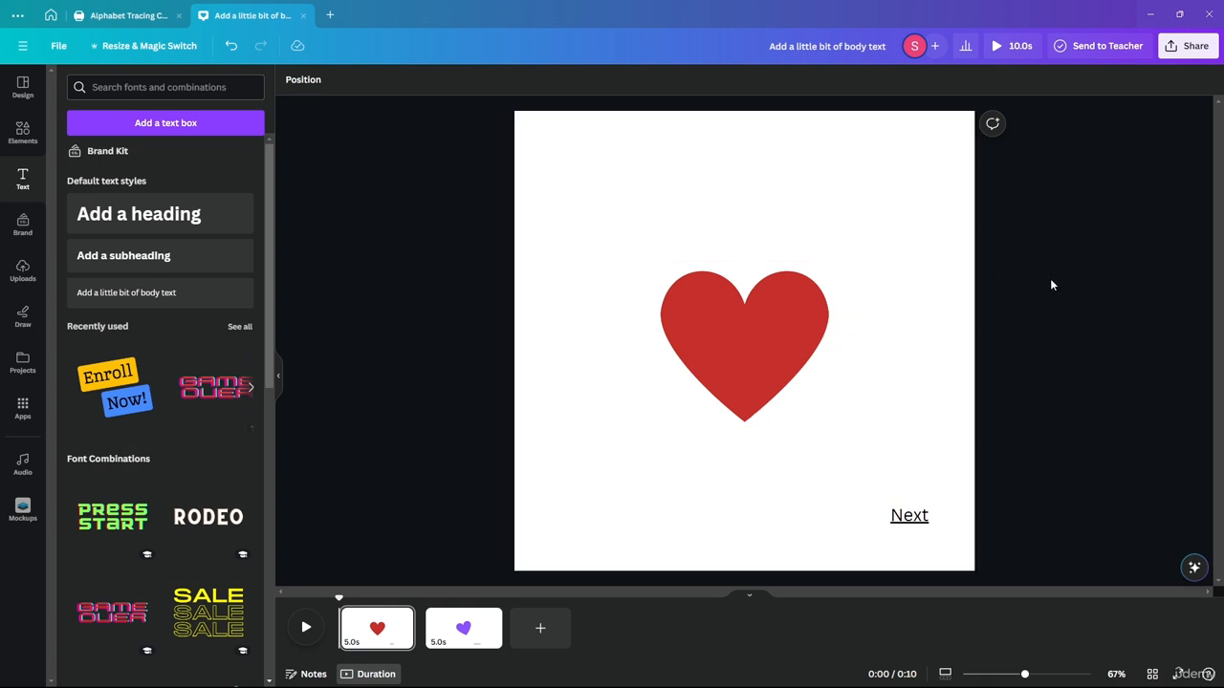
Step: Search the design types for "present" and create a new blank presentation
click(330, 15)
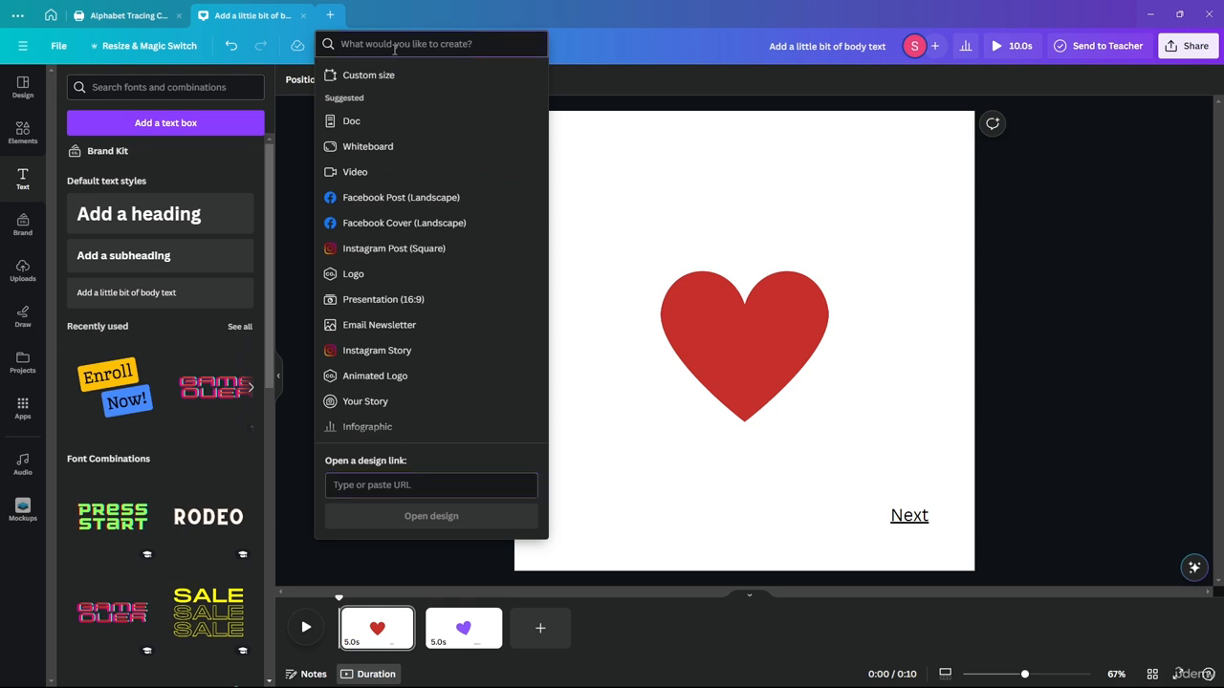
text(present)
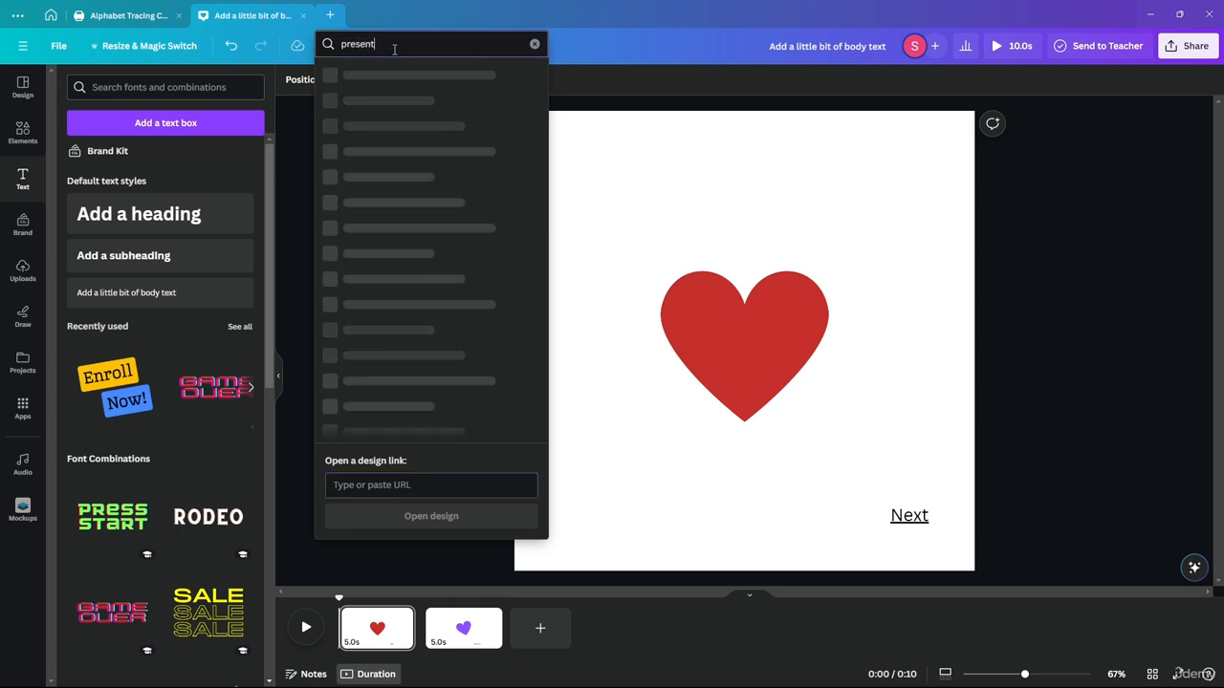
click(400, 74)
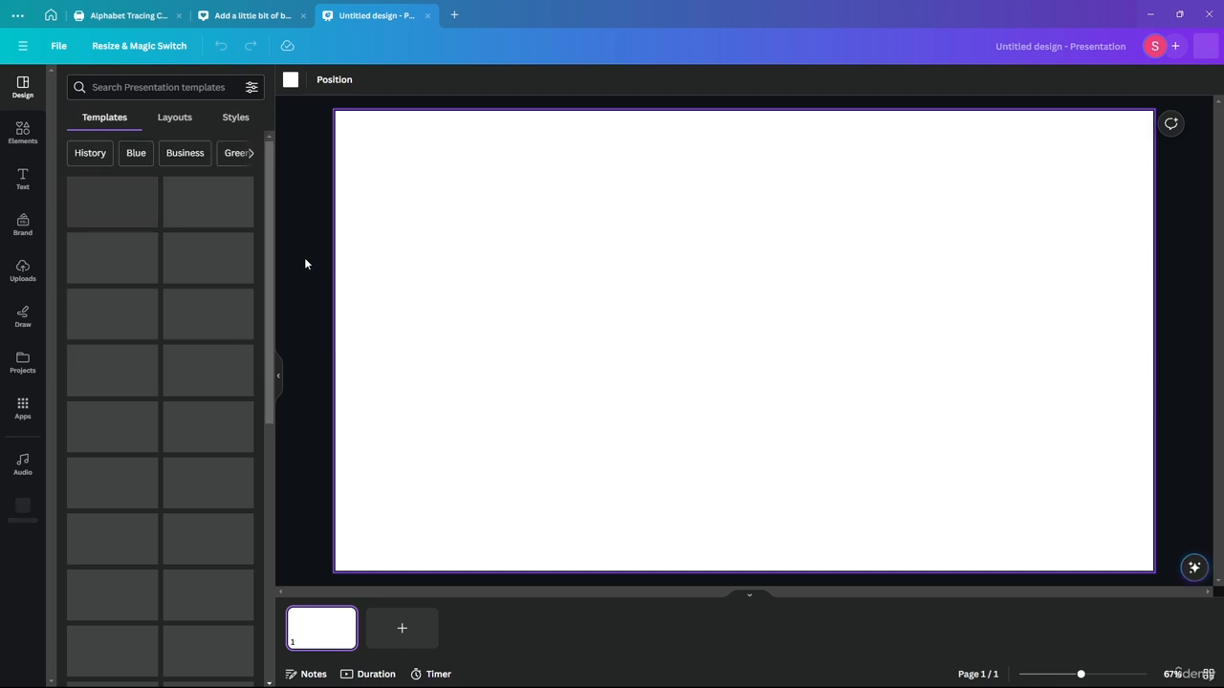
Step: Add a heading to page 1 of the presentation, and add a second page with its own heading
click(22, 178)
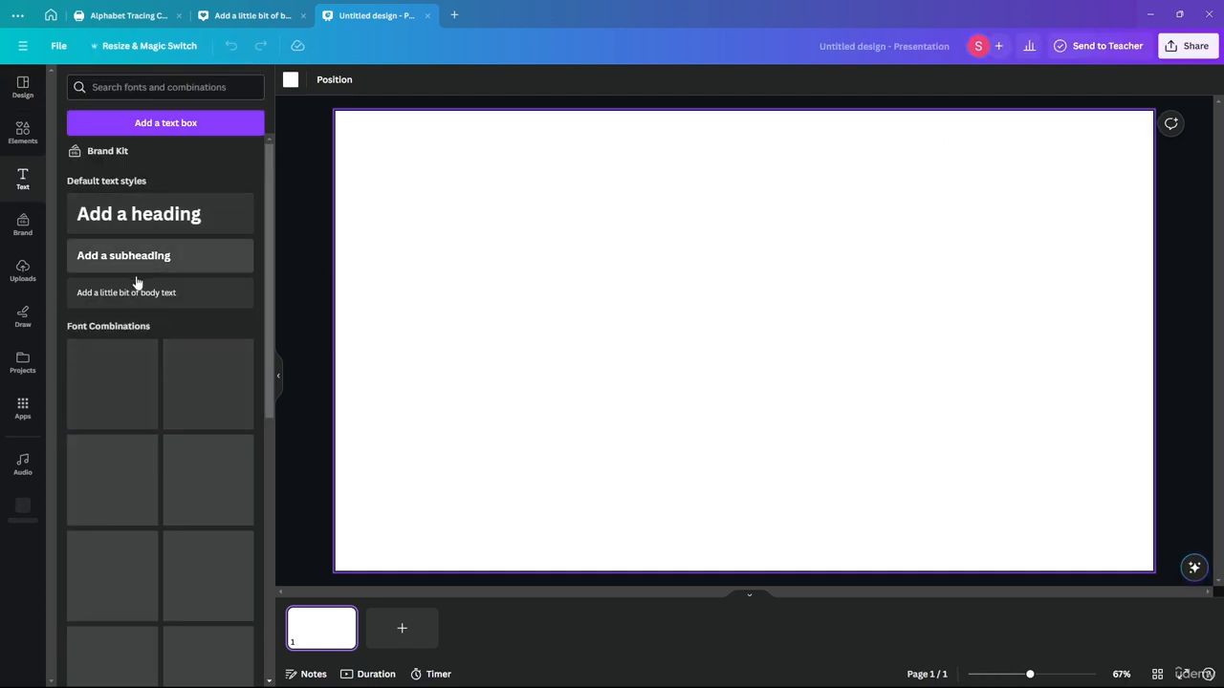
click(159, 212)
click(500, 378)
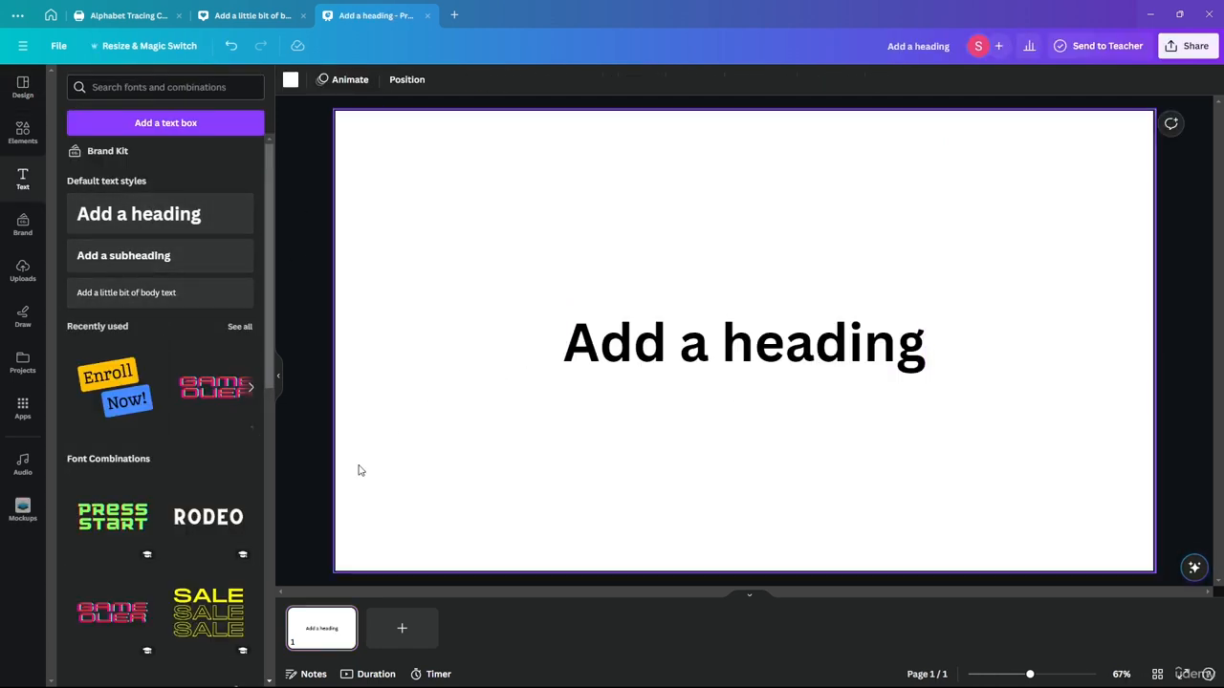
click(400, 627)
click(148, 222)
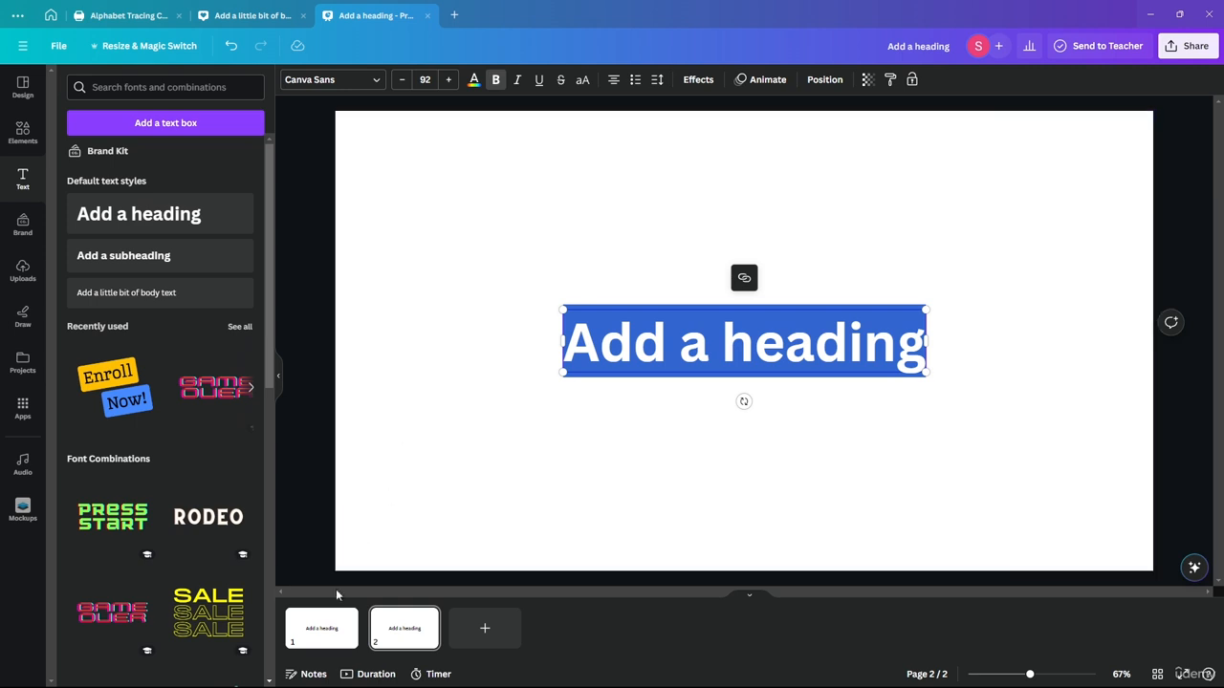
Step: Replace the heading text on page 1 with "First Page"
click(330, 621)
click(723, 346)
click(724, 346)
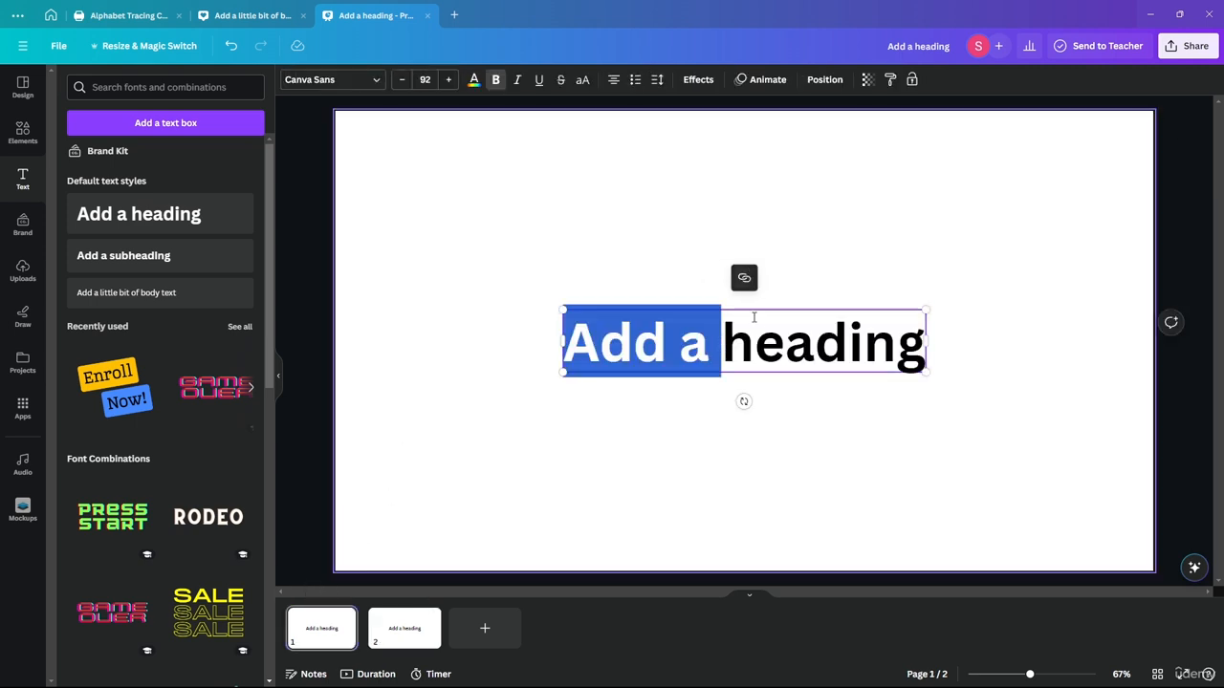
click(753, 318)
triple_click(803, 342)
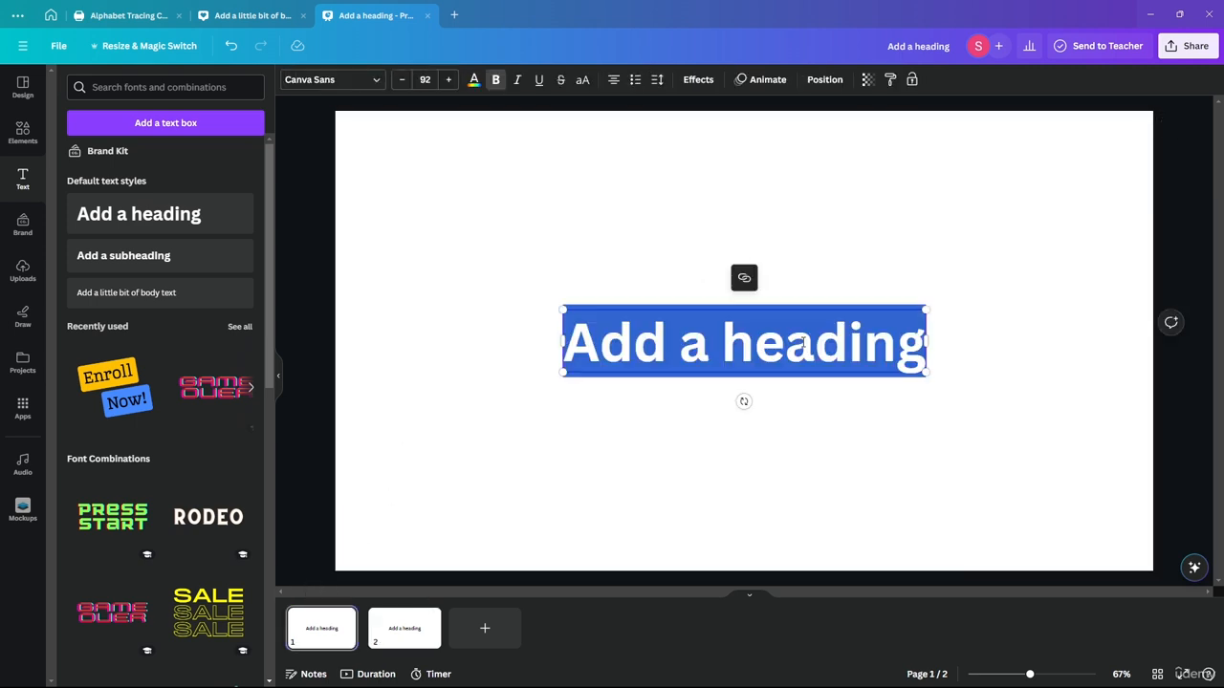
text(First Pa)
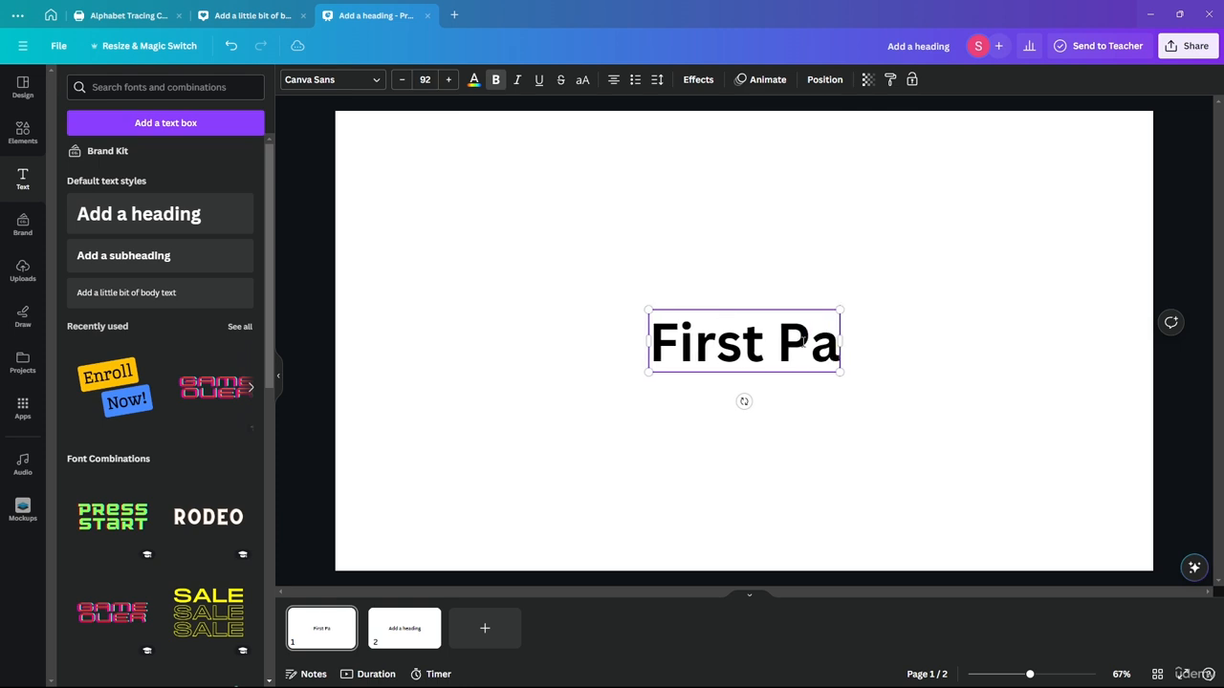
text(ge)
click(328, 423)
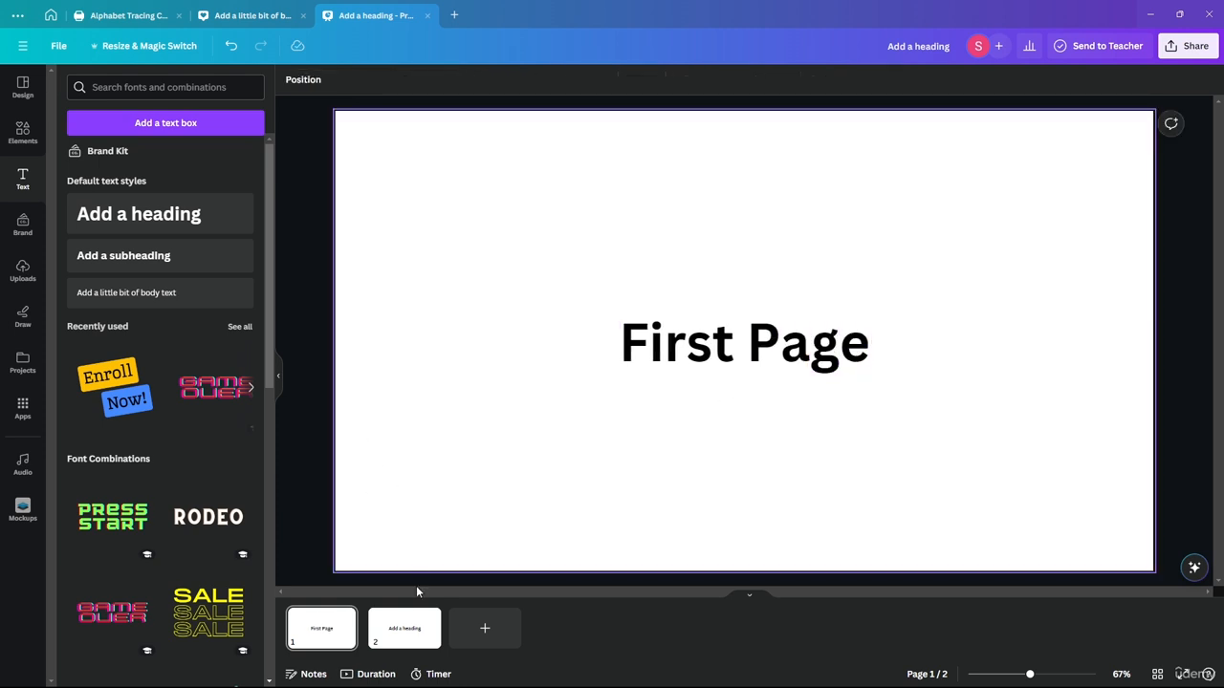
Step: Replace the heading text on page 2 with "Second Page"
click(388, 641)
triple_click(731, 346)
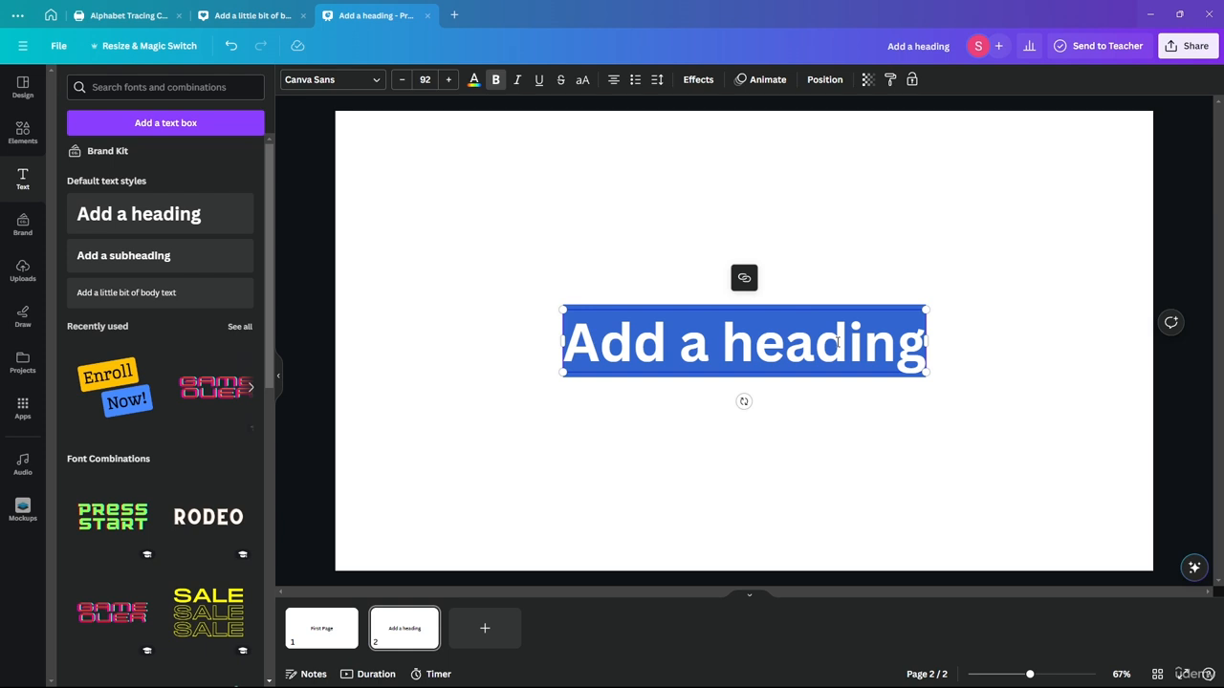
text(2)
key(BackSpace)
text(S)
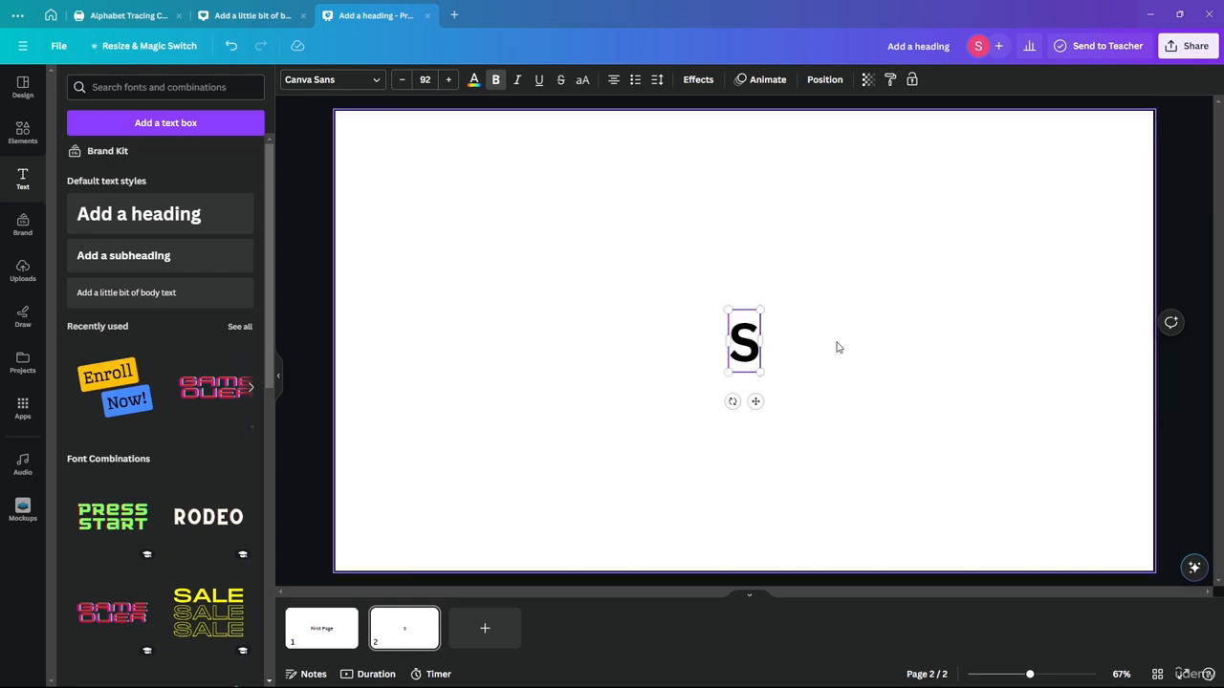
text(econd Pa)
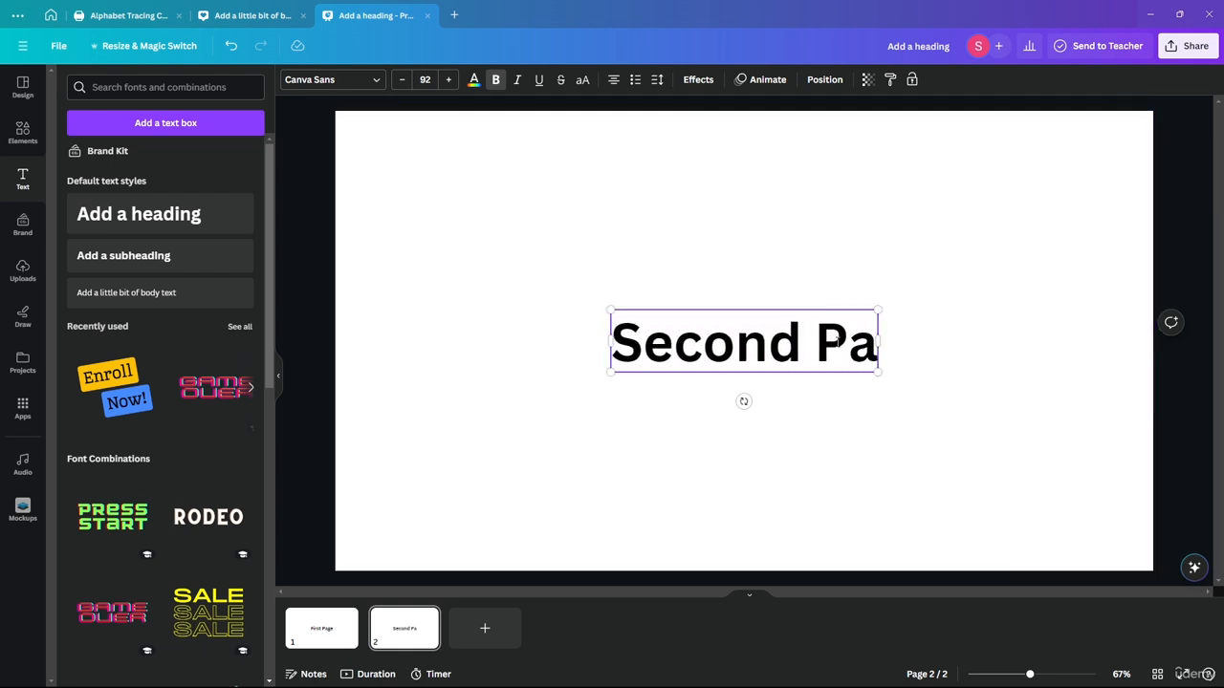
text(ge)
click(315, 342)
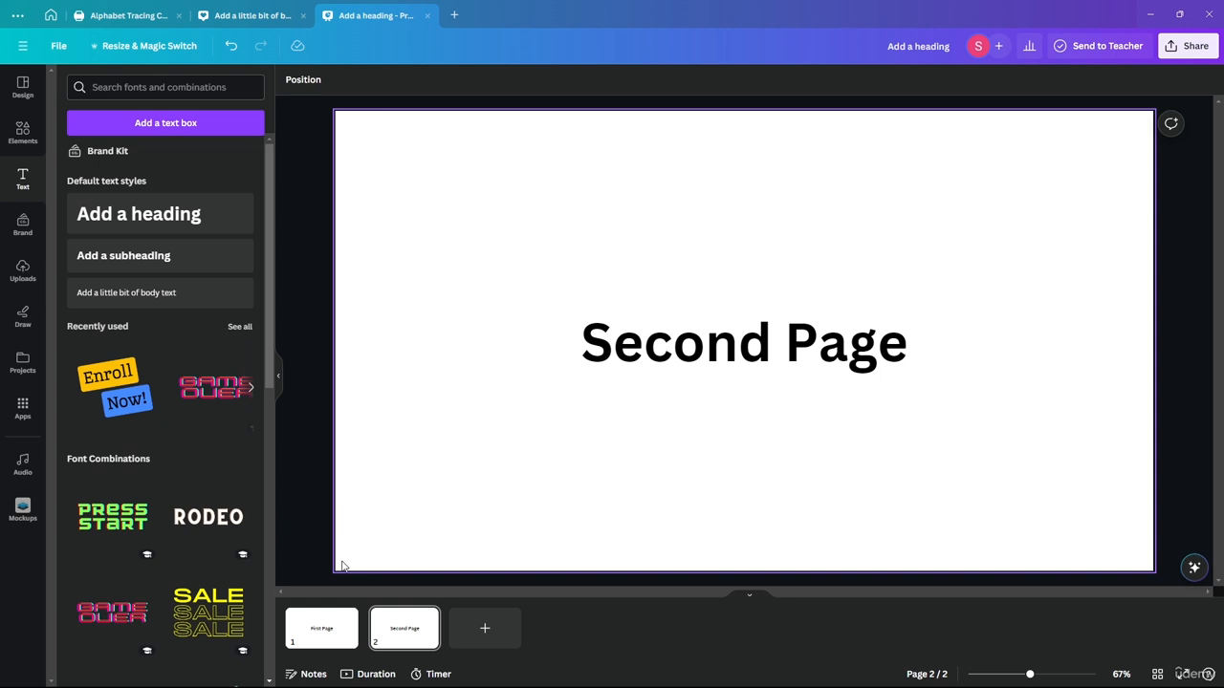
Step: Link the whole "First Page" heading on page 1 to page 2 of this document, "2 - Untitled"
click(338, 628)
click(712, 334)
double_click(739, 347)
key(ctrl+a)
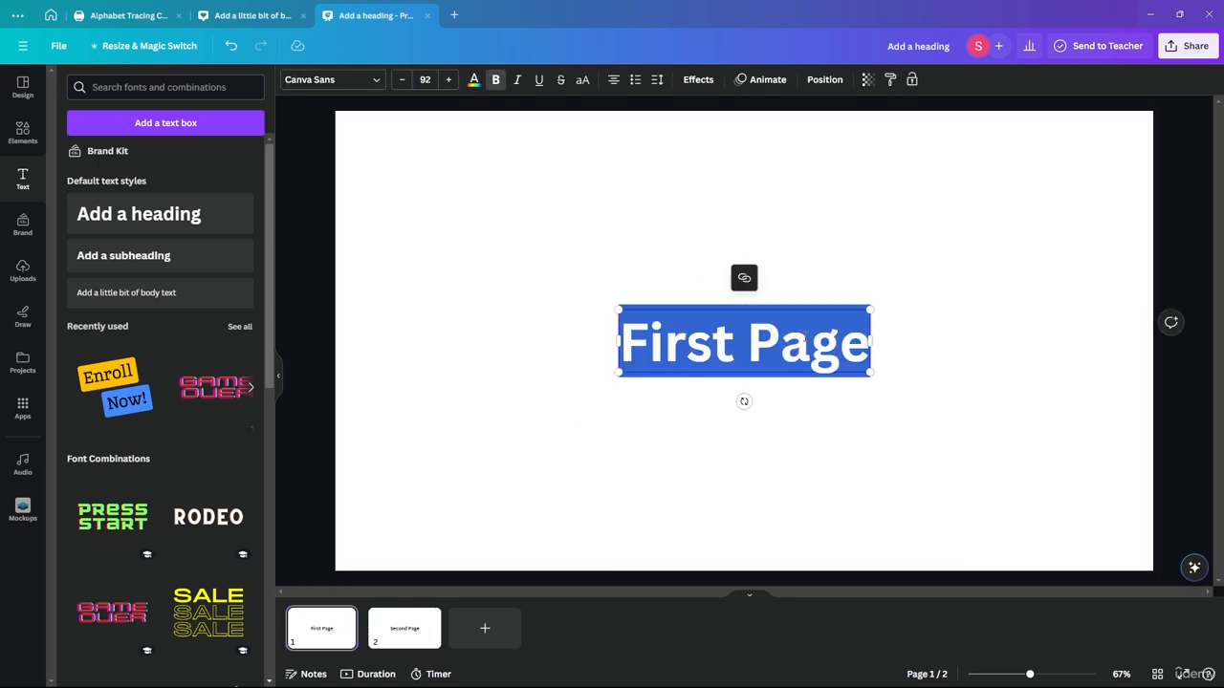
click(744, 277)
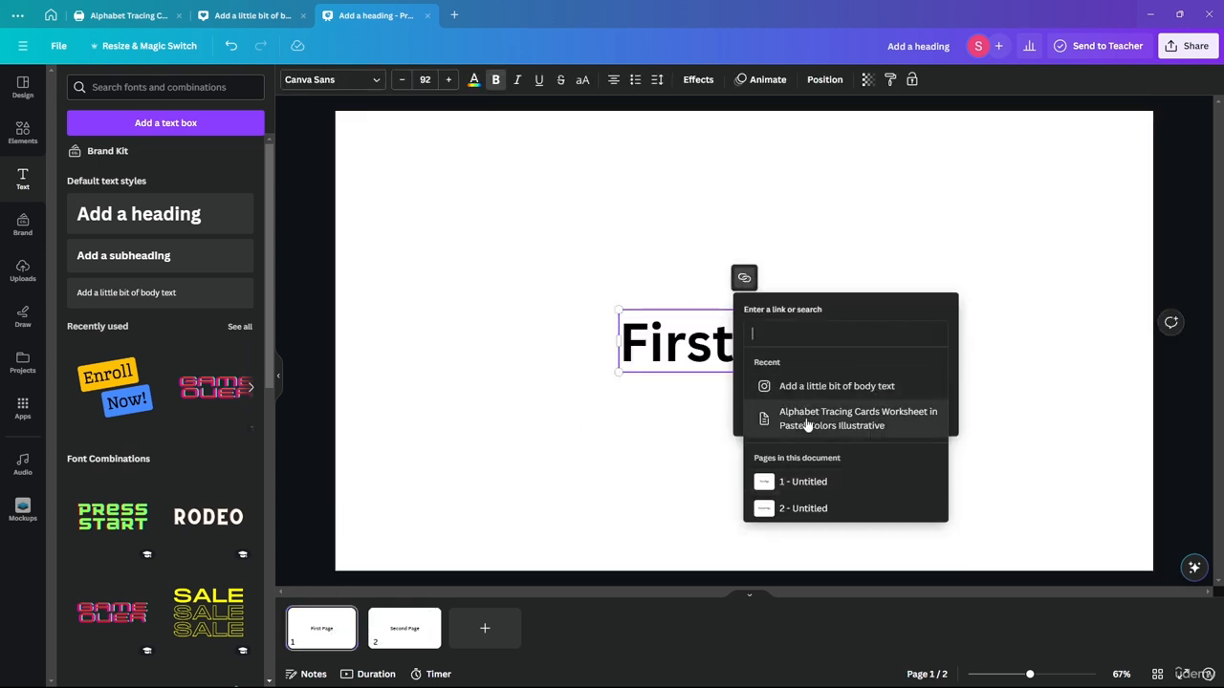
click(800, 509)
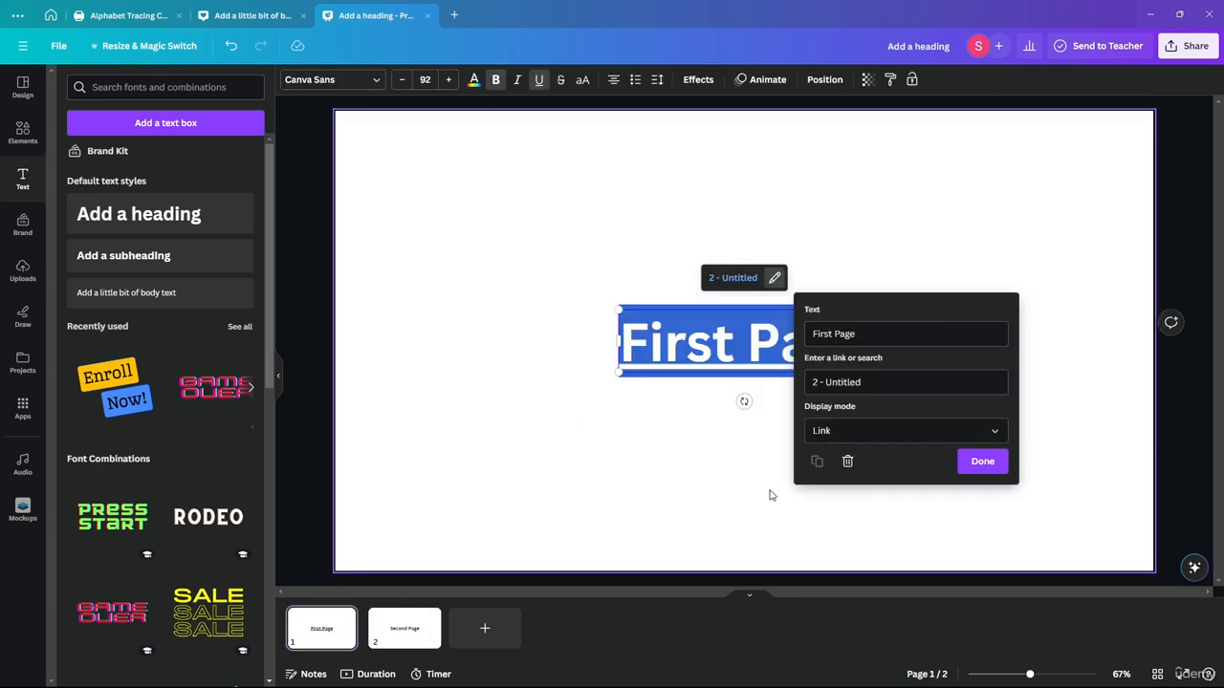
click(906, 435)
click(876, 433)
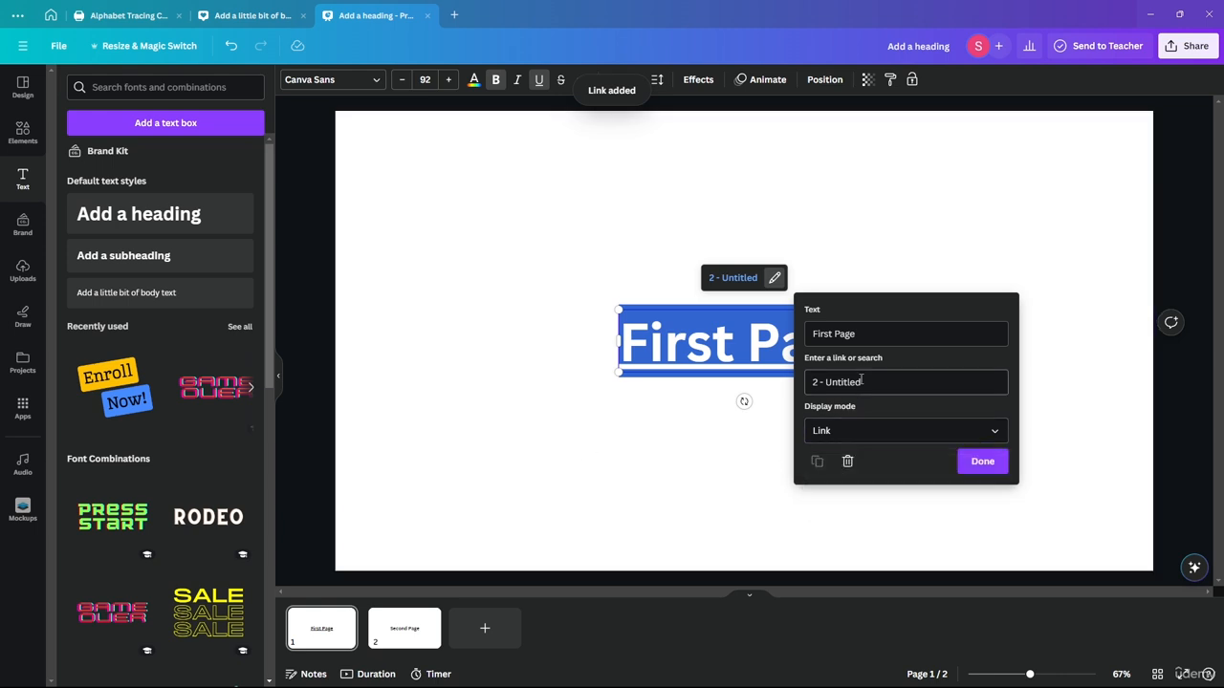
click(969, 467)
click(541, 472)
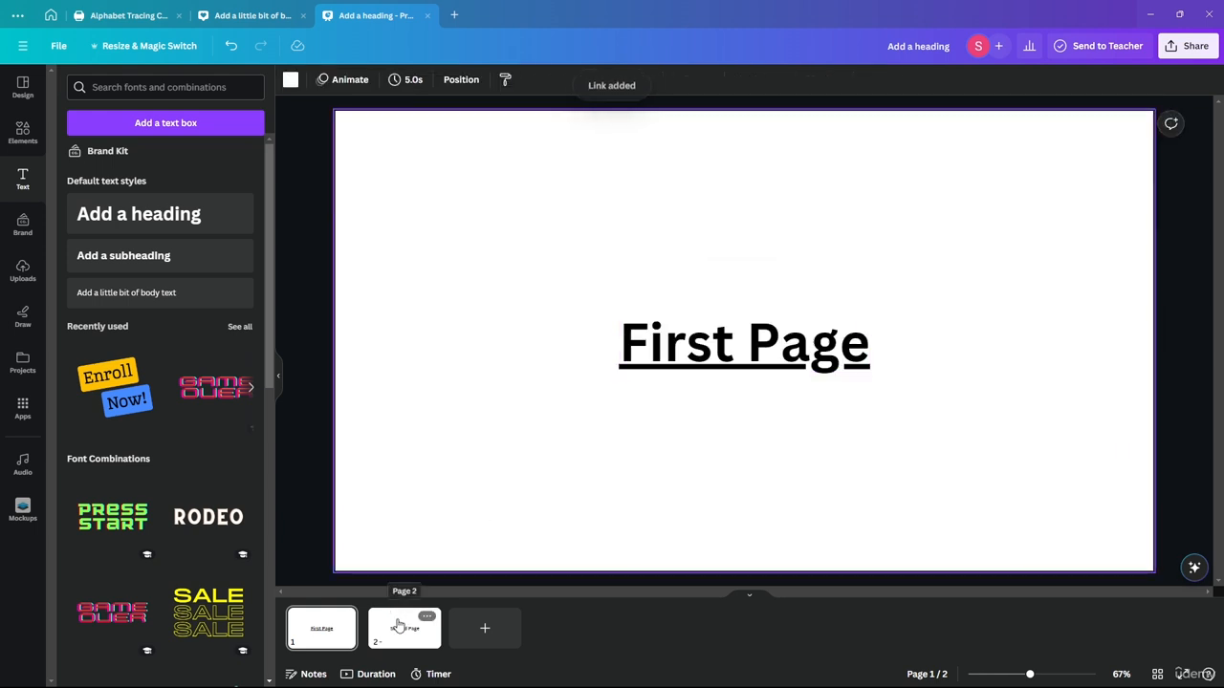
Step: Link the "Second Page" heading on page 2 to the recent design "Add a little bit of body text"
click(398, 627)
click(755, 371)
key(Return)
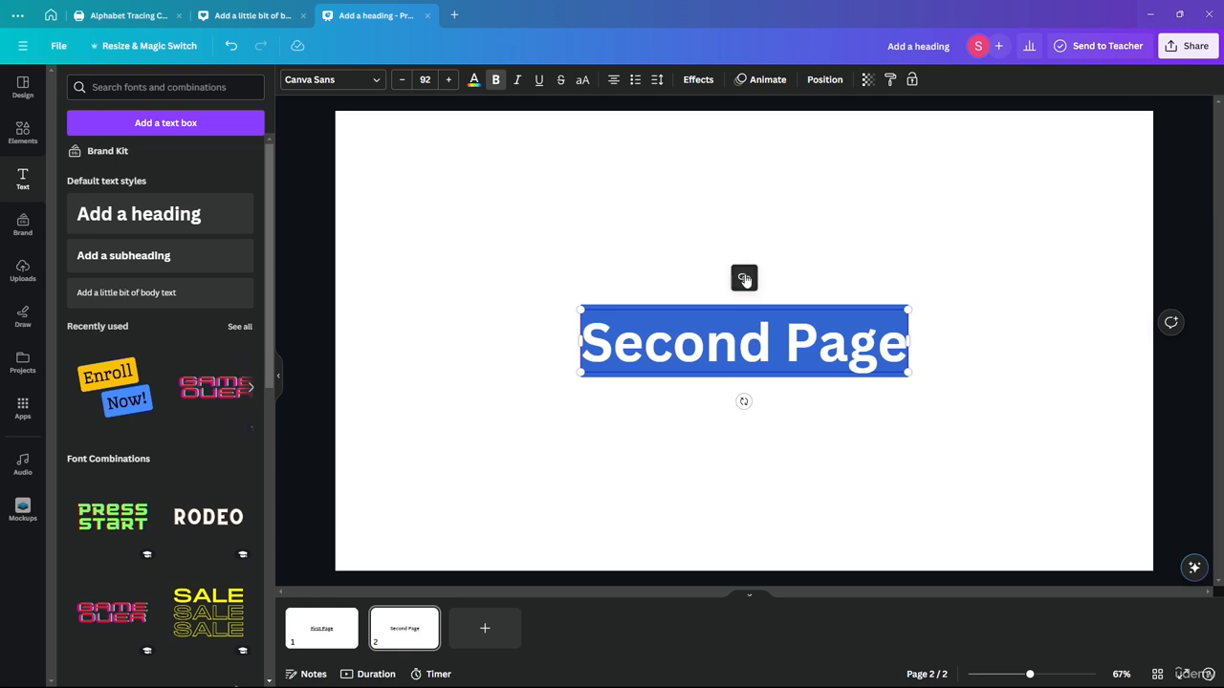
click(744, 278)
click(784, 387)
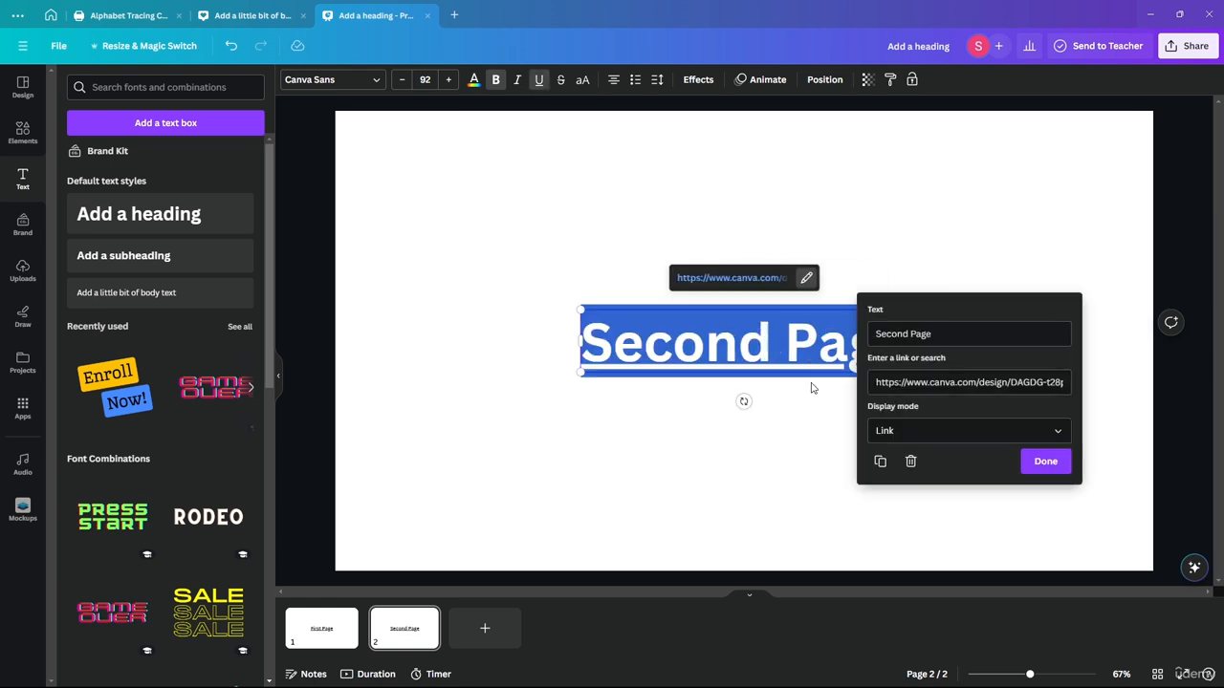
click(678, 441)
click(866, 550)
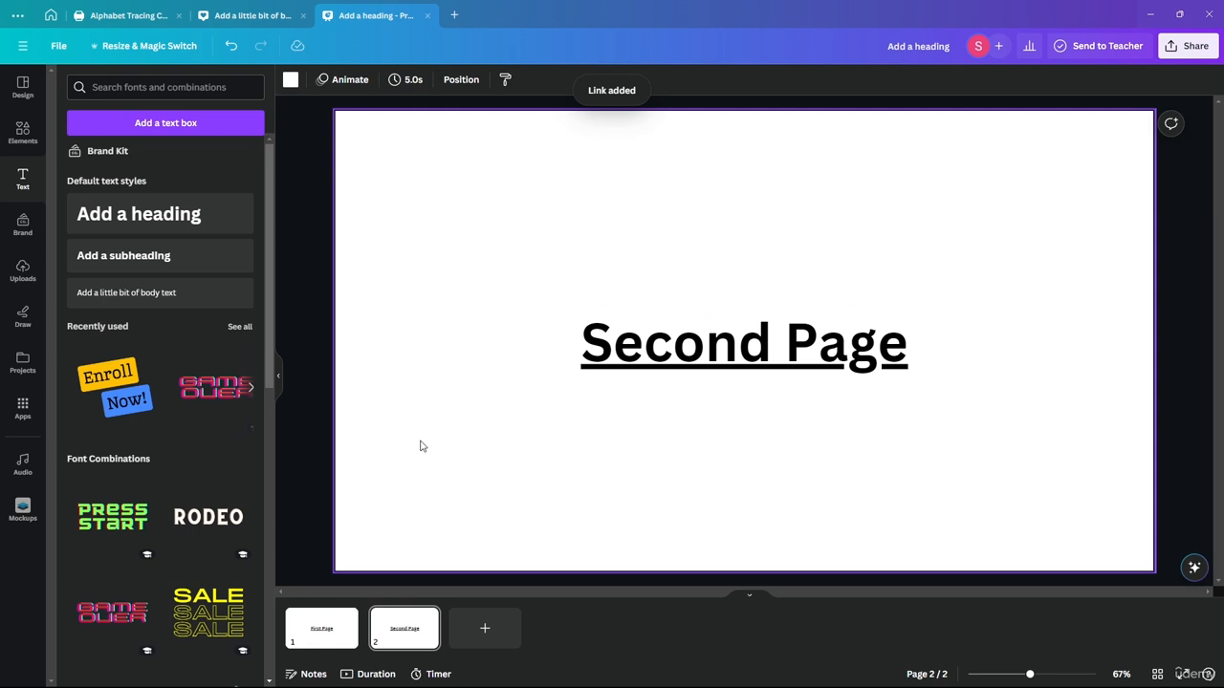
Step: Test the link on the "First Page" heading in the editor by following it from page 1 to page 2
click(312, 636)
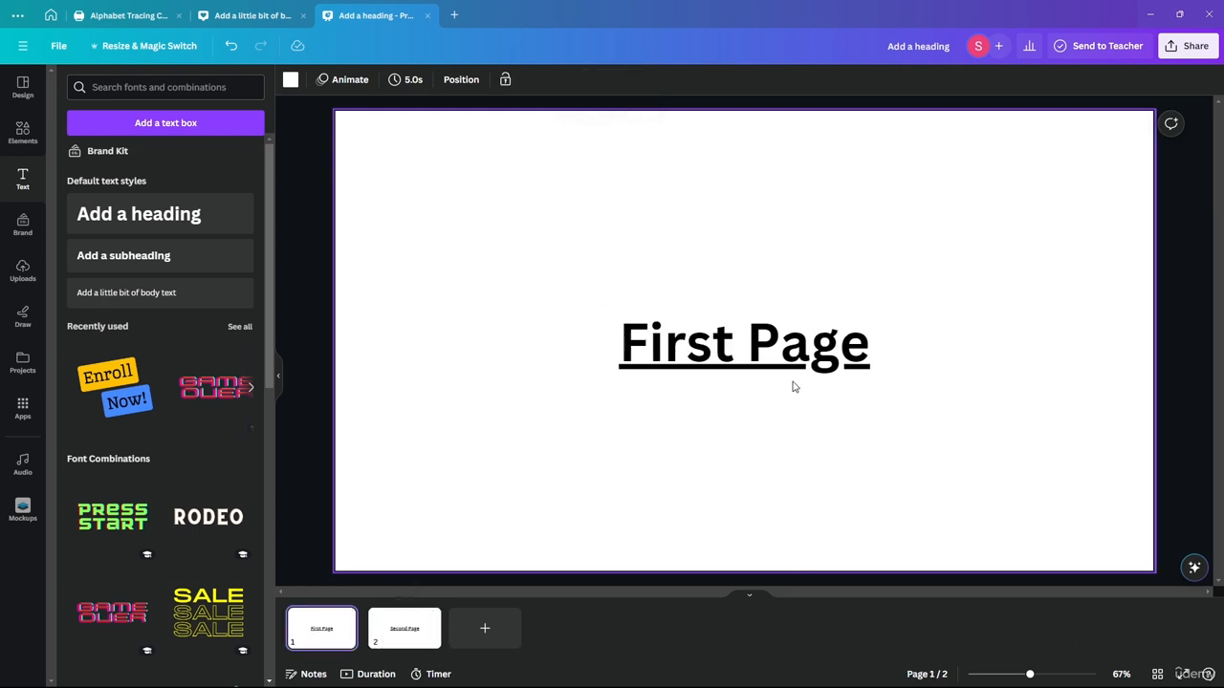
click(748, 334)
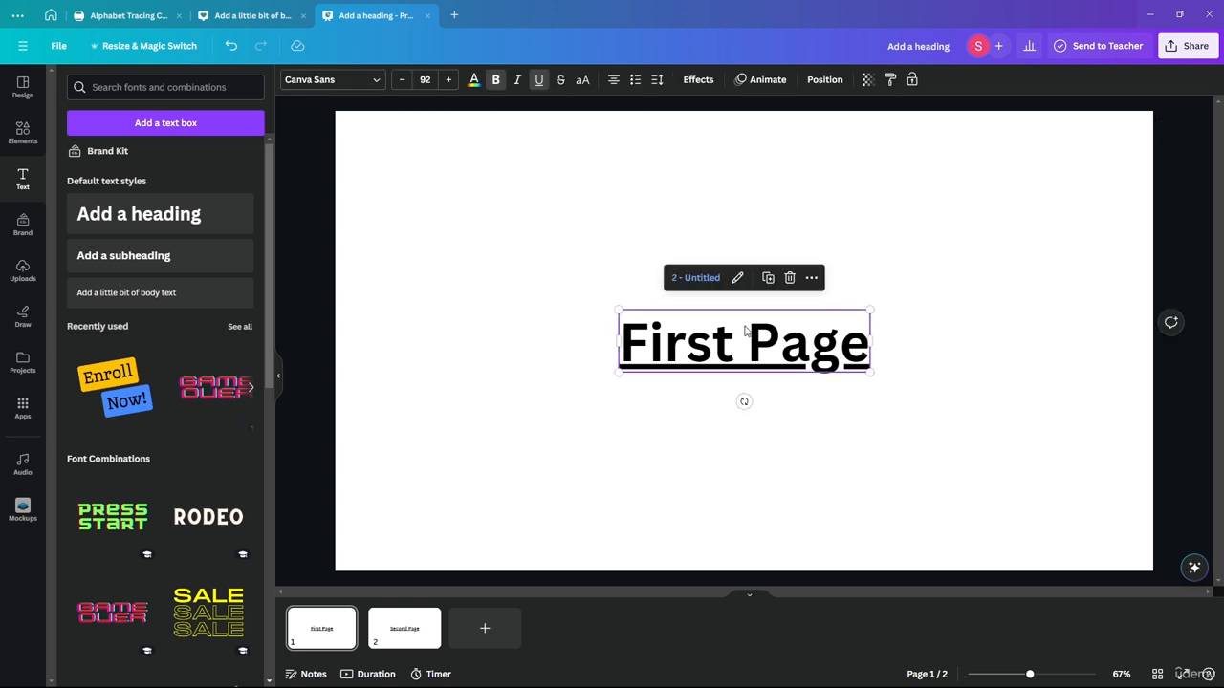
scroll(697, 278, down, 3)
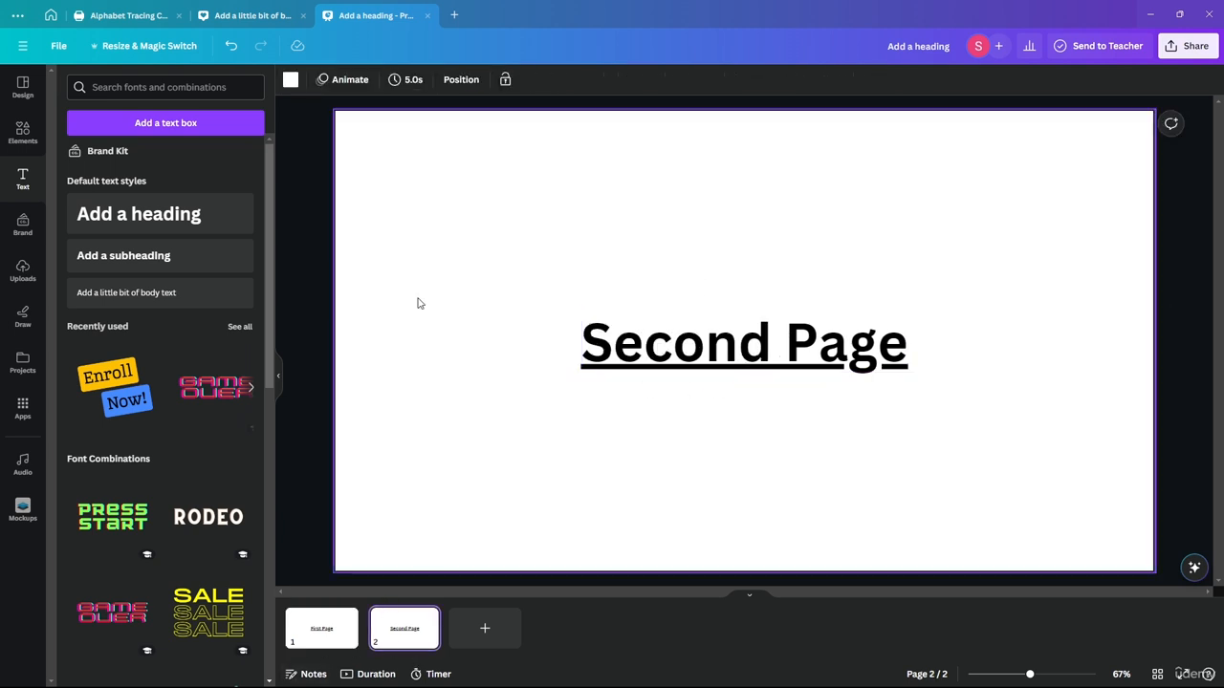
Step: Present the design full screen from page 1 and test the link on the "First Page" heading
click(320, 623)
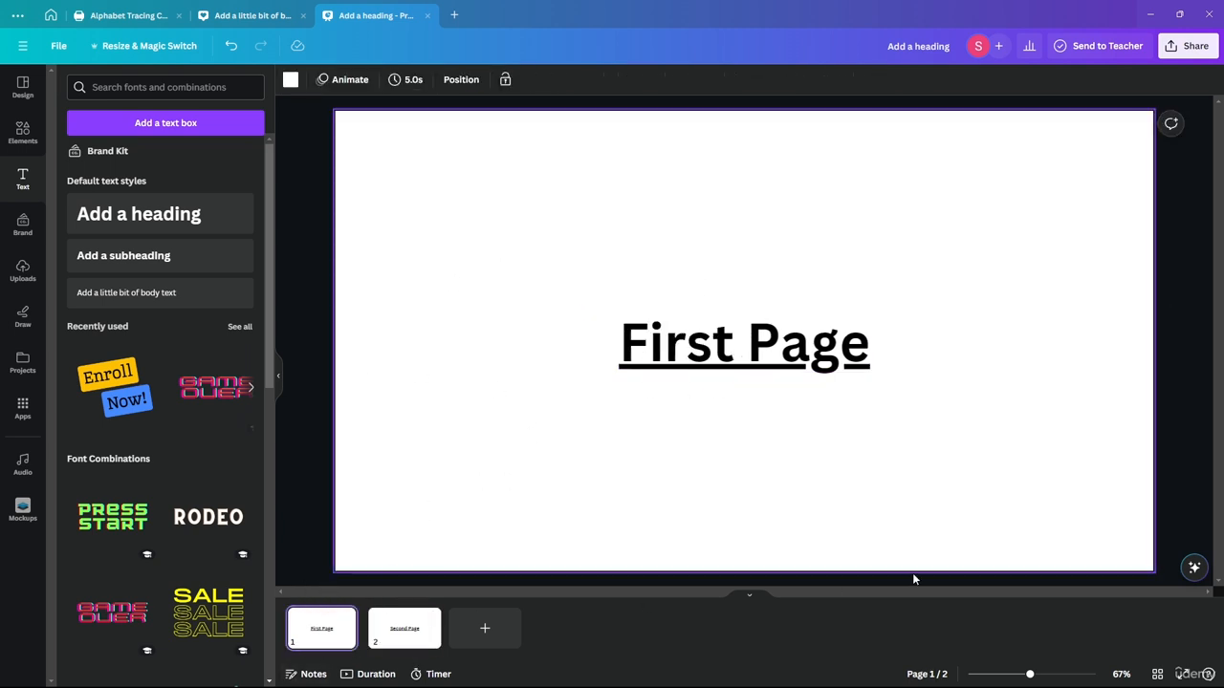
click(1182, 675)
click(676, 424)
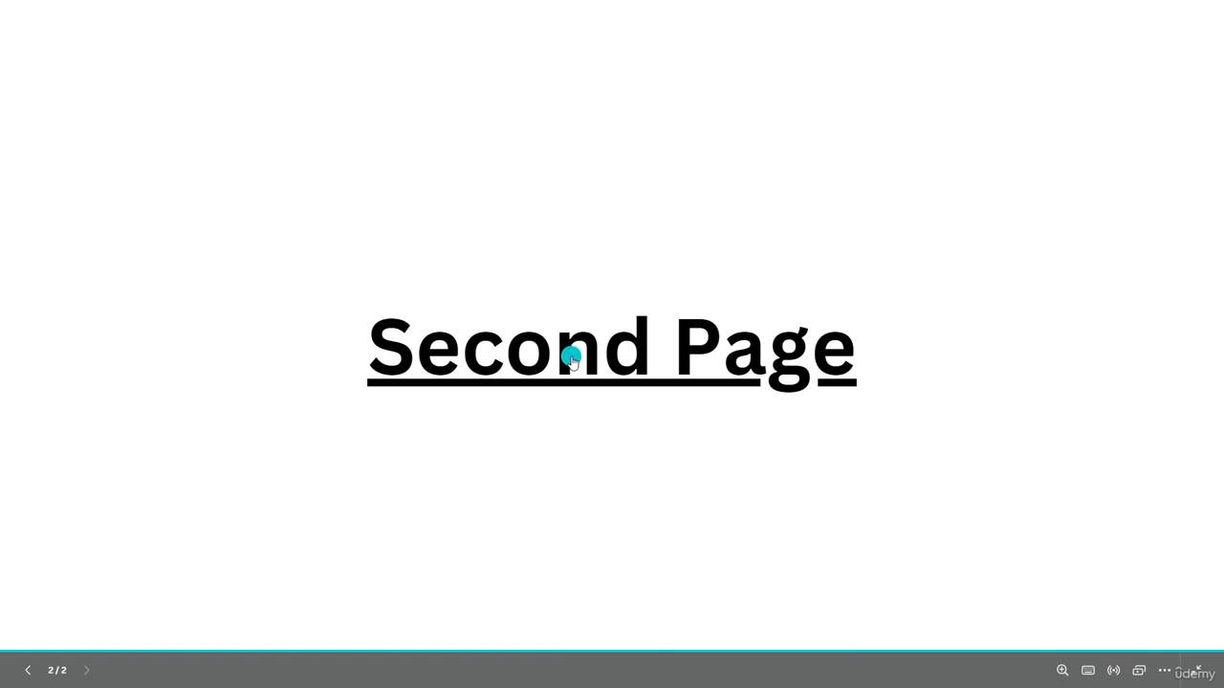
key(Escape)
drag(852, 19, 604, 106)
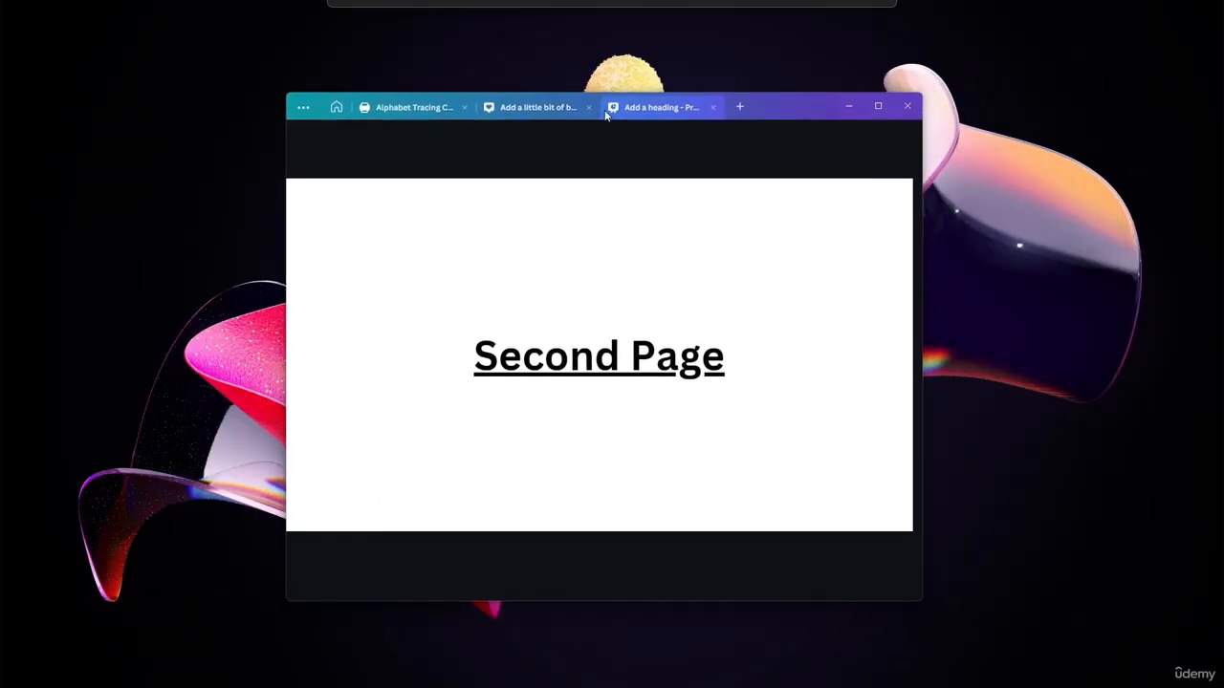
click(879, 105)
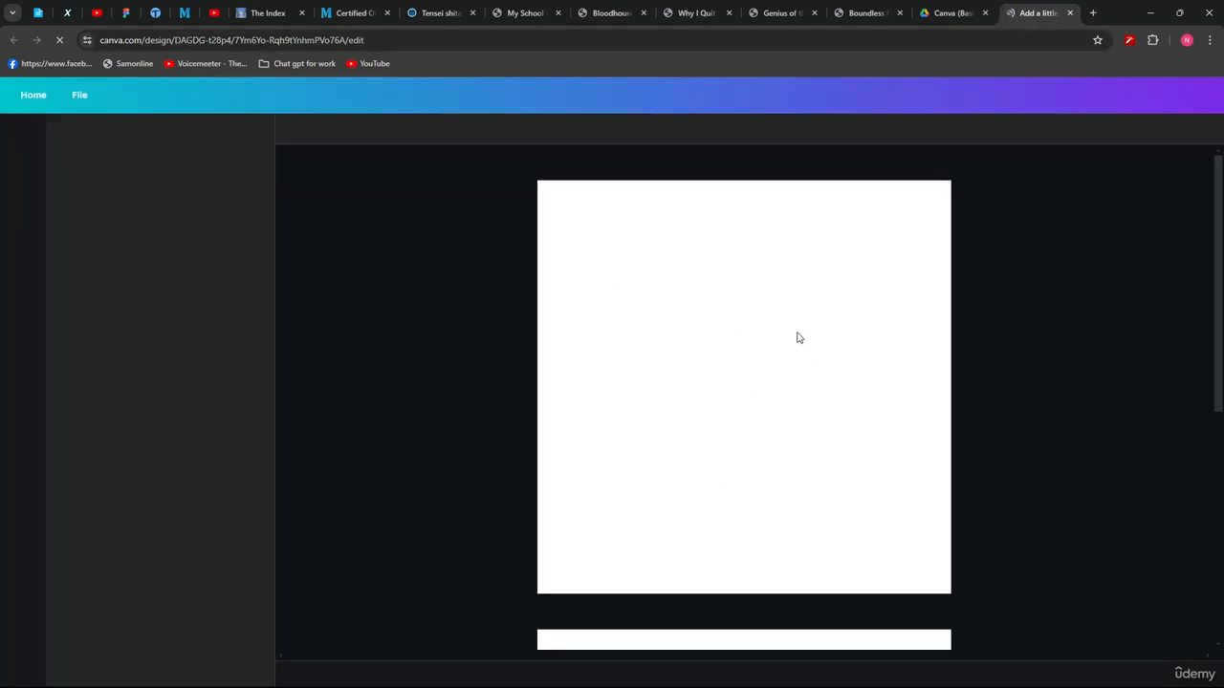
Step: Open the linked heart design from the browser in the Canva app, and return to the presentation's editor
scroll(983, 425, down, 5)
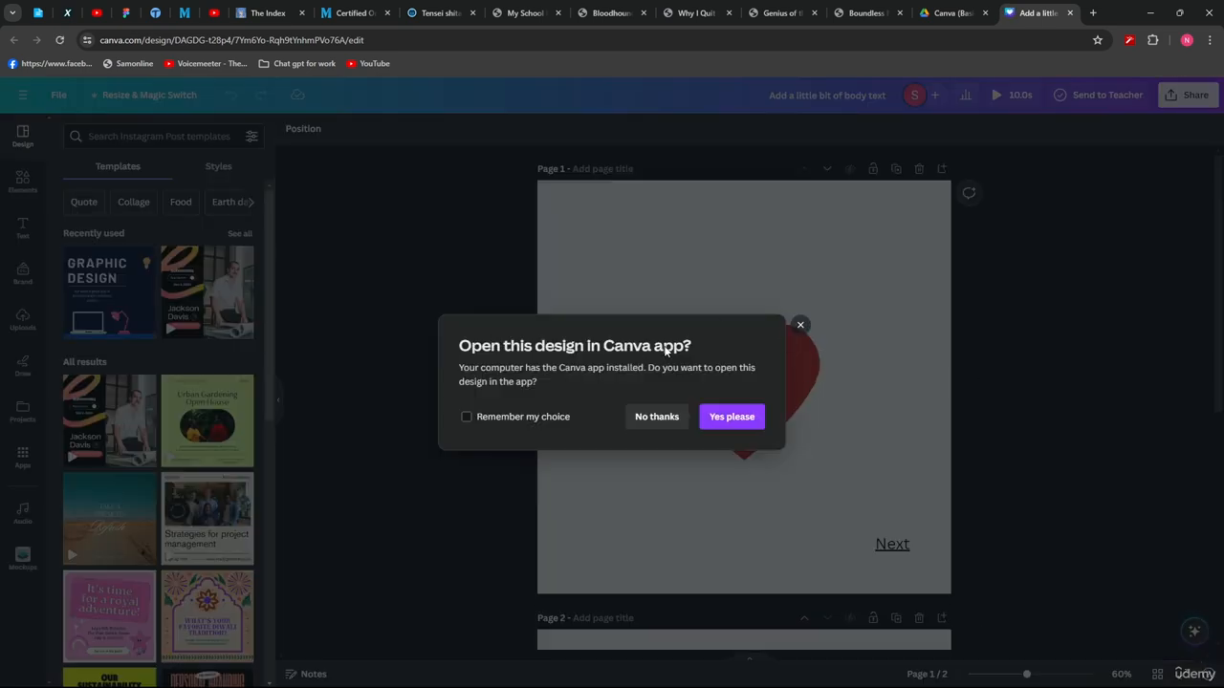
click(725, 417)
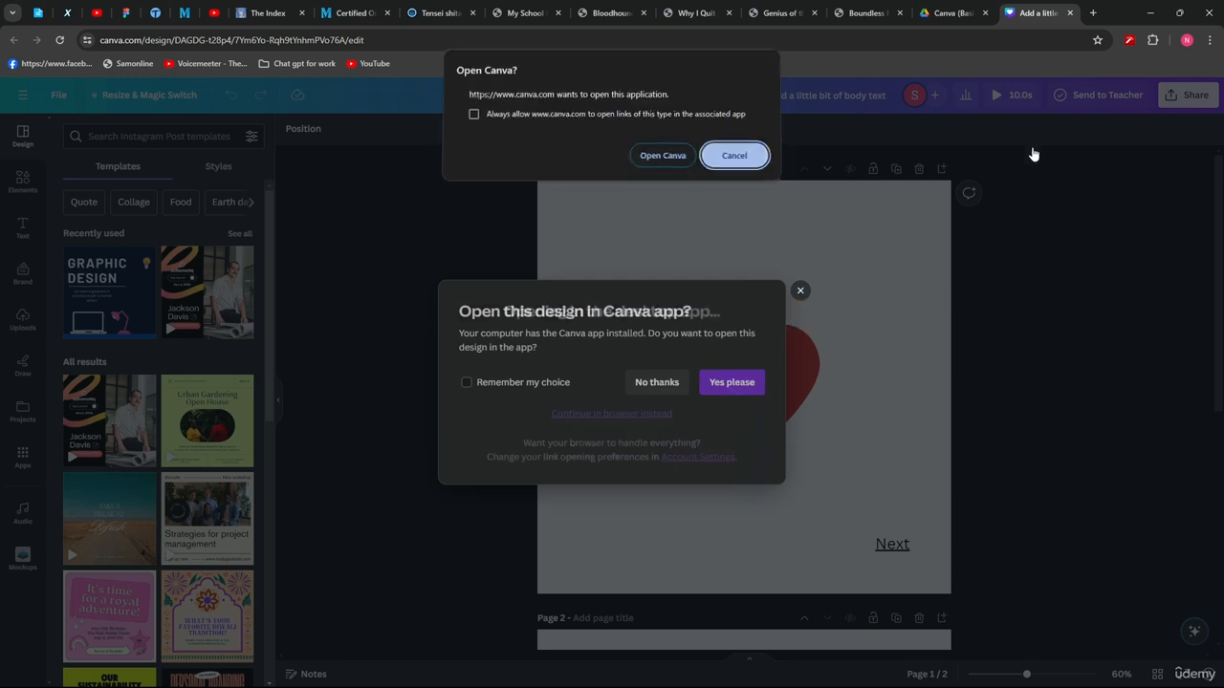
click(689, 159)
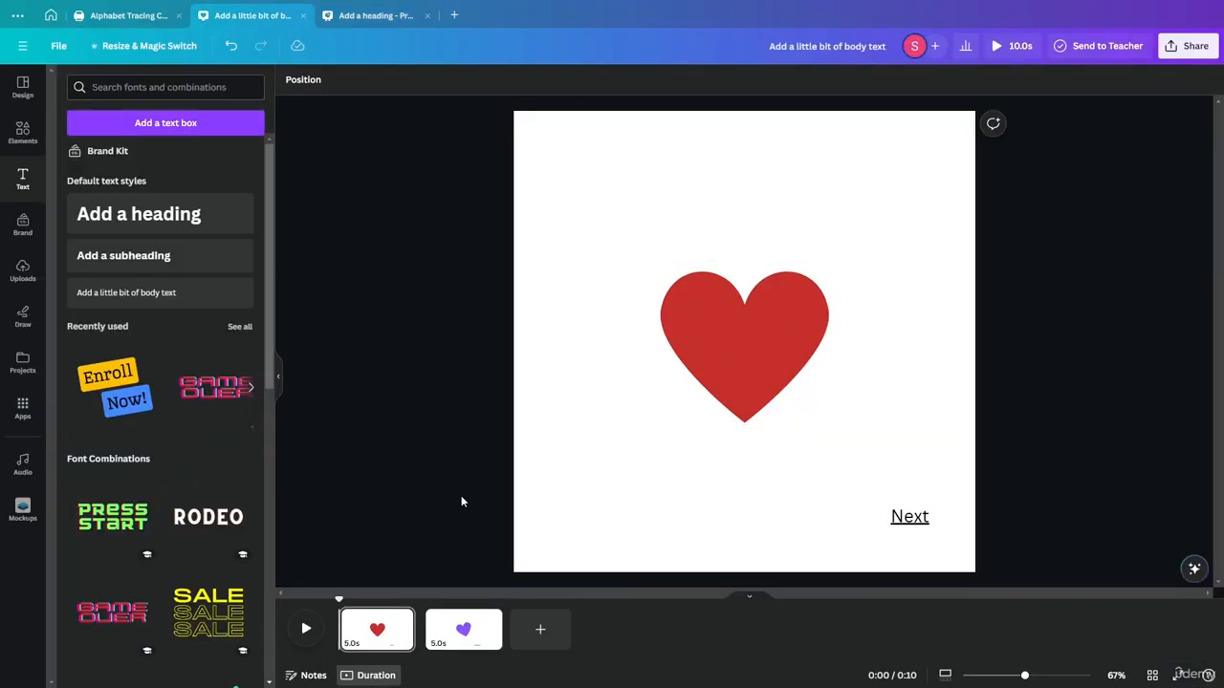
click(371, 24)
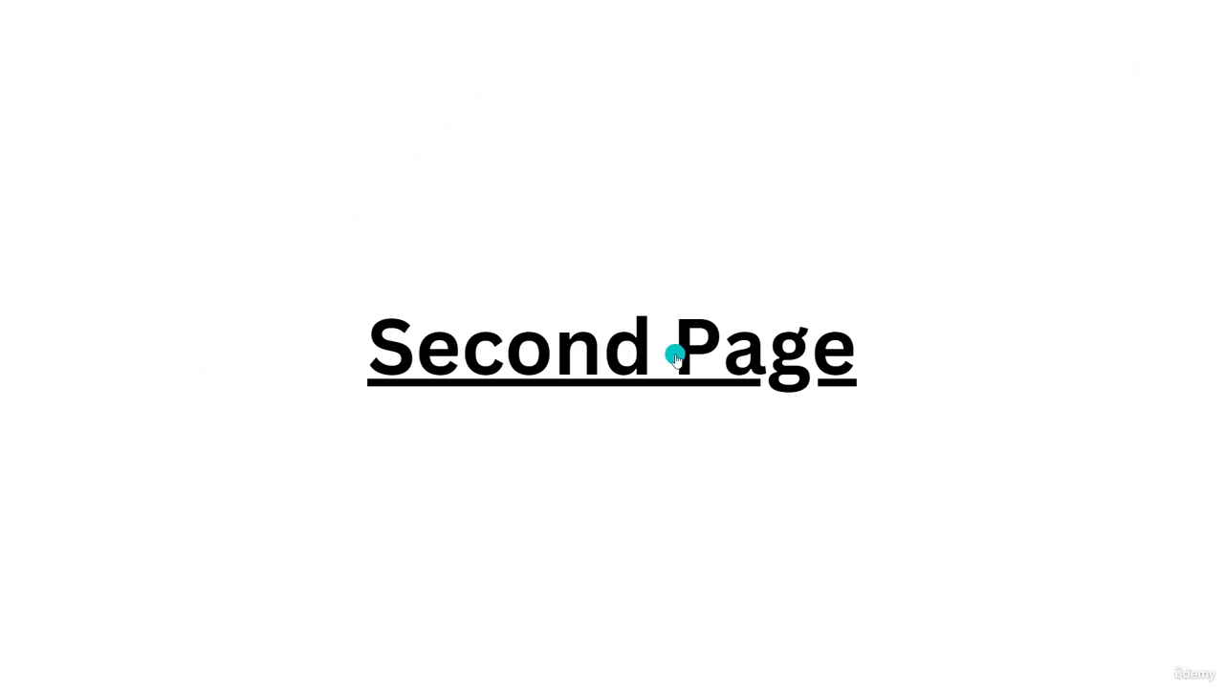
key(Escape)
Step: Follow the "Second Page" heading's link to the heart design, and switch between it and the presentation to compare them
click(662, 367)
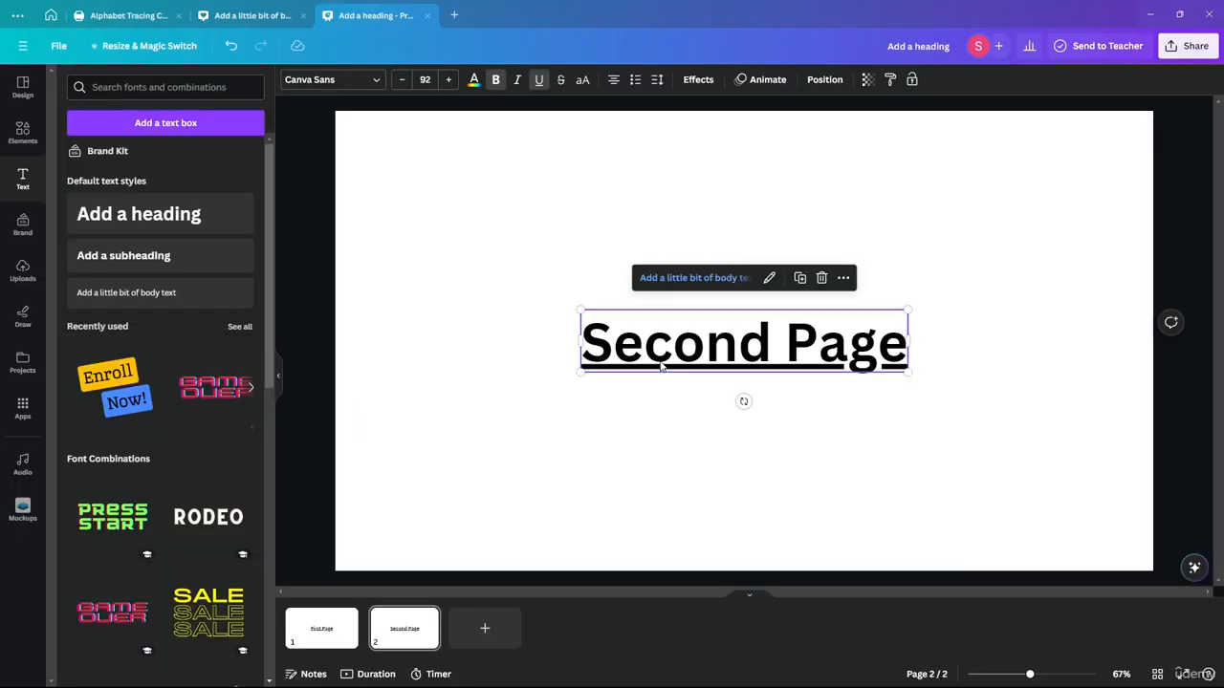
click(675, 278)
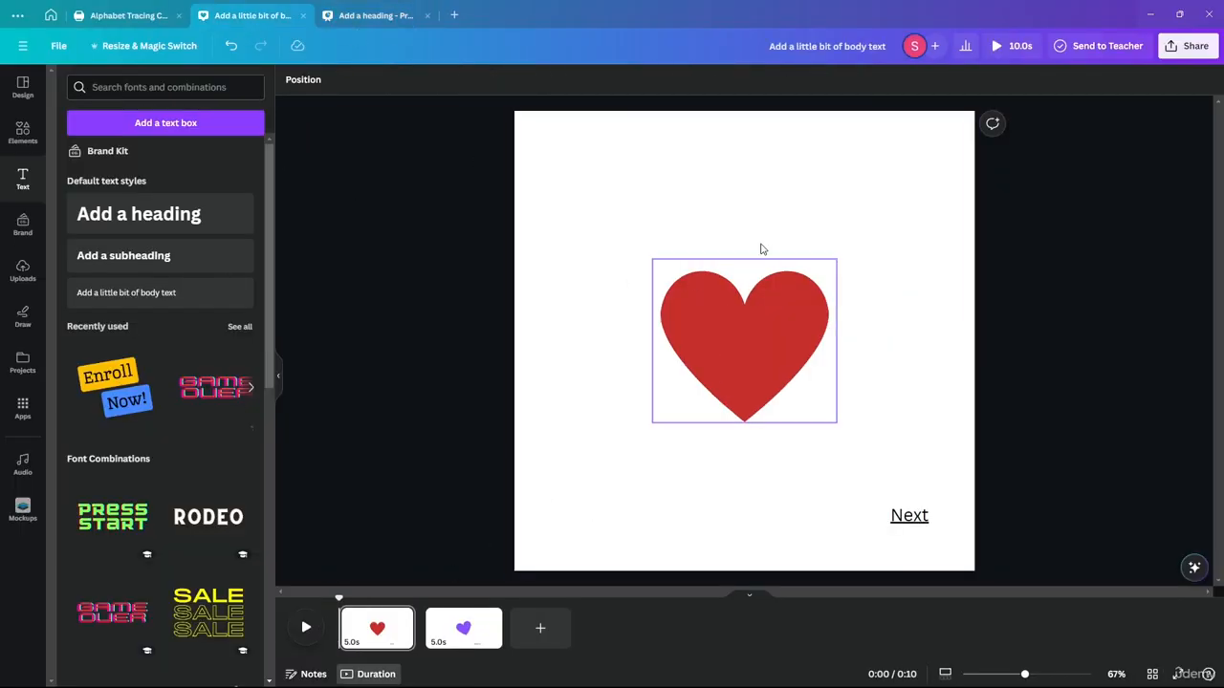
click(385, 26)
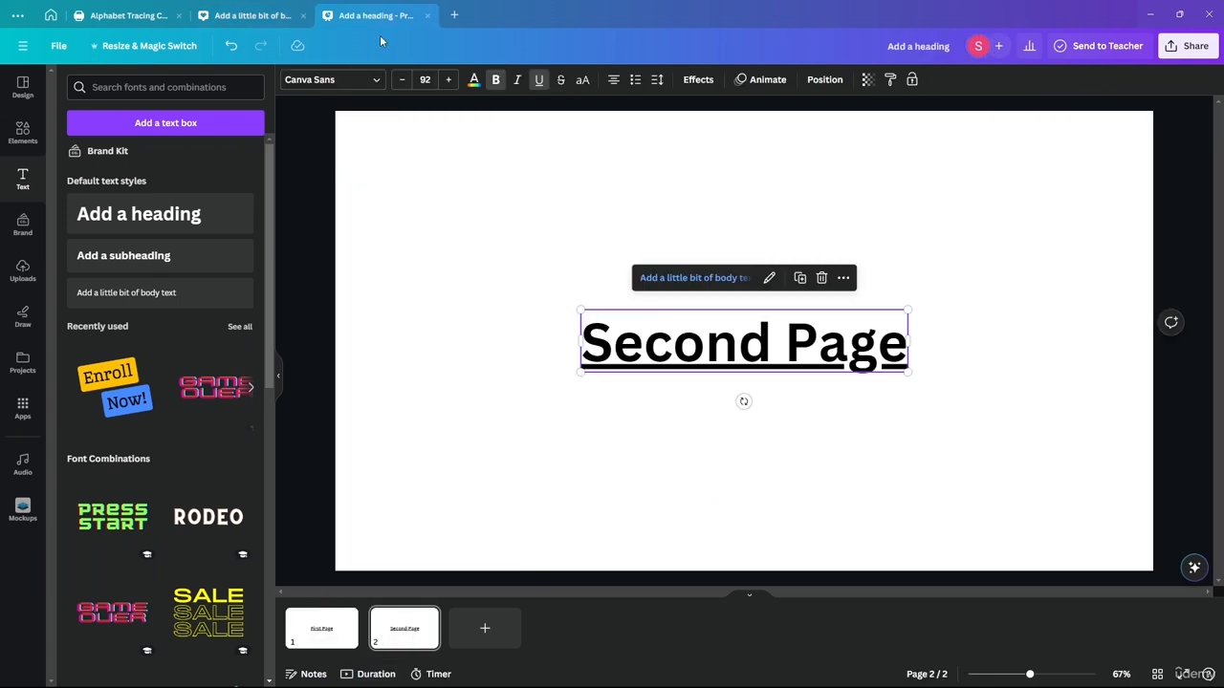
click(250, 17)
click(368, 16)
click(284, 19)
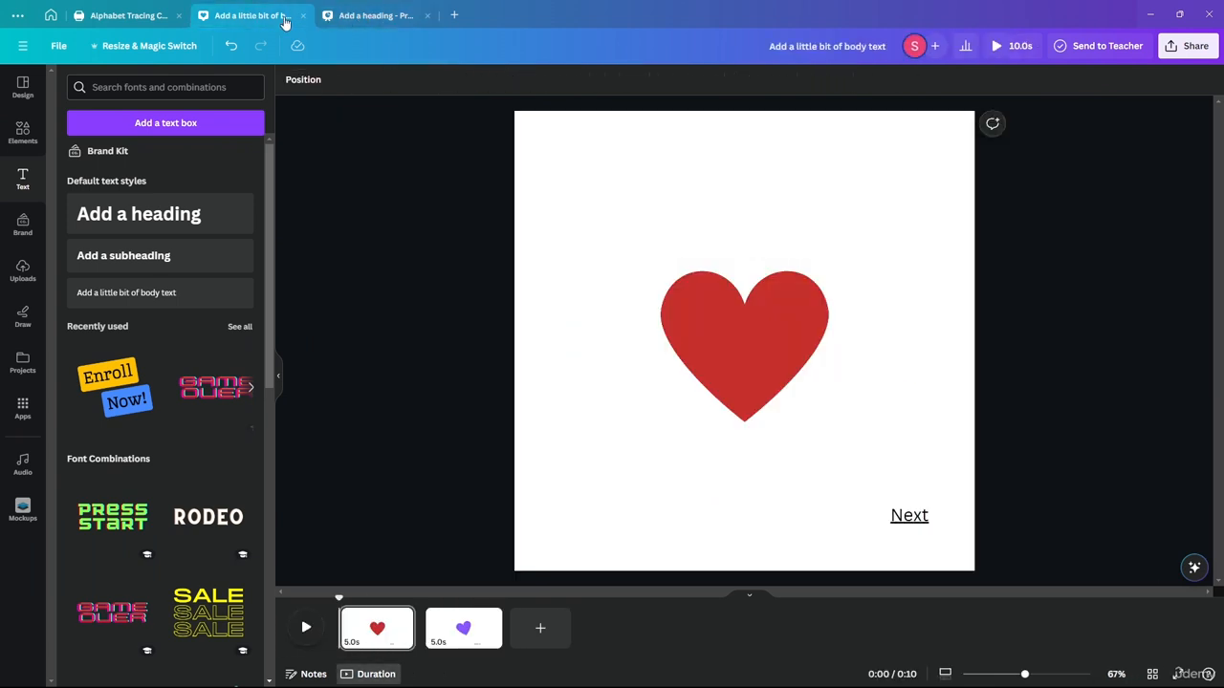
click(380, 21)
Step: Edit the "First Page" heading's link and reapply "2 - Untitled" as its target
click(323, 631)
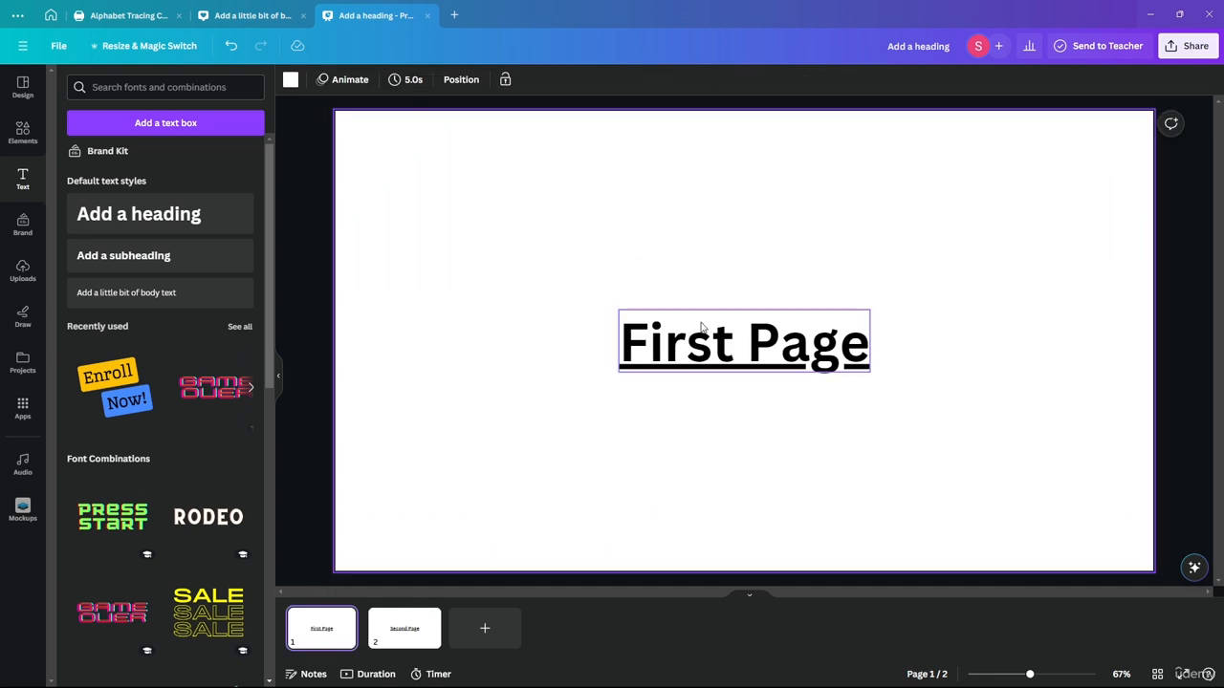
click(708, 340)
click(739, 280)
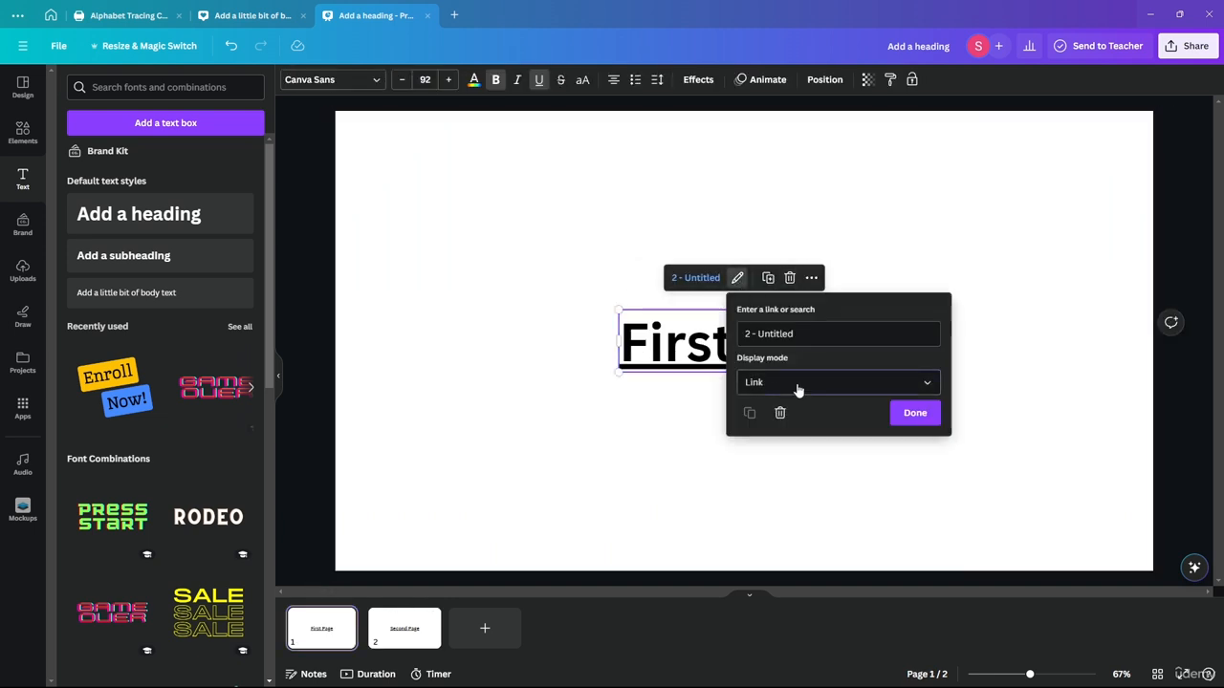
click(798, 382)
click(799, 330)
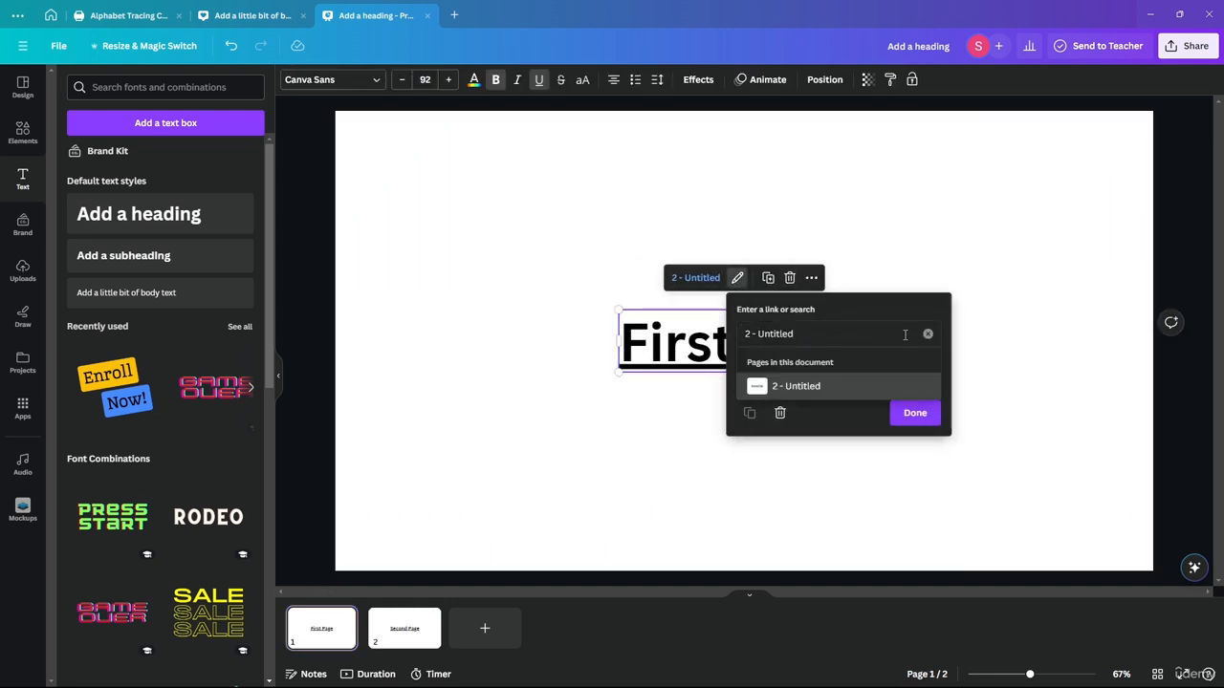
click(822, 388)
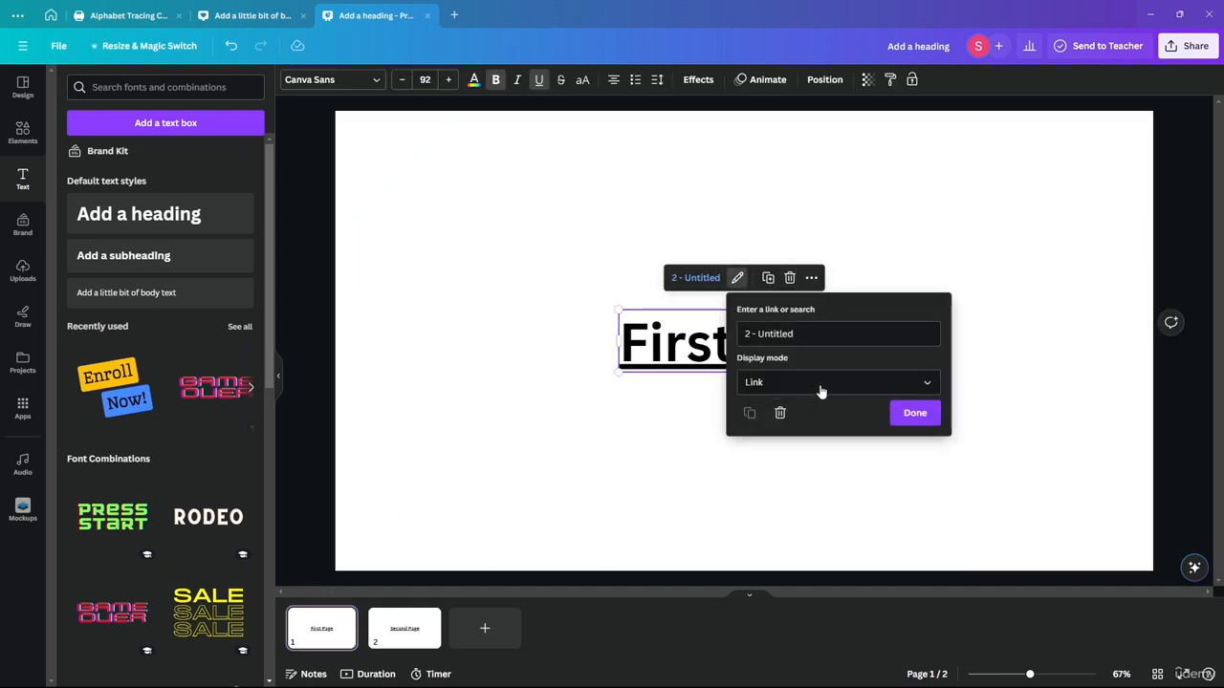
click(913, 412)
Step: Change the "Second Page" heading's link target to page 1 of this document, "1 - Untitled"
click(404, 628)
click(707, 344)
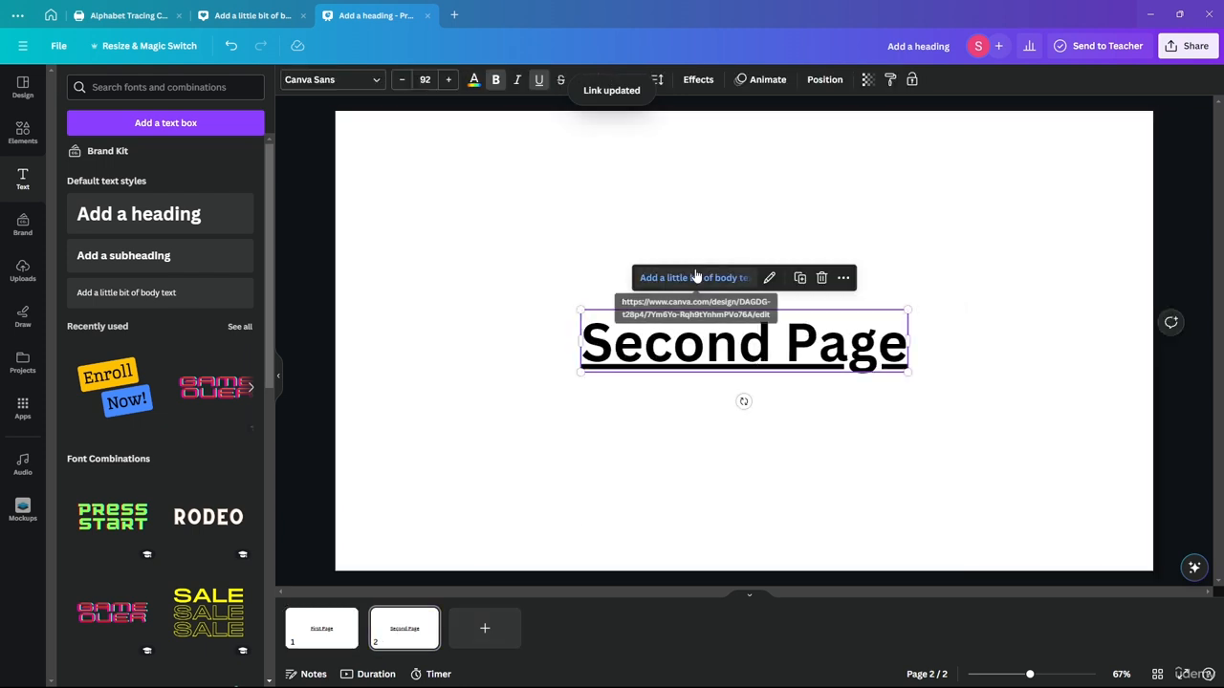
click(769, 277)
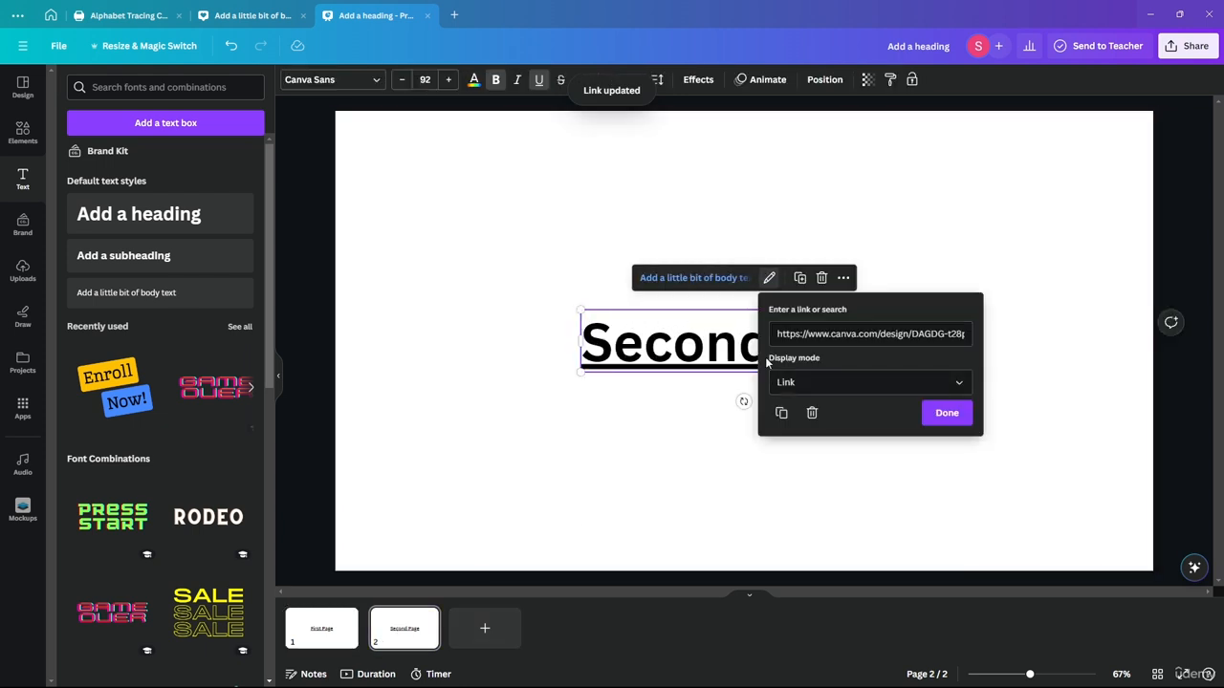
triple_click(922, 337)
key(BackSpace)
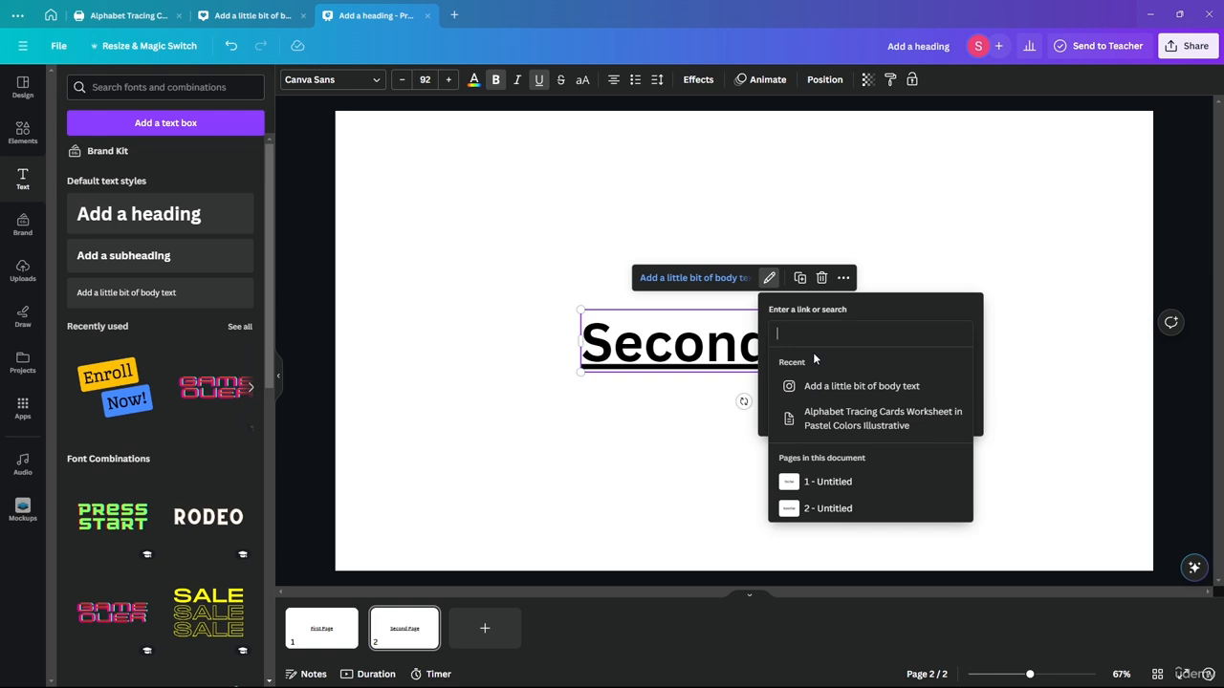
click(847, 481)
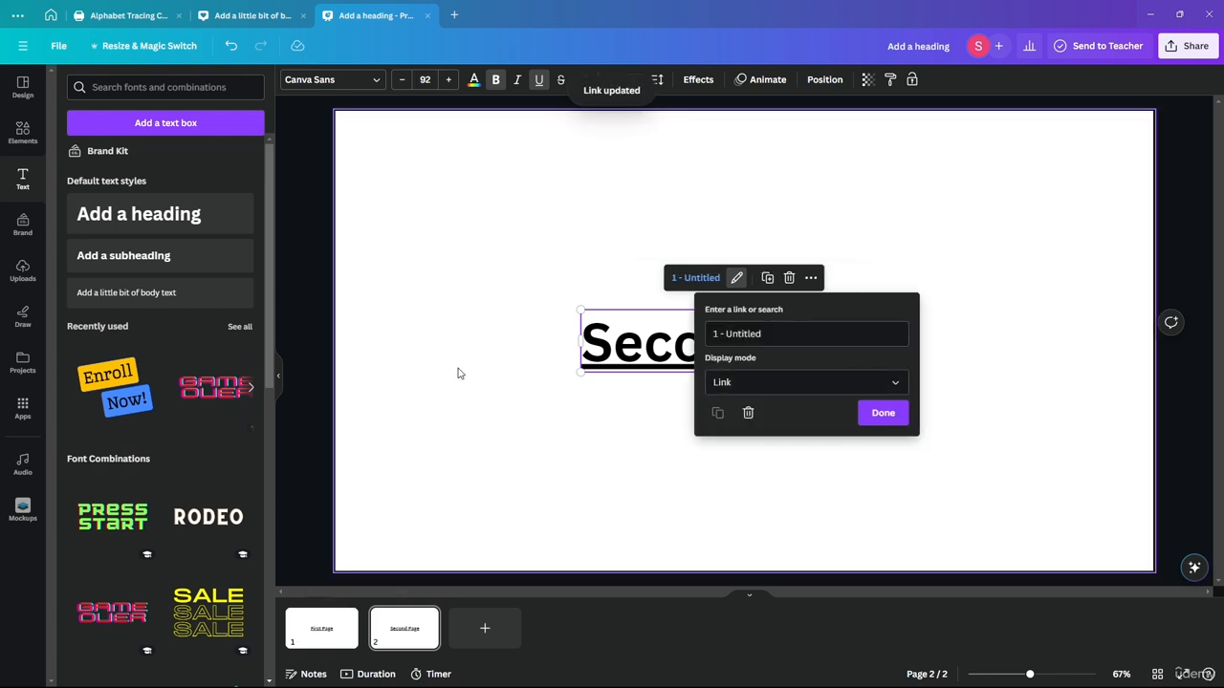
Step: Confirm the "Second Page" heading's link and start presenting full screen from page 1
click(887, 422)
click(321, 623)
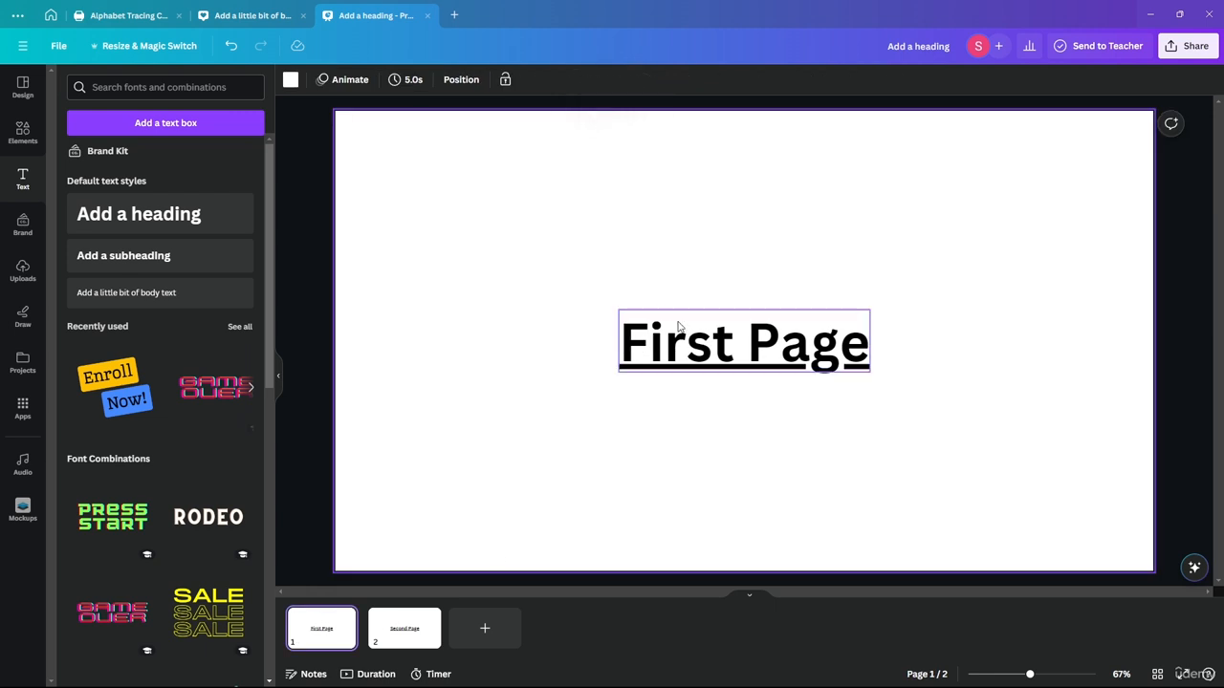
click(678, 327)
click(1169, 389)
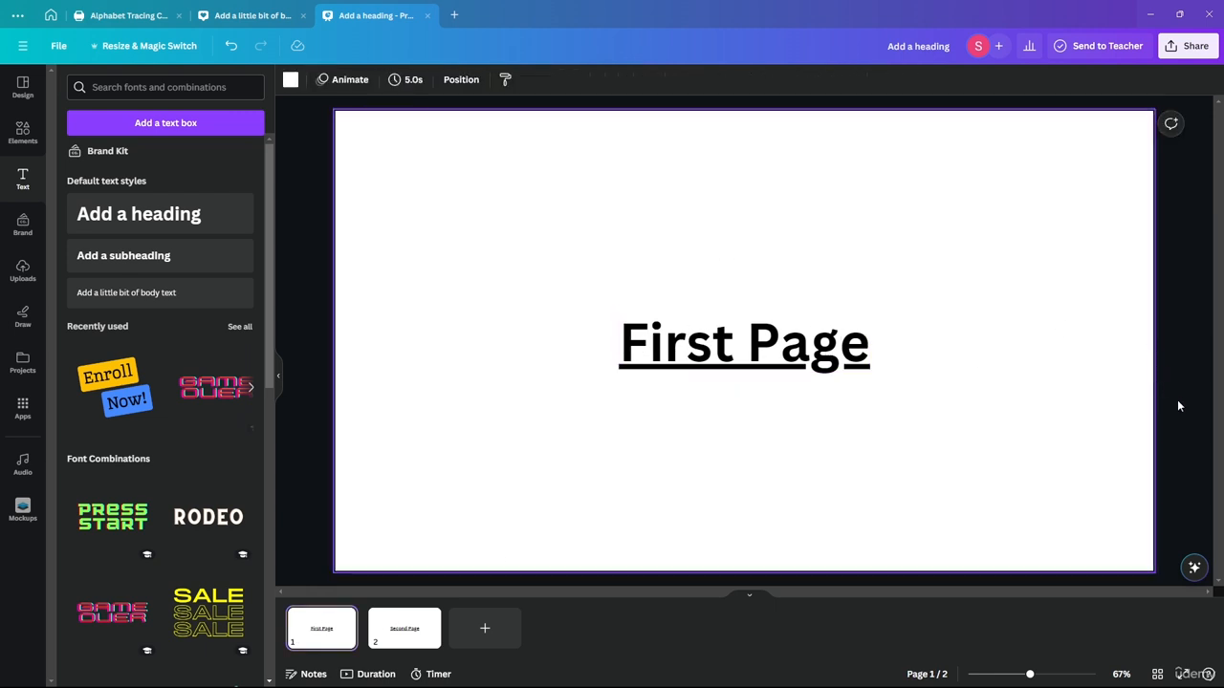
click(1178, 404)
click(1183, 673)
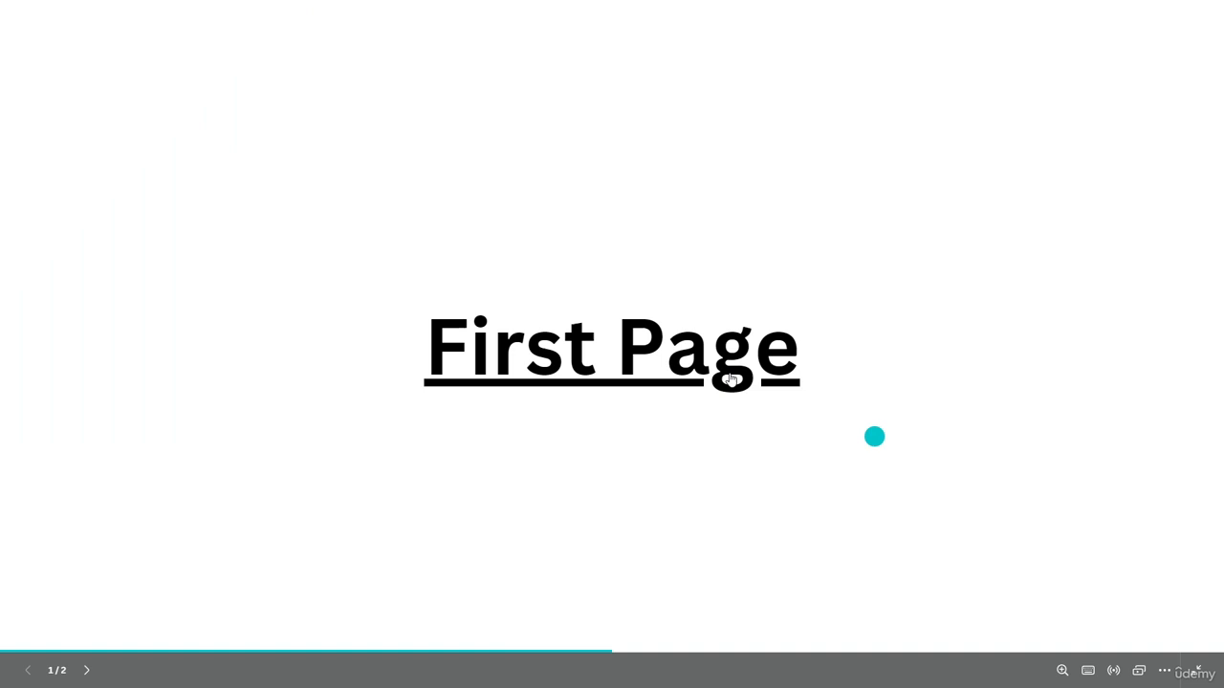
Step: Test the "First Page" and "Second Page" heading links by following them back and forth, and exit the full-screen presentation
click(669, 350)
click(478, 352)
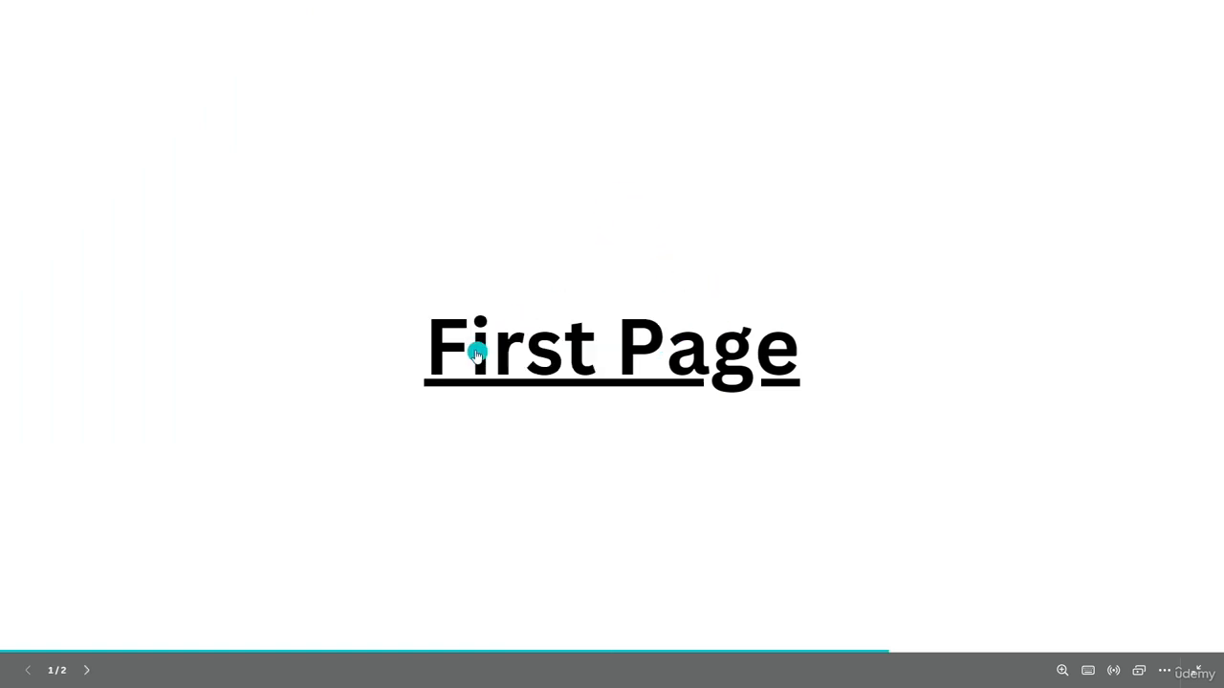
click(597, 354)
click(579, 364)
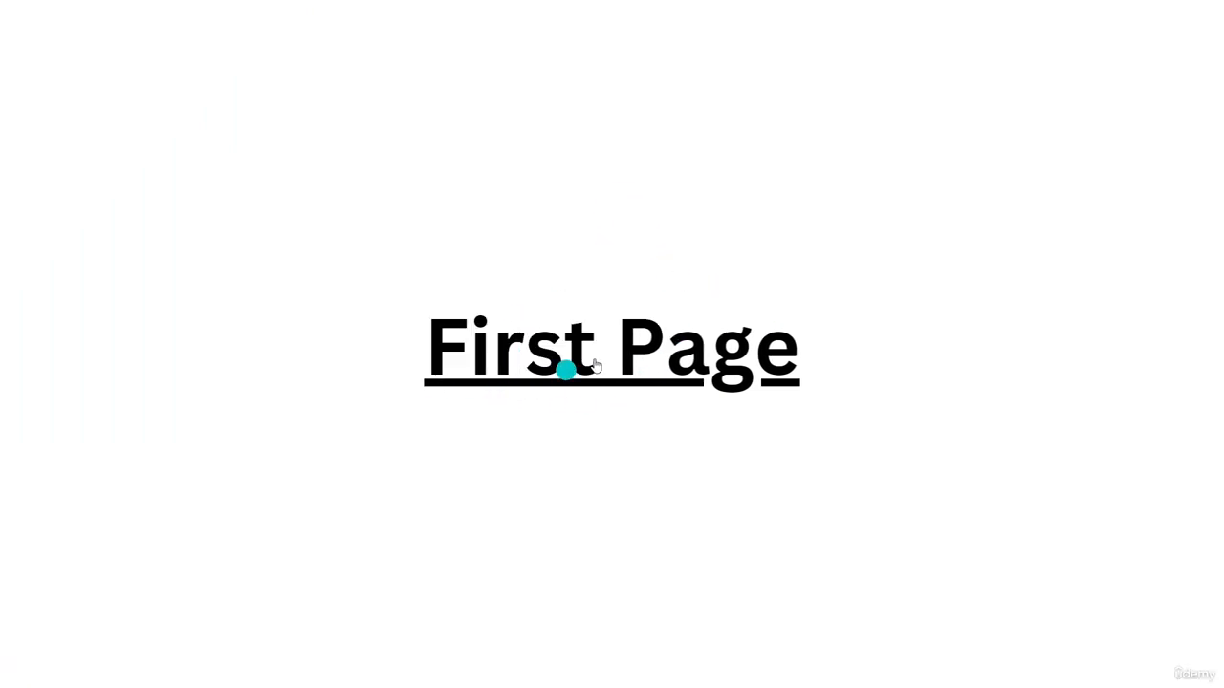
click(612, 360)
click(608, 363)
click(612, 359)
click(608, 363)
click(606, 362)
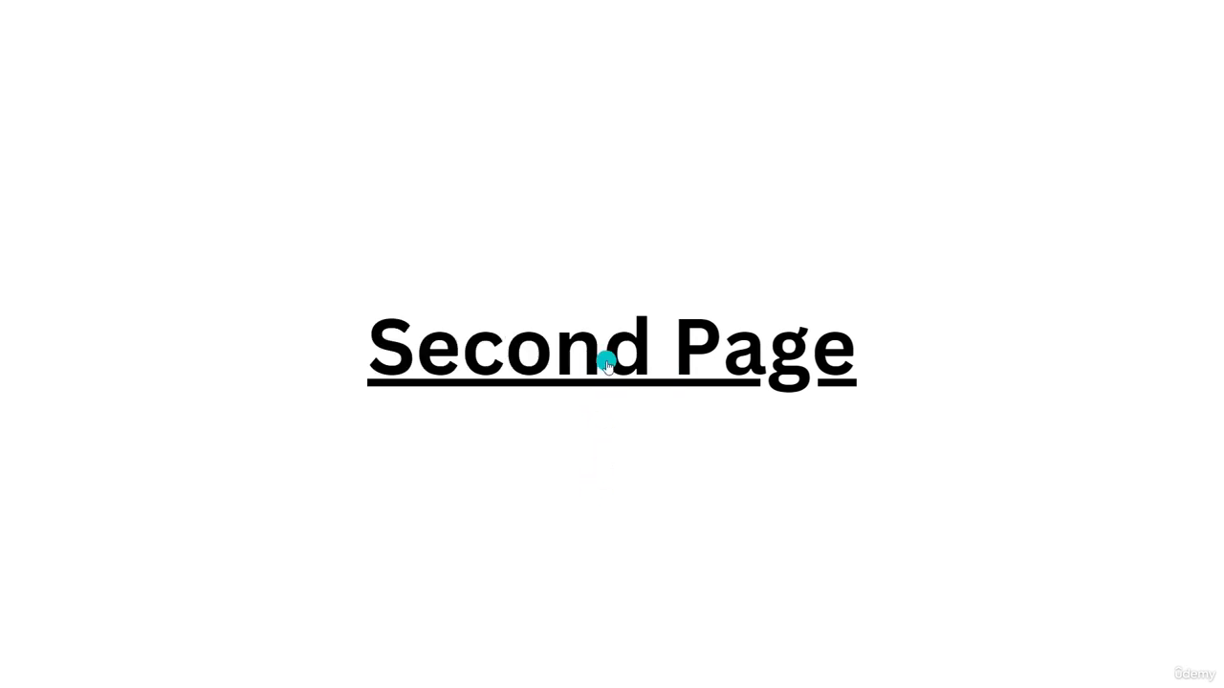
click(605, 359)
key(Escape)
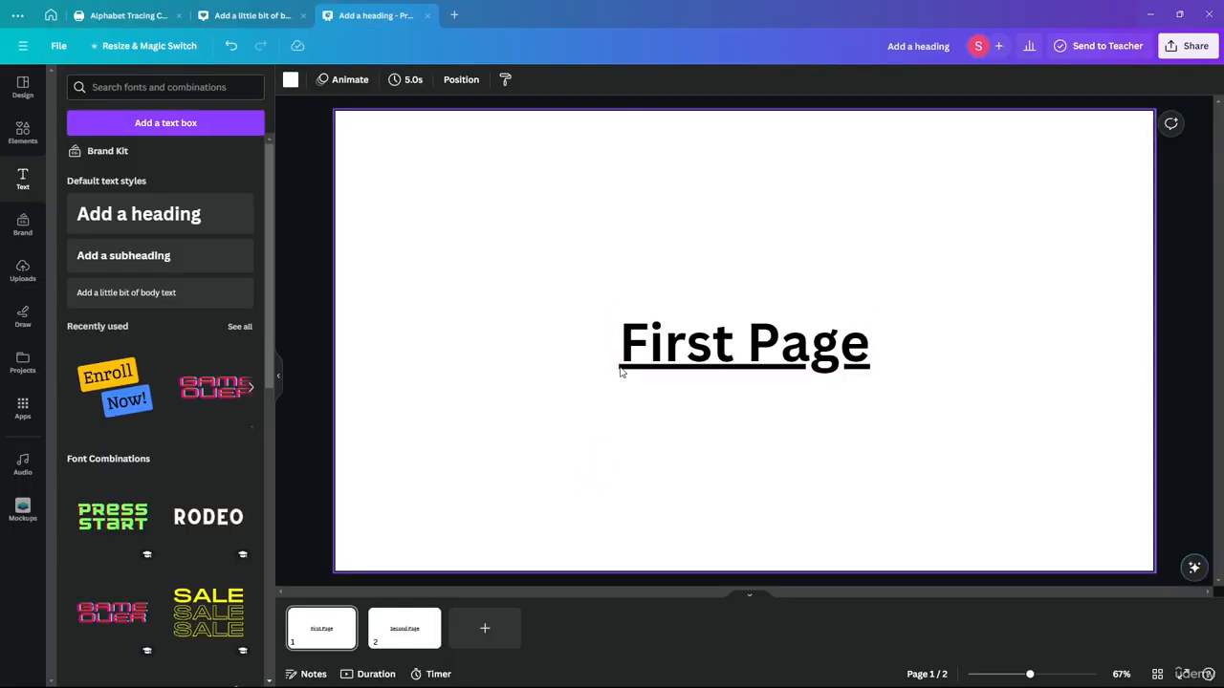
Step: Apply the Pop text animation to the "First Page" heading
click(626, 368)
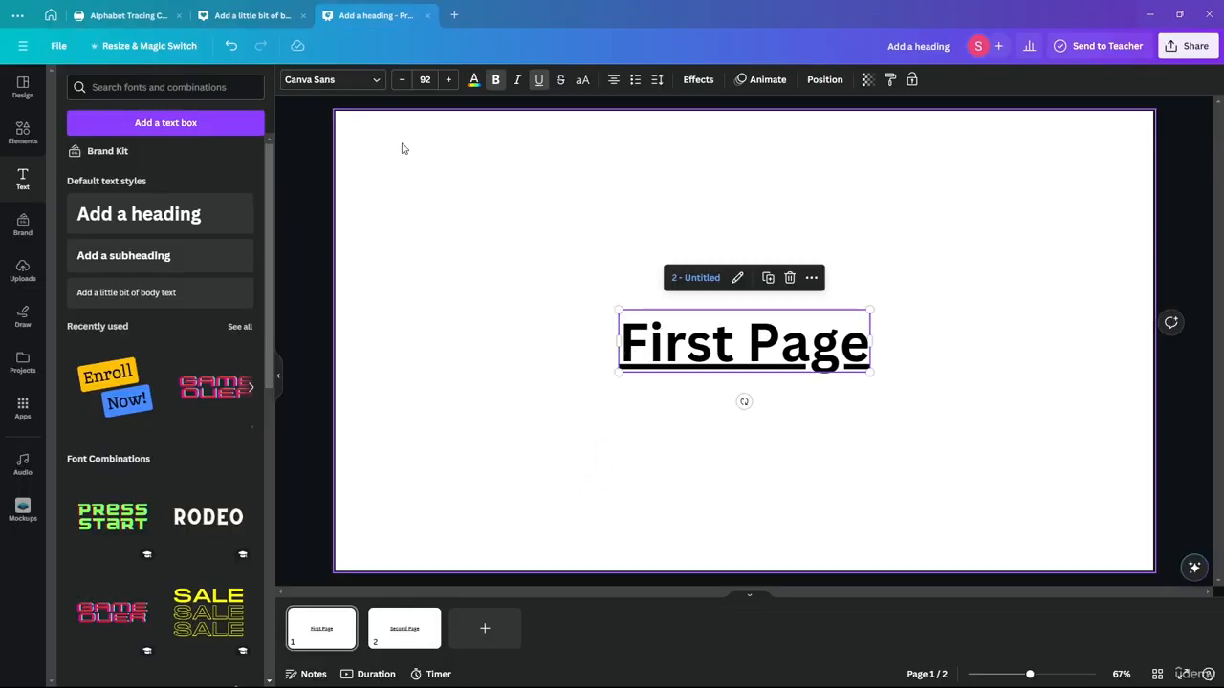
click(765, 79)
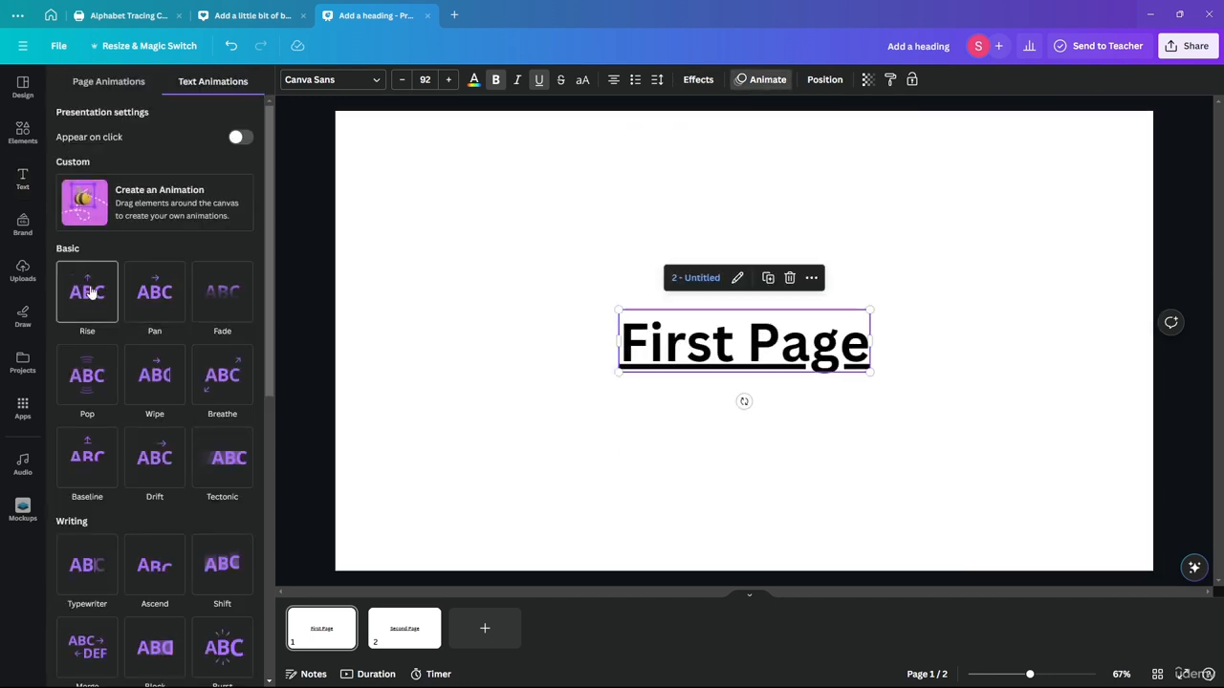
click(87, 382)
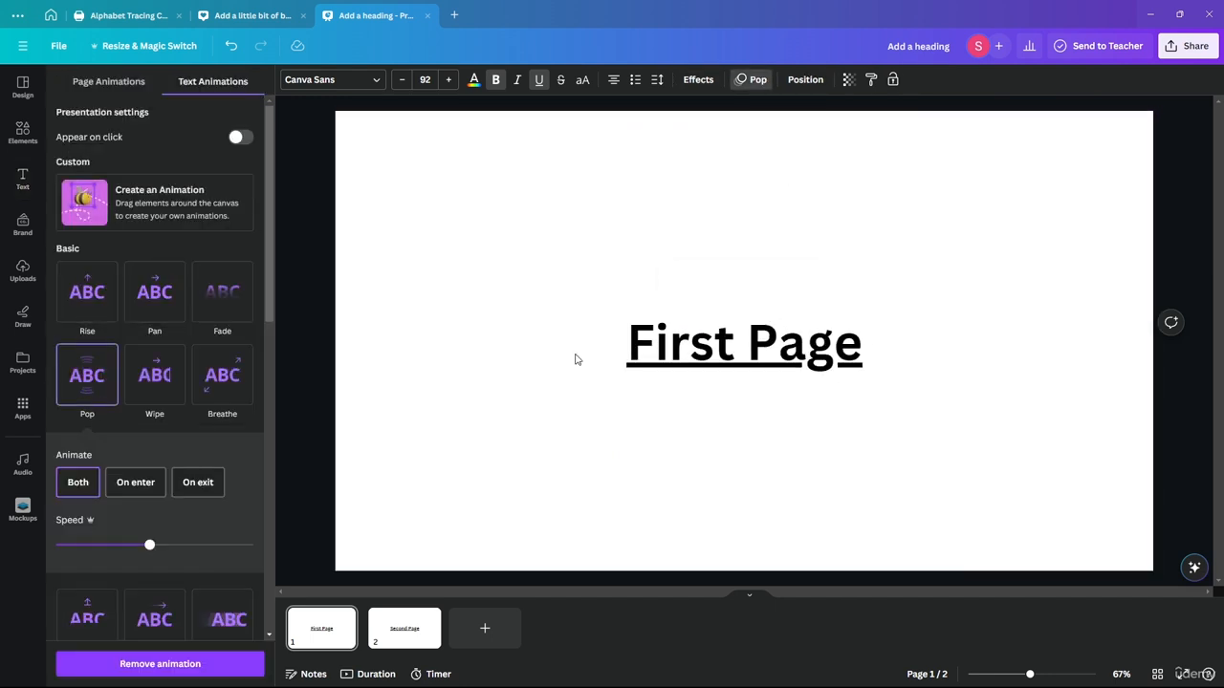
Step: Apply the Pop text animation to the "Second Page" heading on page 2, animating on enter
click(404, 628)
click(885, 343)
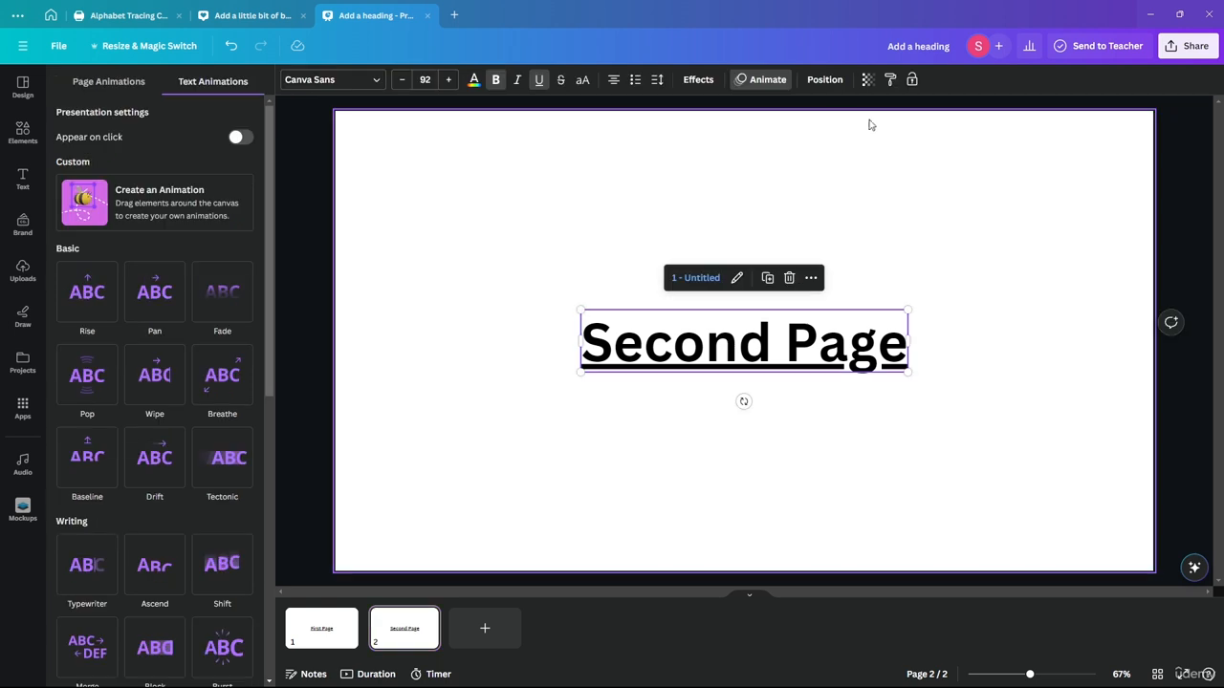
click(87, 376)
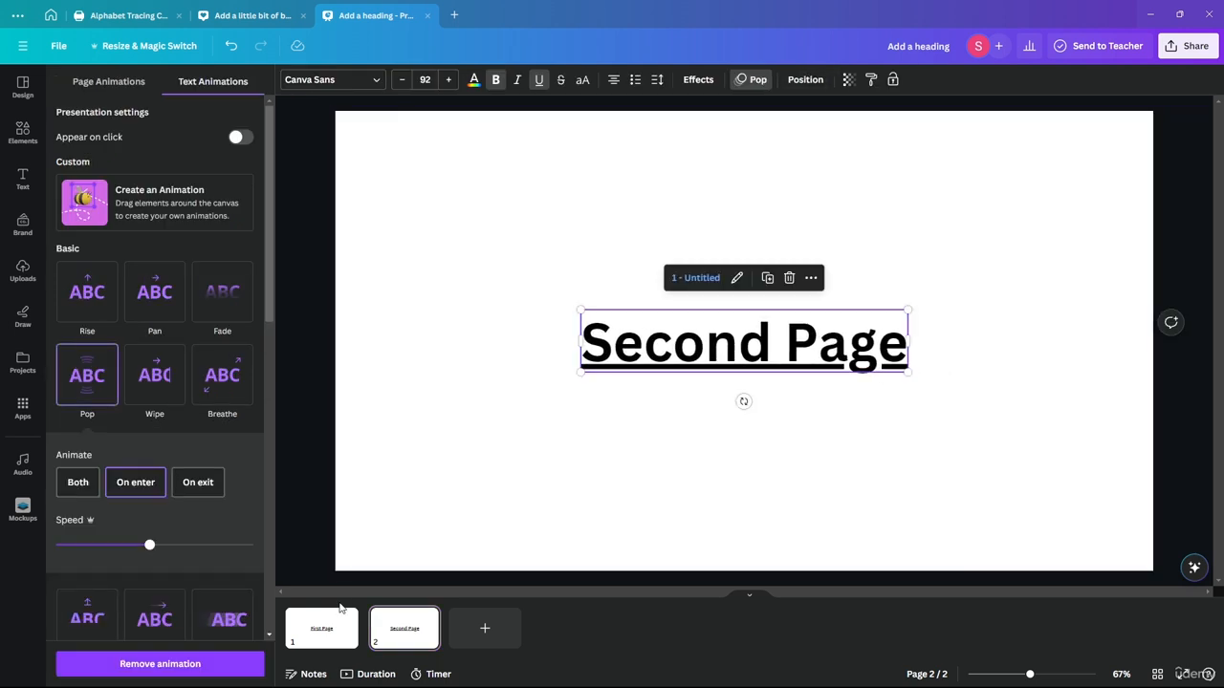
Step: Present from page 1 and follow the heading links repeatedly to preview the Pop animations, and exit the full-screen presentation
click(329, 636)
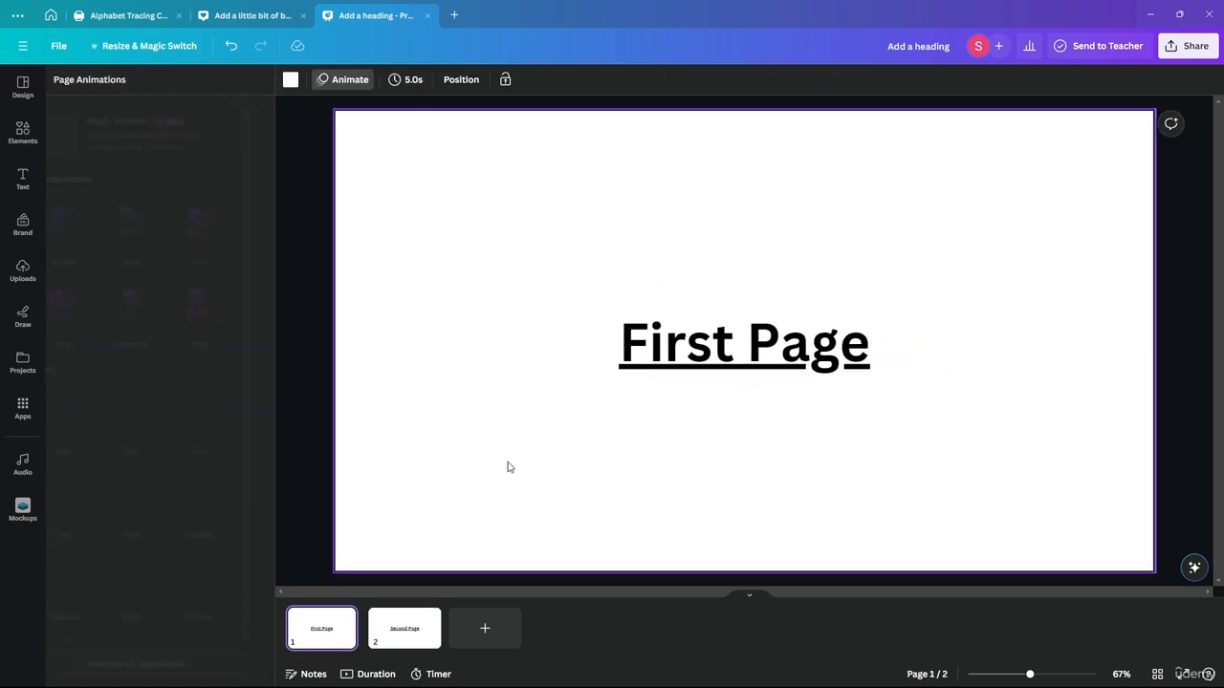
click(1191, 669)
click(595, 349)
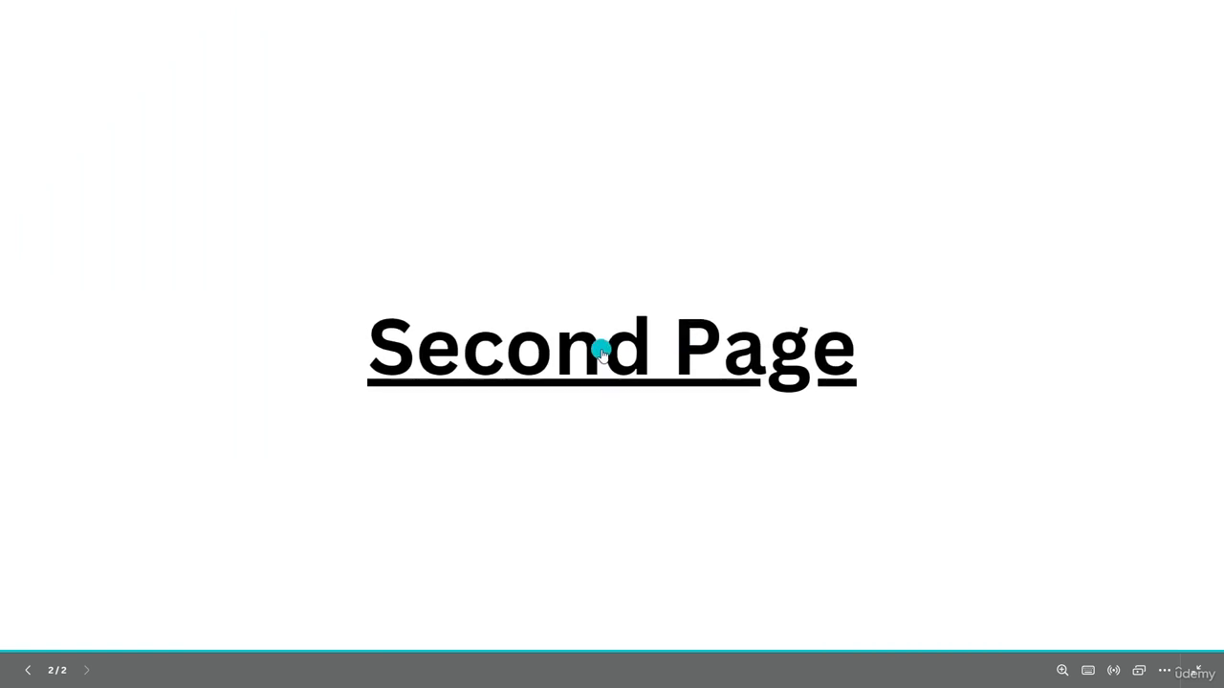
click(601, 352)
click(600, 351)
click(602, 353)
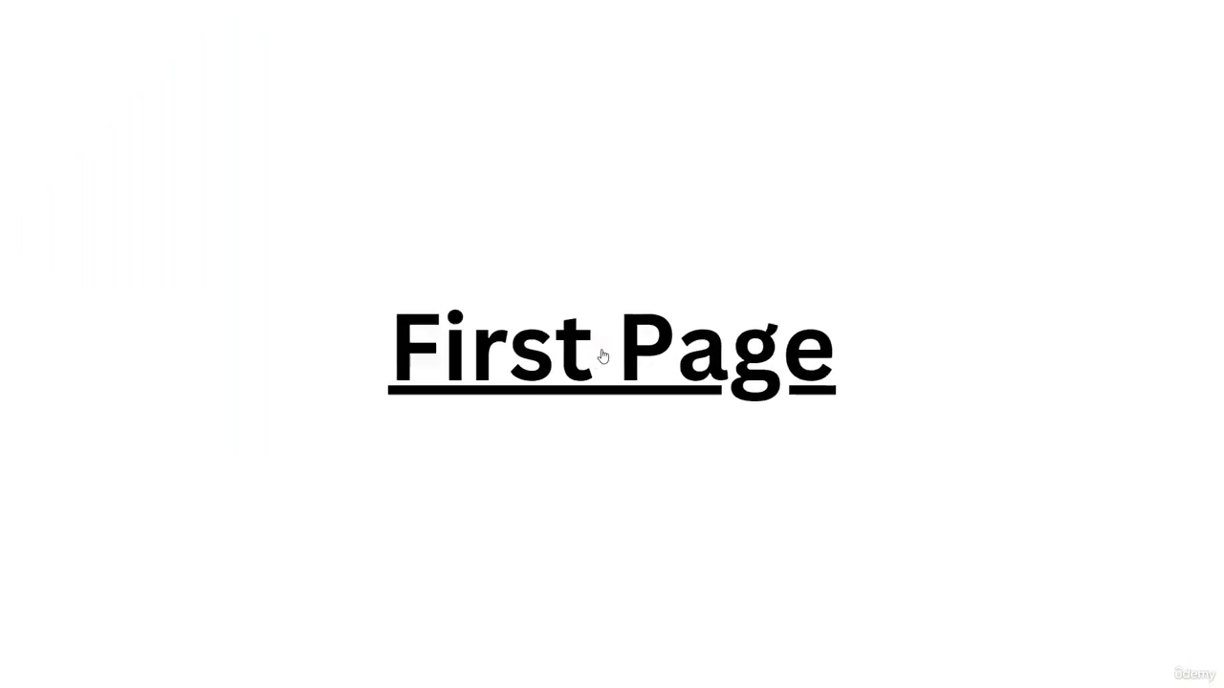
click(601, 355)
click(598, 354)
click(581, 352)
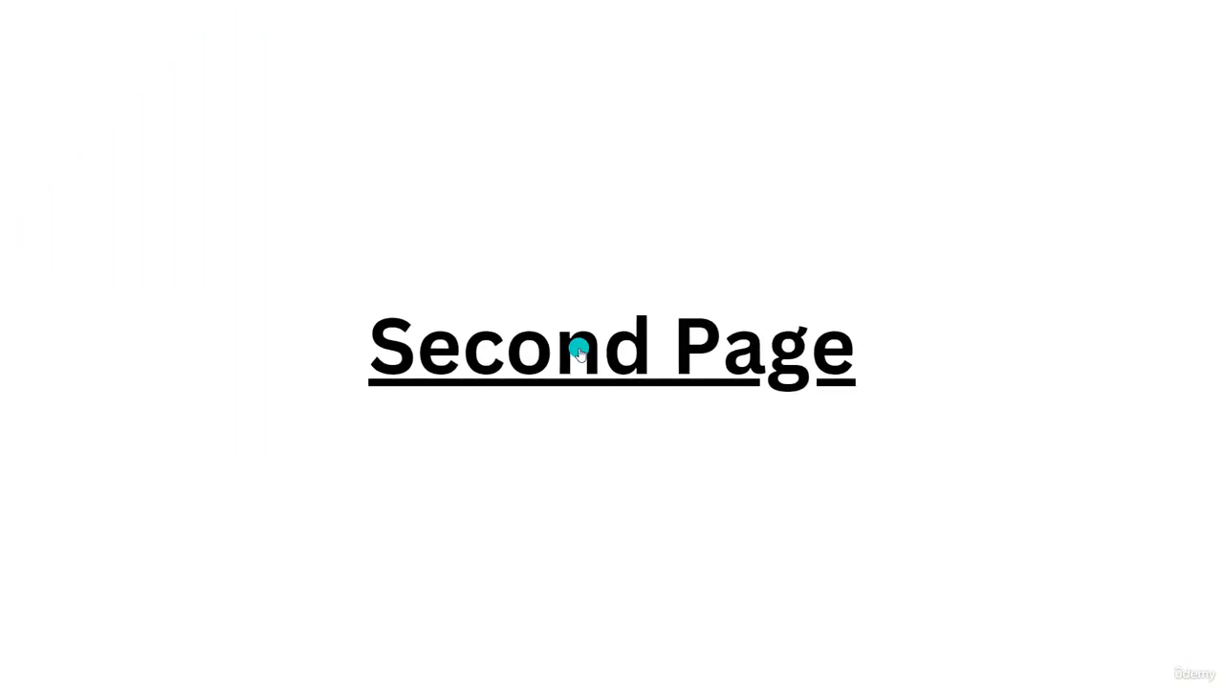
click(581, 352)
click(579, 349)
click(580, 353)
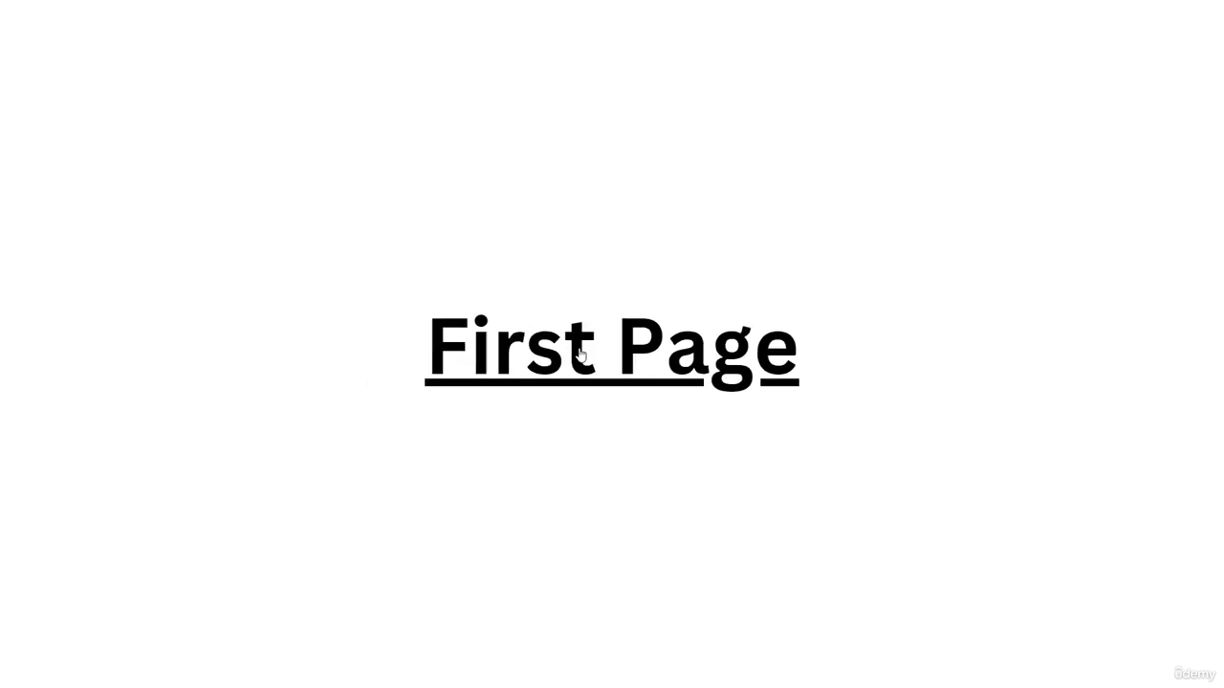
key(Escape)
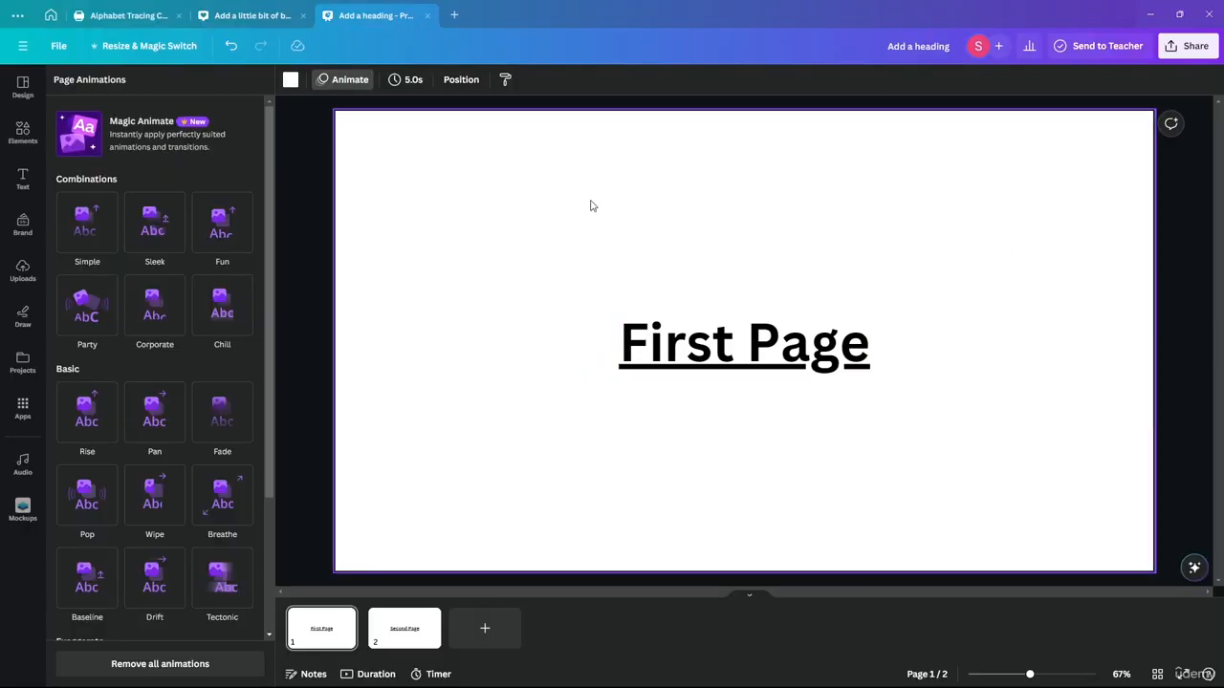
Step: Add a square shape to the lower-left area of page 1, beneath the "First Page" heading
click(23, 88)
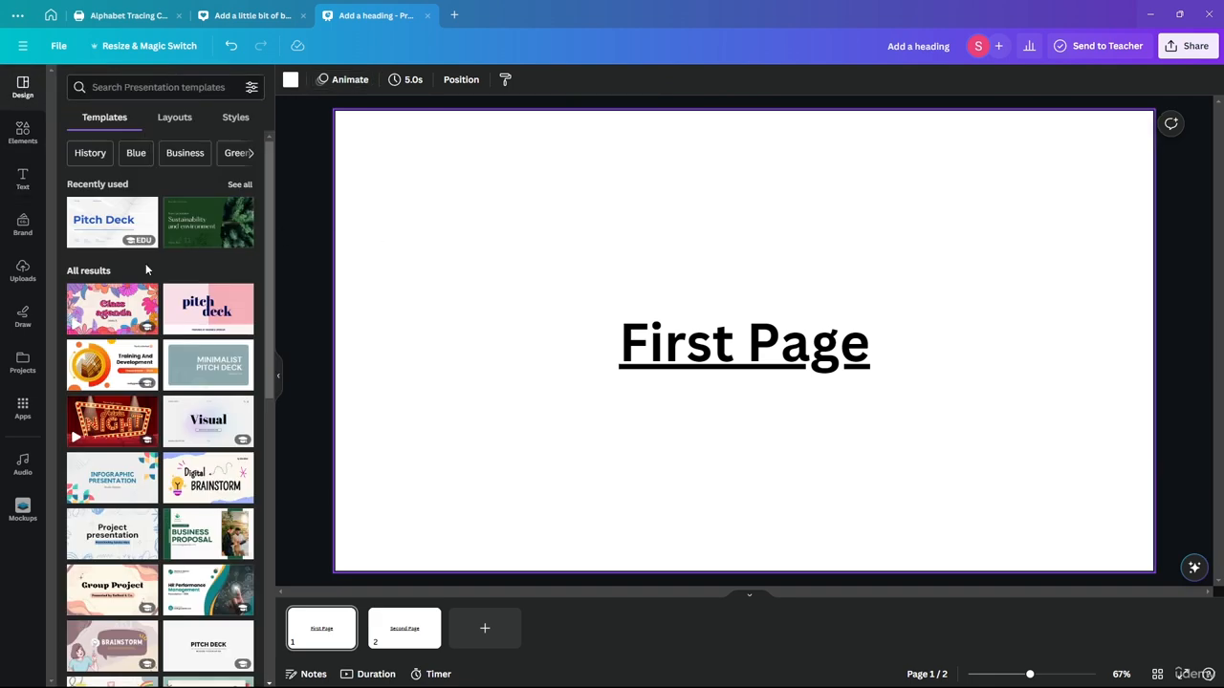
click(23, 131)
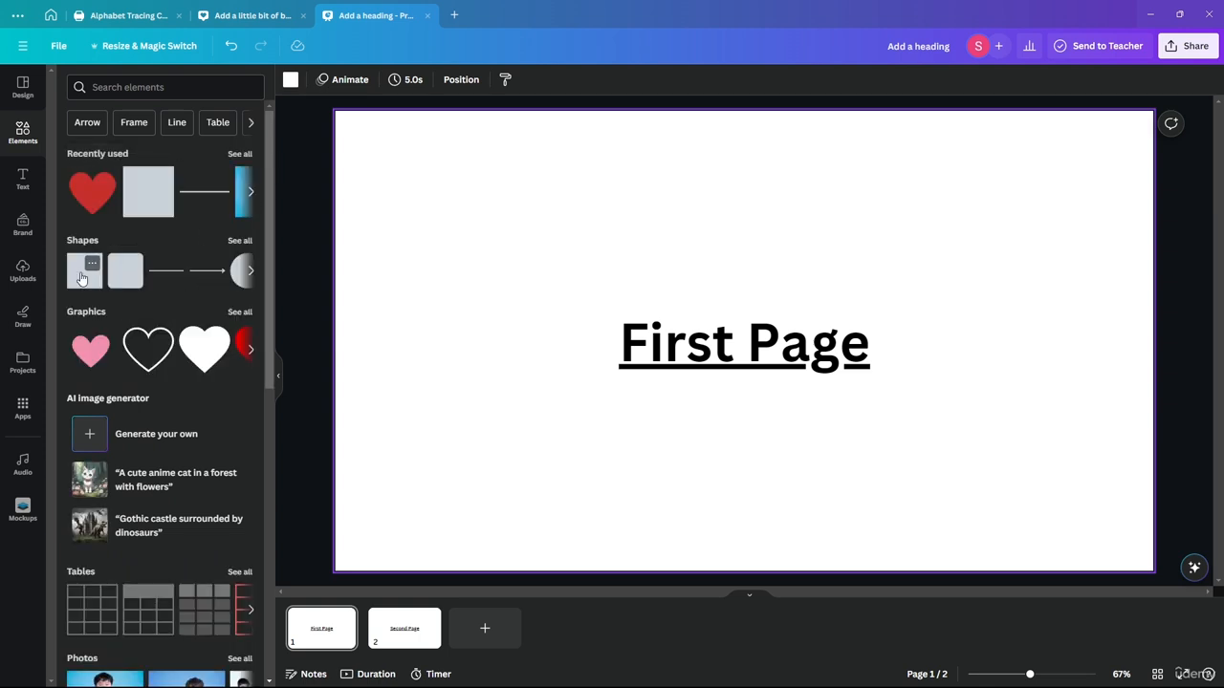
drag(81, 277, 456, 445)
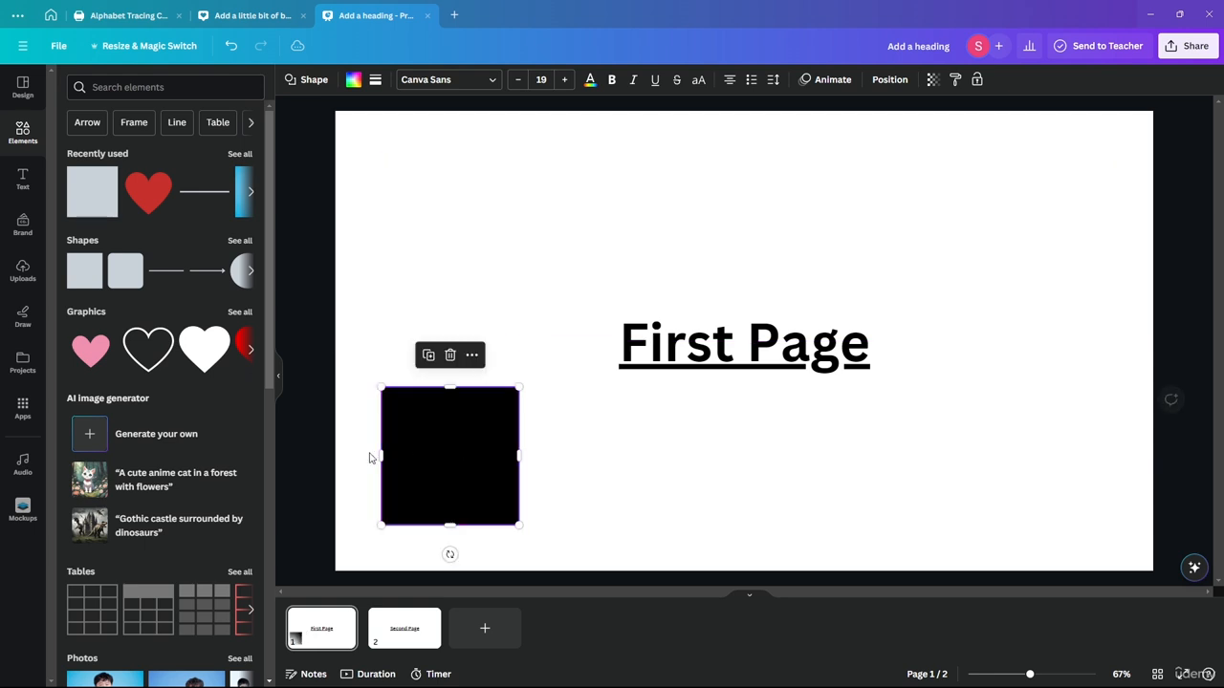
Step: Duplicate page 1 and move the black square on the copy to the page's lower-right area
click(322, 620)
key(ctrl+d)
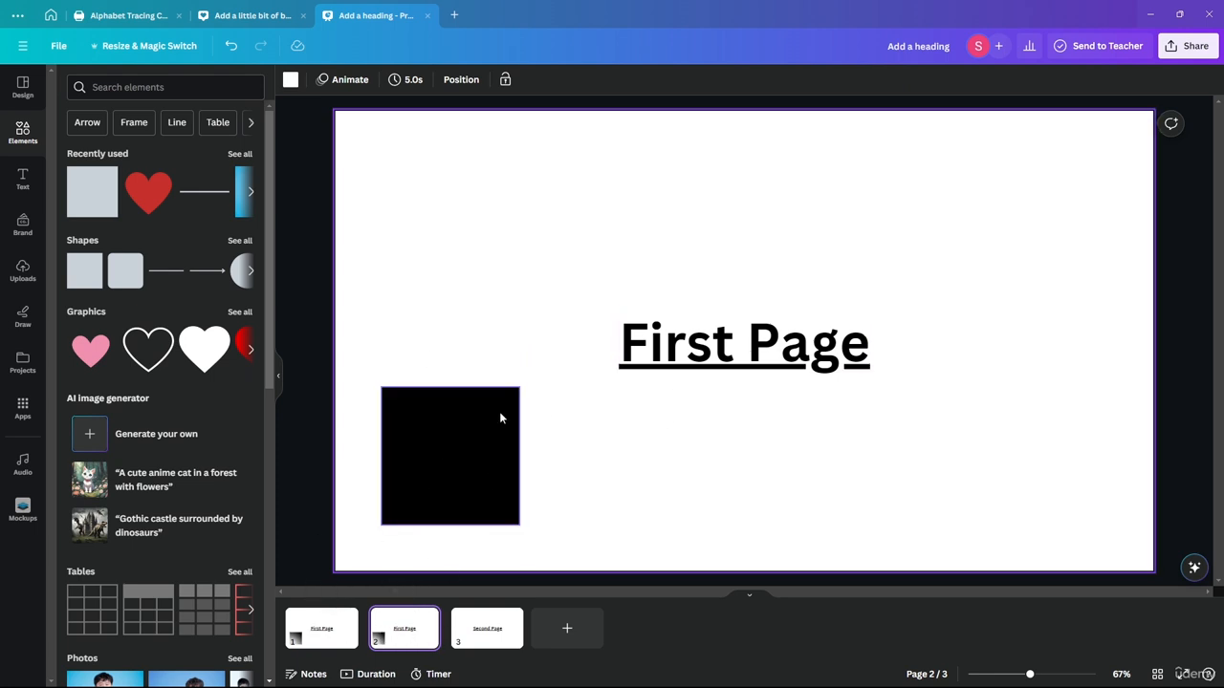
drag(451, 454, 1018, 462)
click(404, 639)
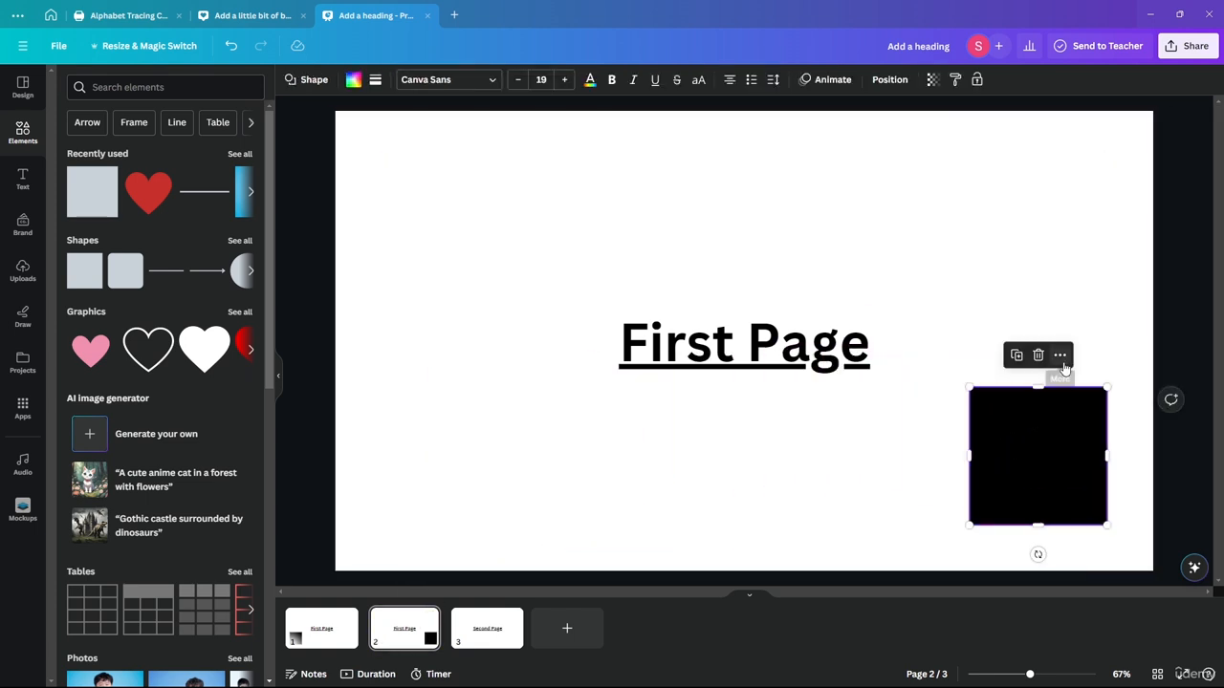
click(1058, 358)
click(836, 470)
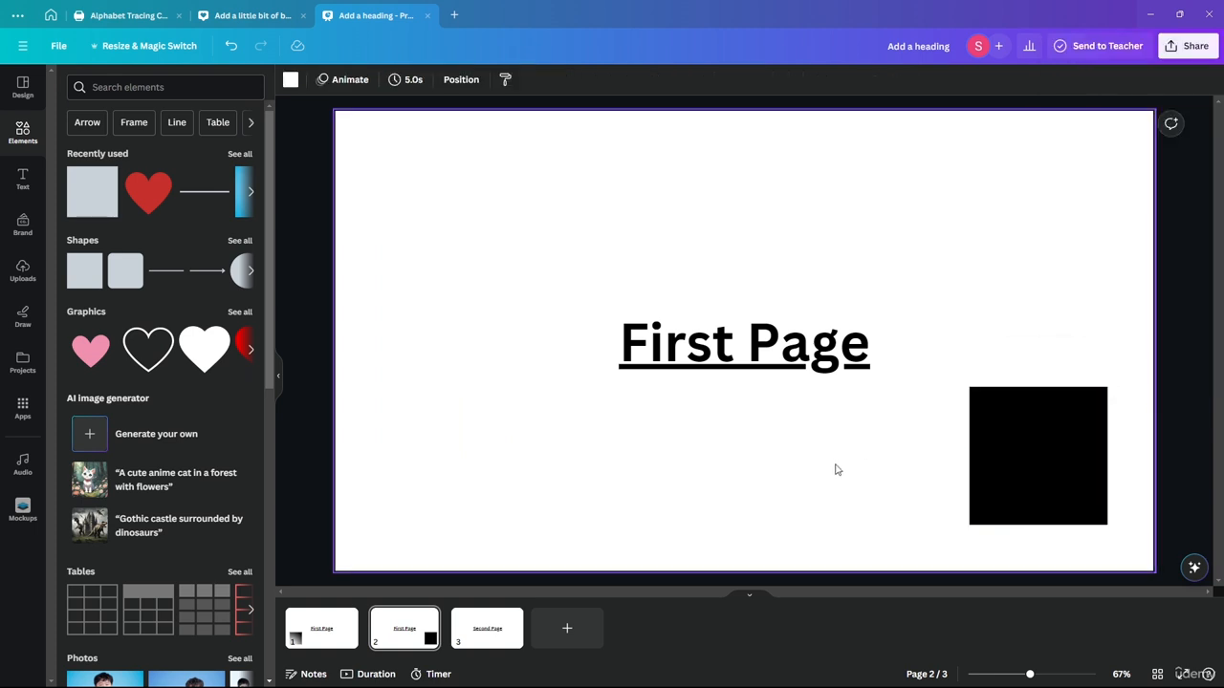
Step: Delete the "First Page" heading from page 1, and undo the deletion
click(330, 638)
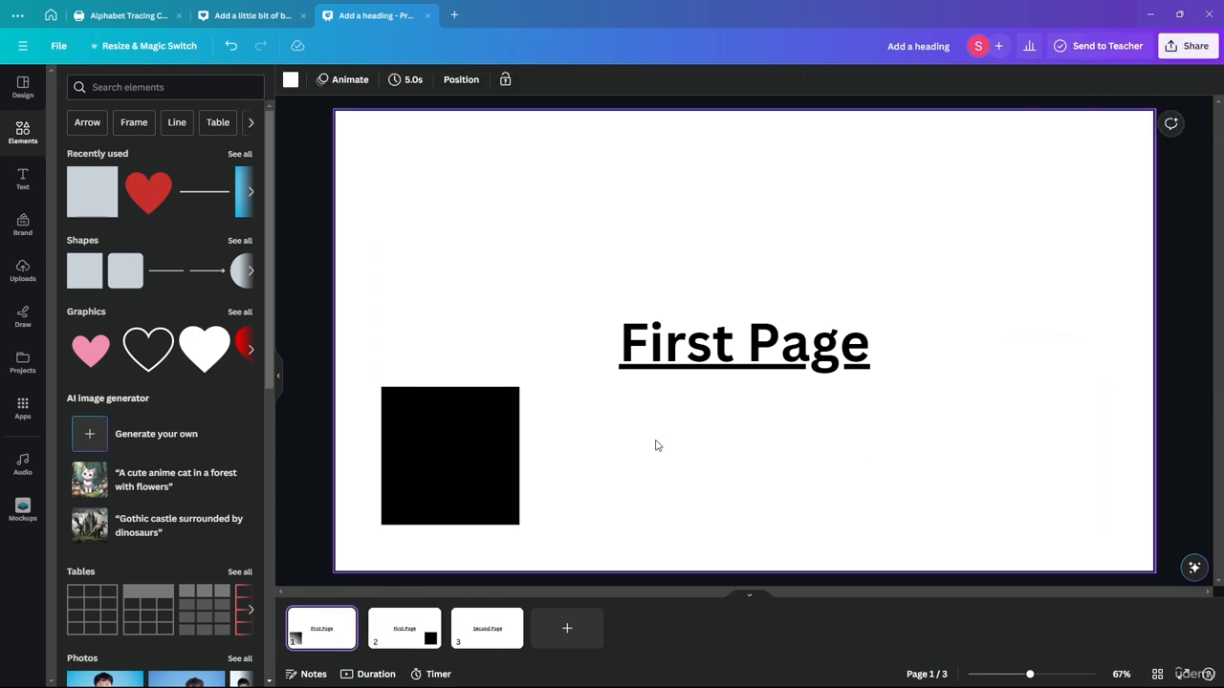
click(675, 352)
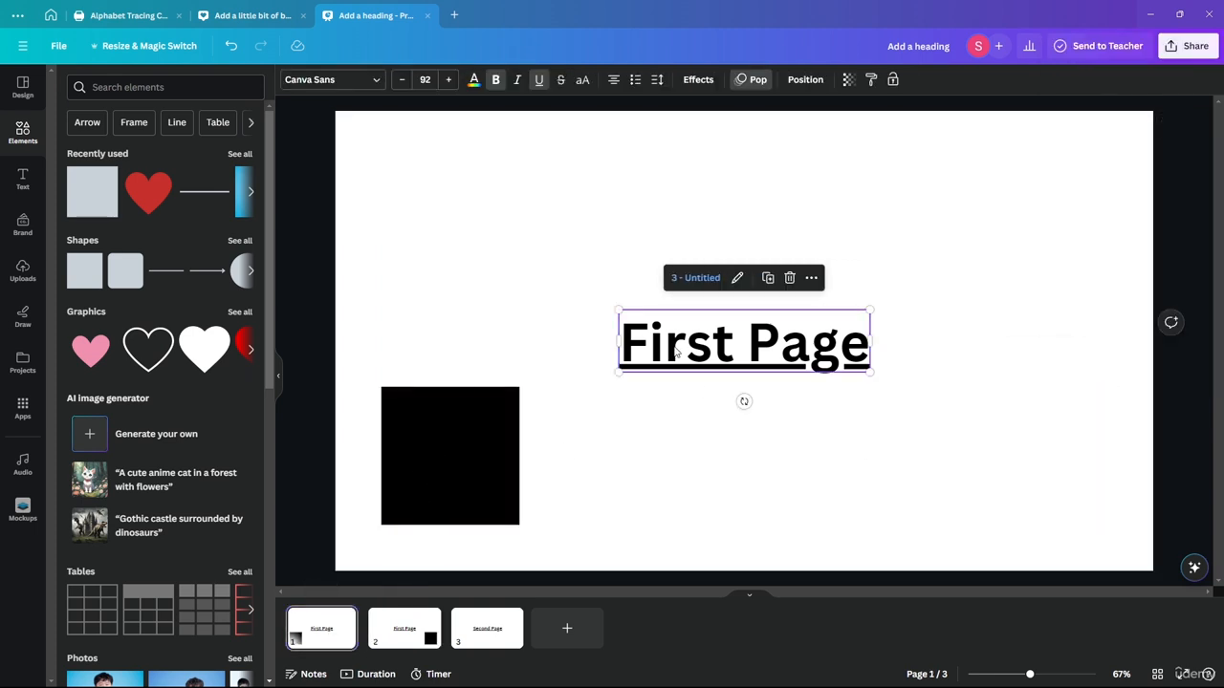
click(790, 278)
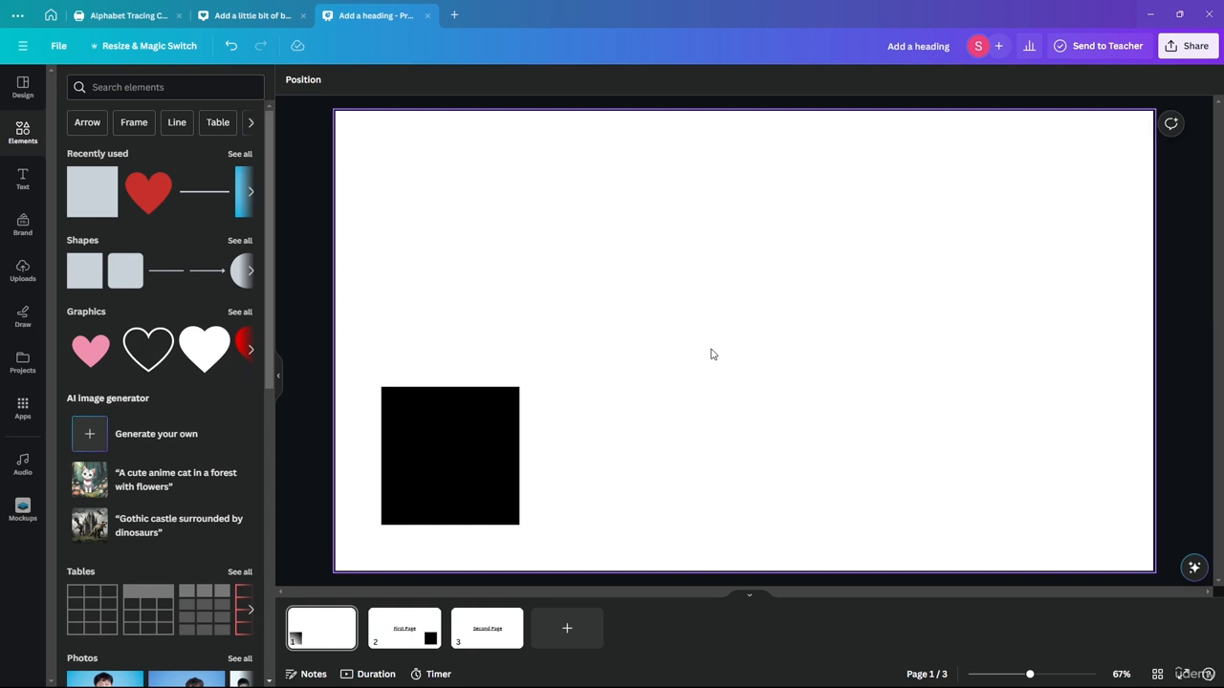
key(ctrl+z)
Step: Remove the link to "3 - Untitled" from the "First Page" heading on page 1
click(684, 315)
click(688, 275)
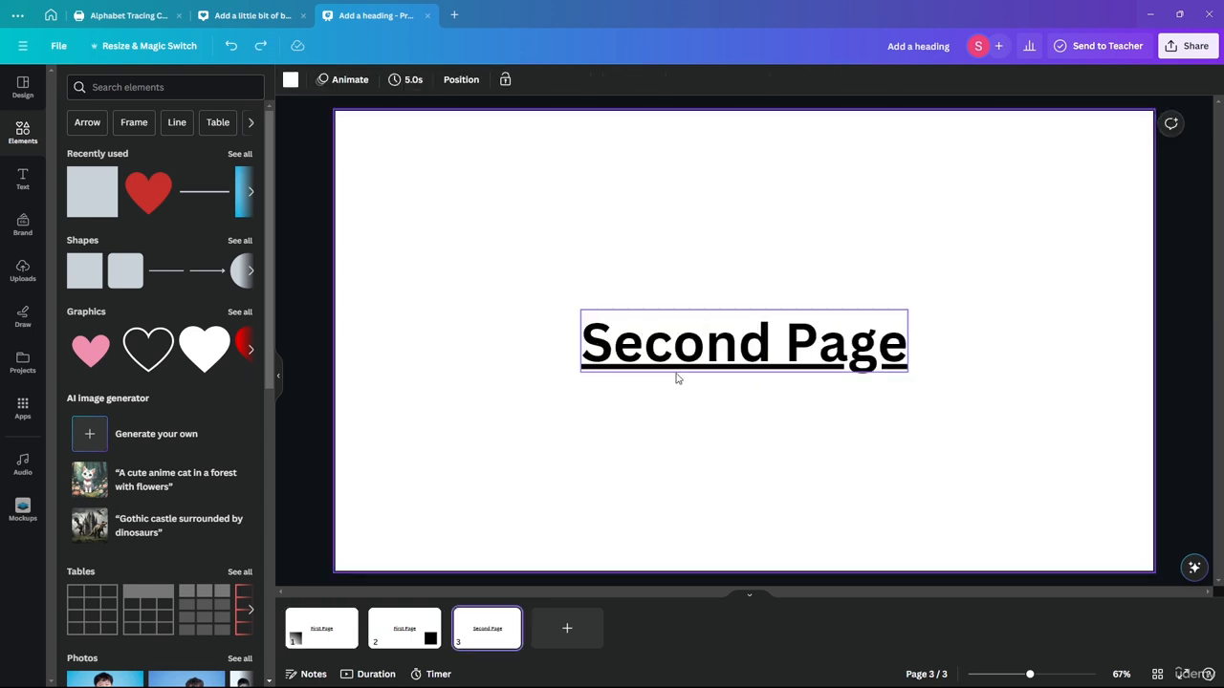
click(340, 613)
click(672, 359)
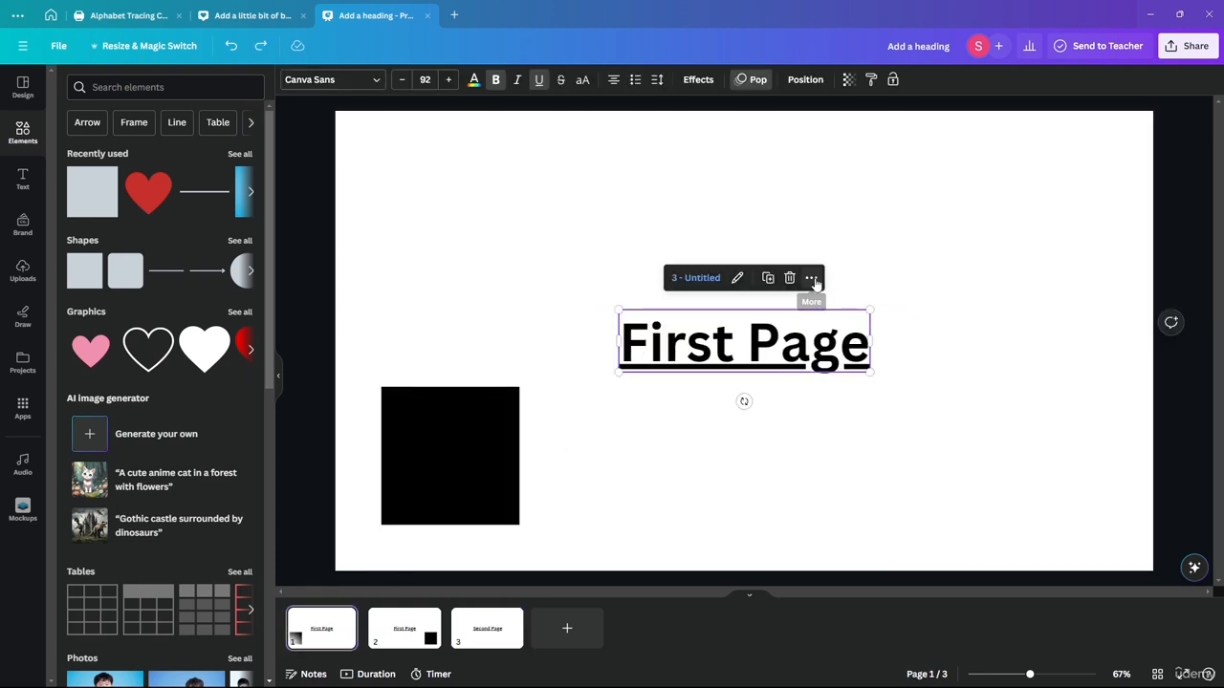
click(810, 279)
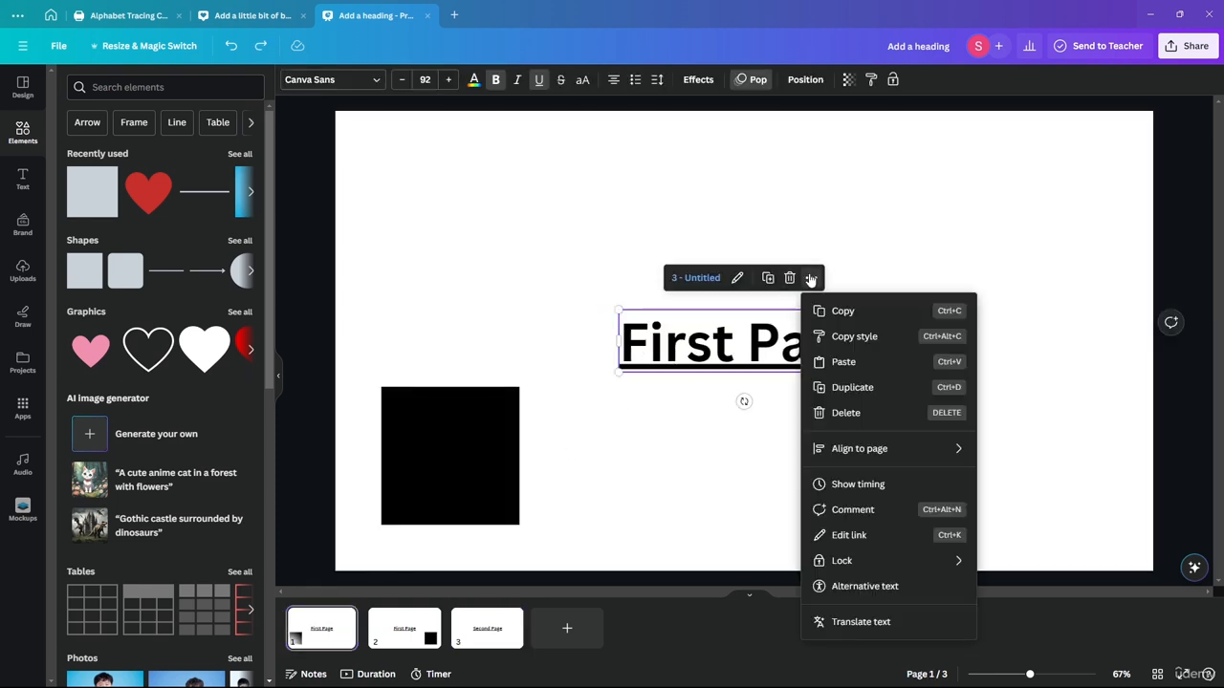
click(877, 536)
click(781, 412)
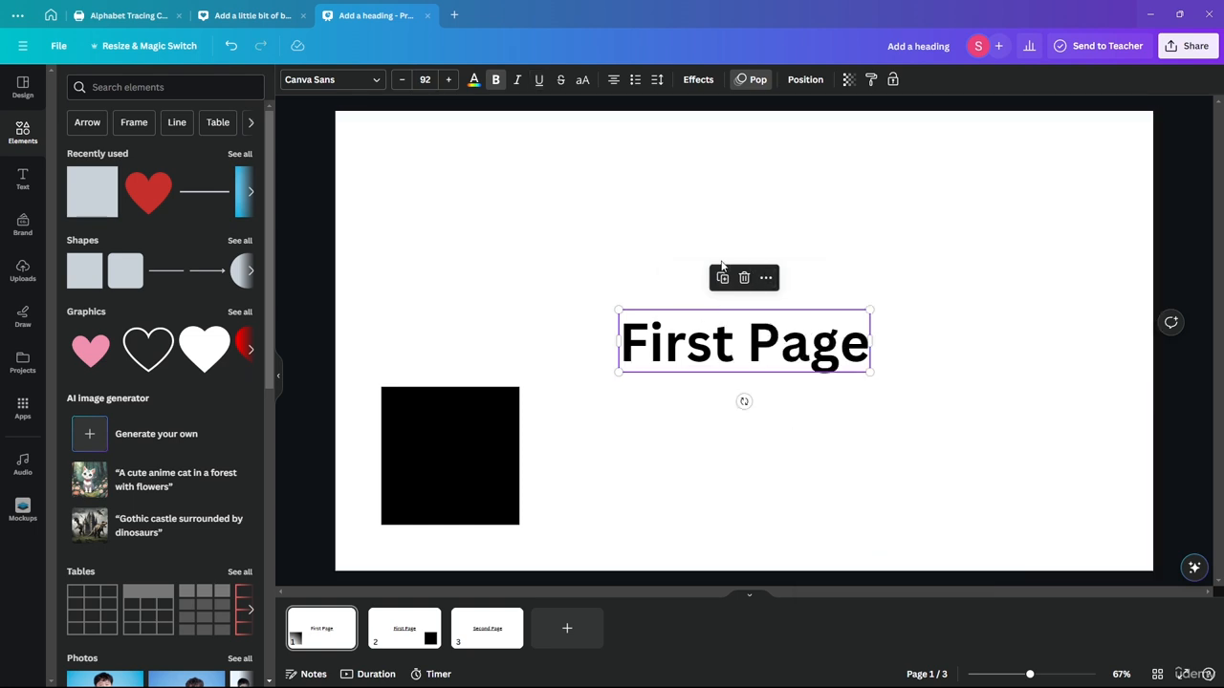
Step: Underline the unlinked "First Page" heading on page 1
click(478, 310)
click(702, 351)
click(538, 79)
click(521, 209)
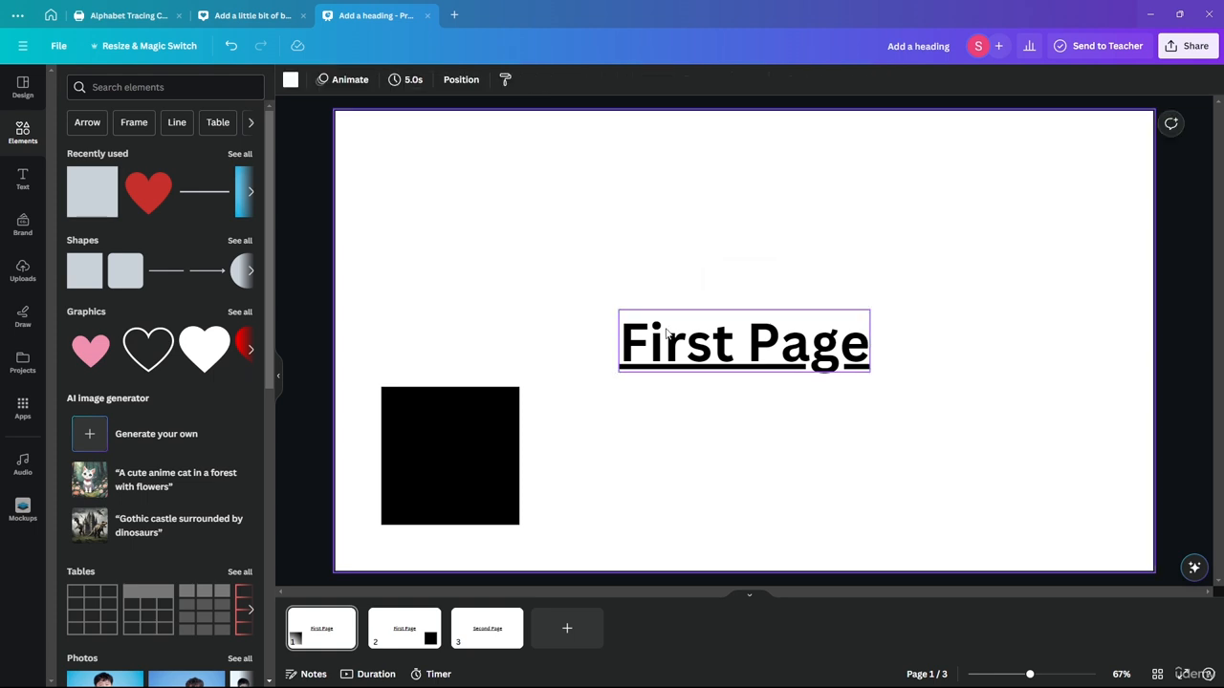
Step: Apply the Pan element animation to the black square on page 1
click(405, 623)
click(322, 628)
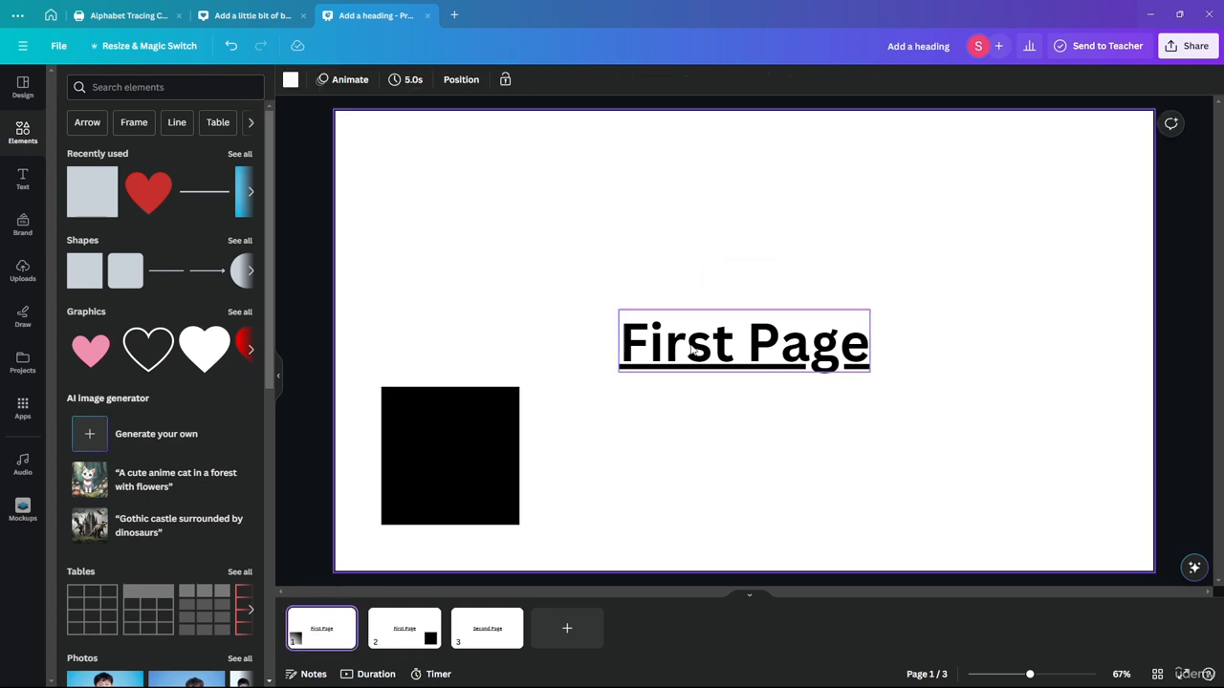
click(409, 456)
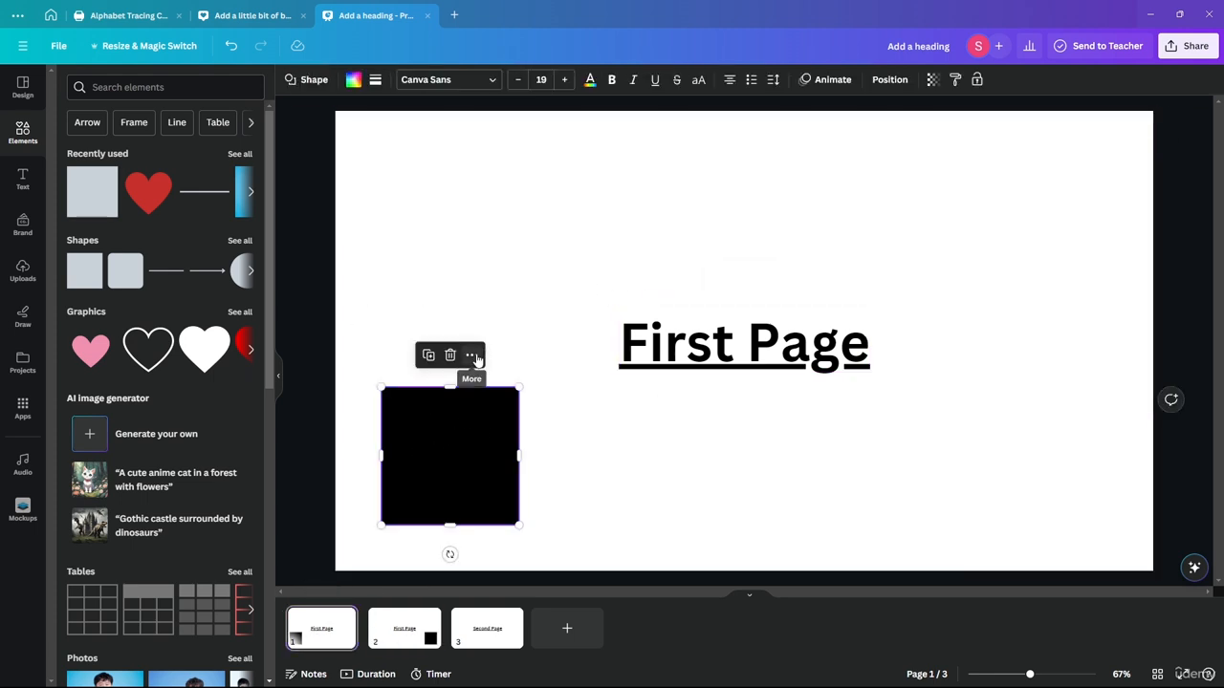
click(828, 80)
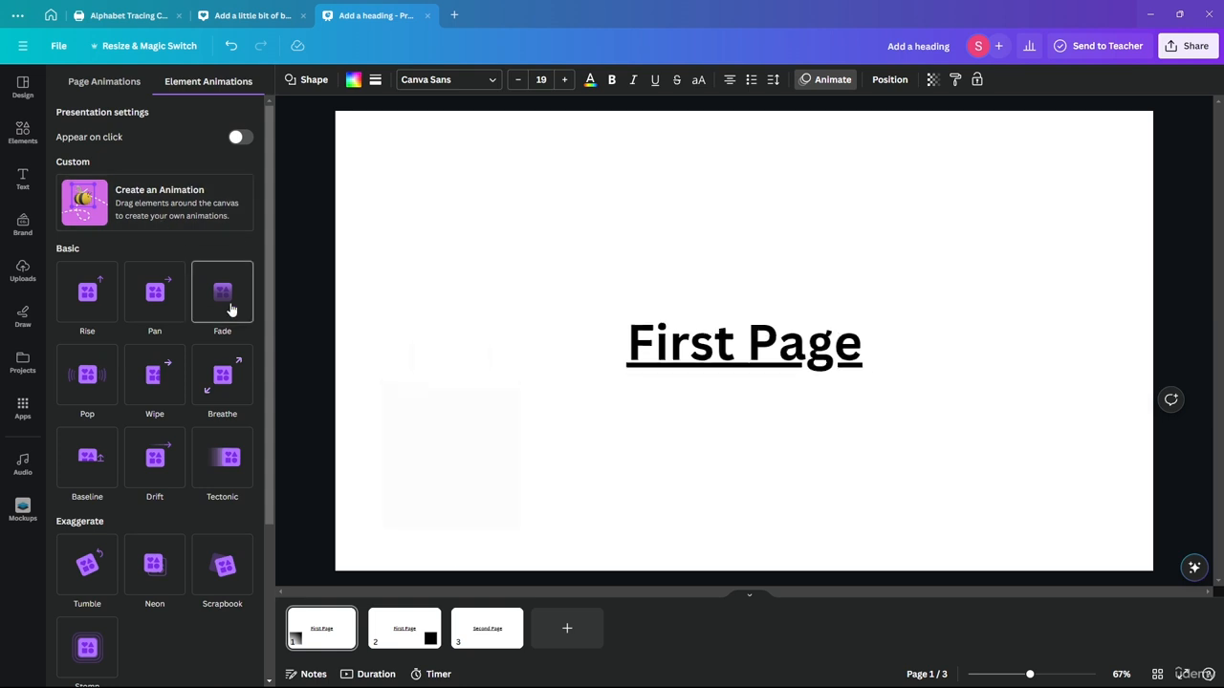
click(158, 308)
Step: Apply the Pan element animation to the black square on page 2 and set it to animate On exit
click(395, 634)
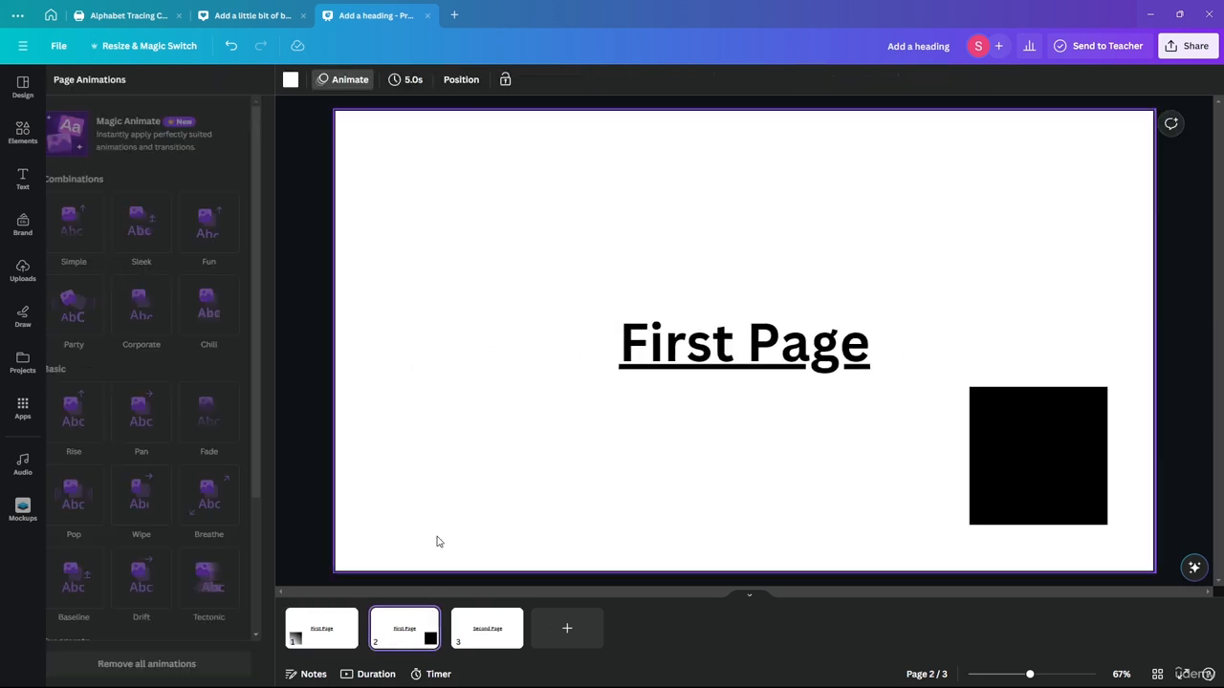
click(989, 464)
click(158, 307)
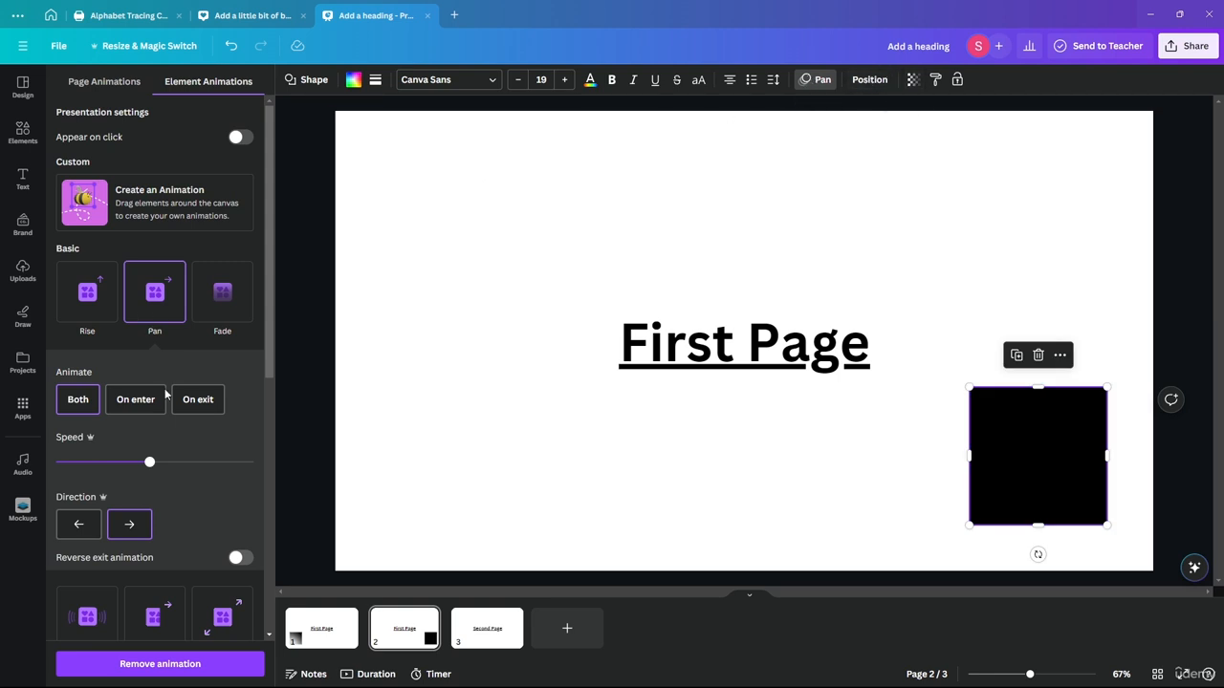
click(197, 403)
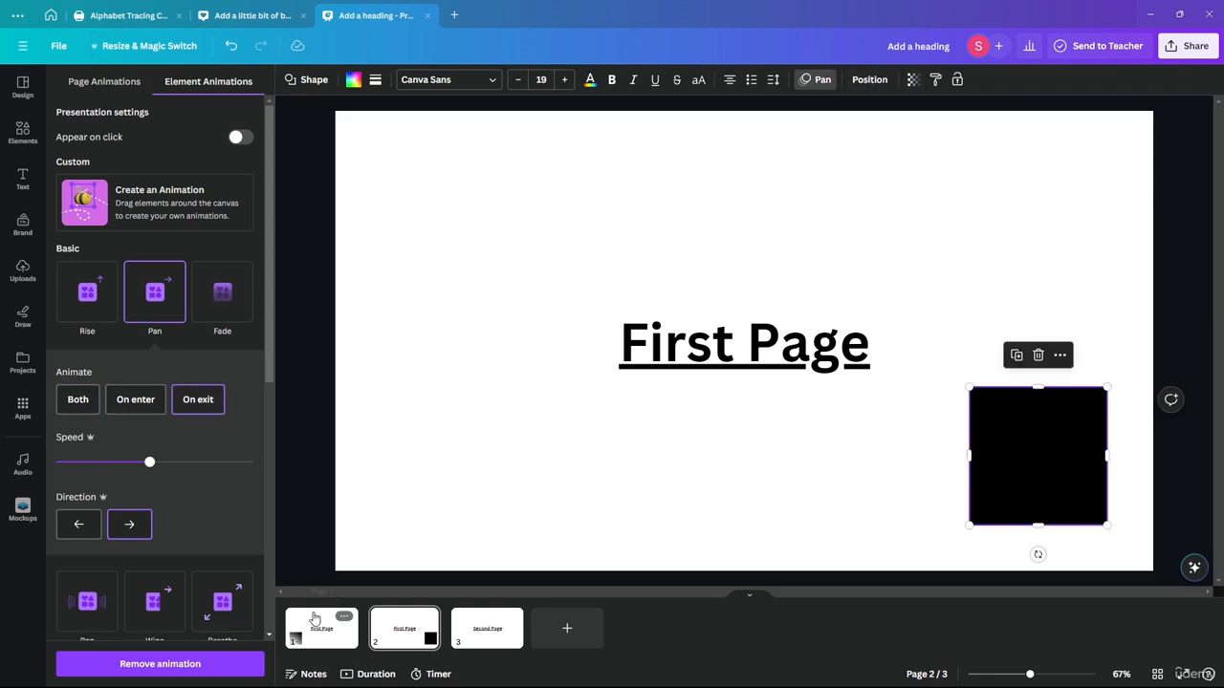
click(302, 480)
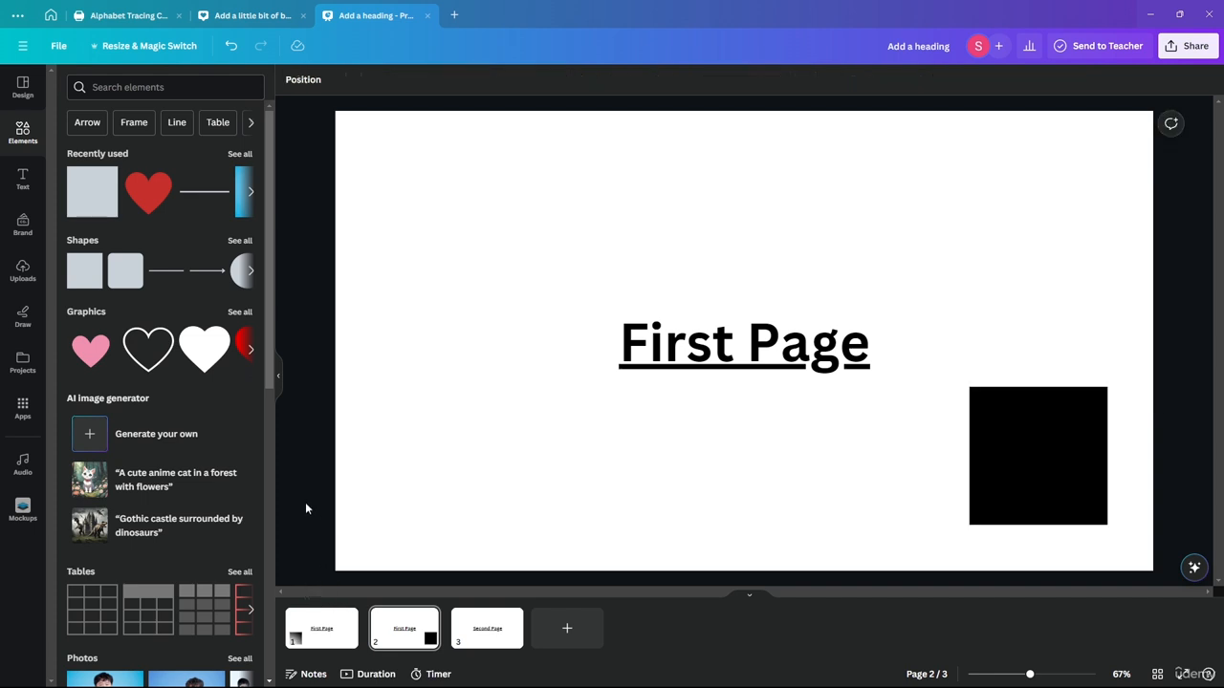
Step: Link the black square on page 1 to the document page "2 - Untitled"
click(329, 623)
click(453, 436)
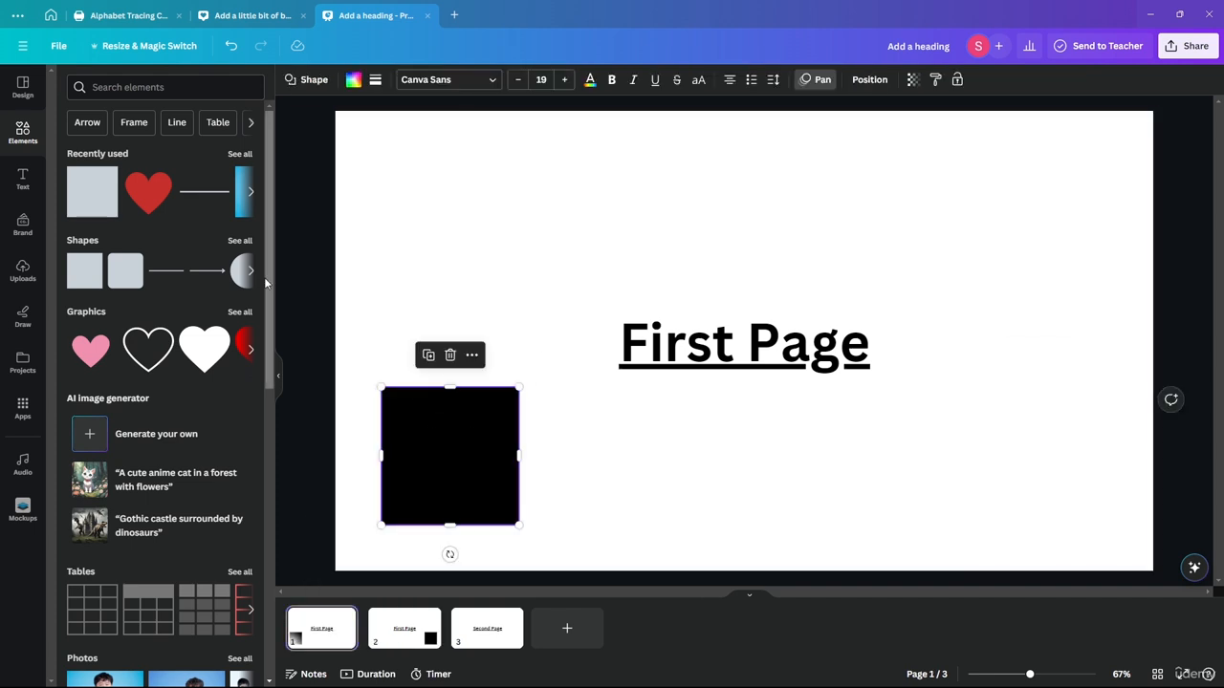
click(472, 355)
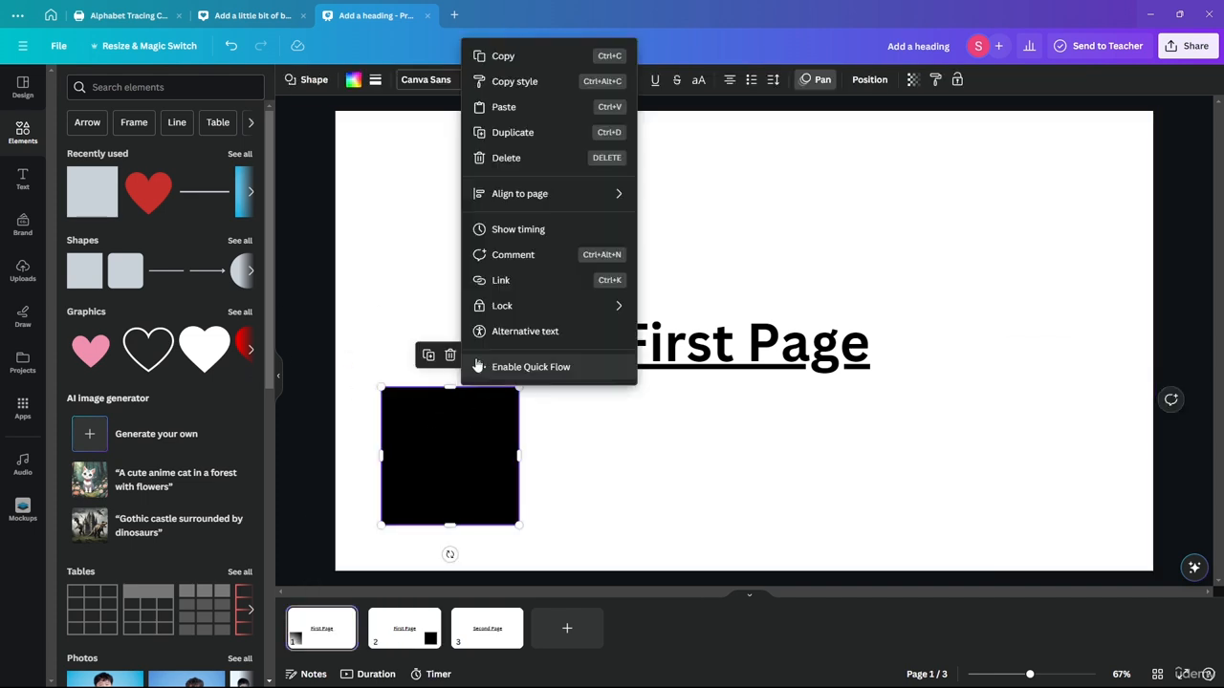
click(517, 283)
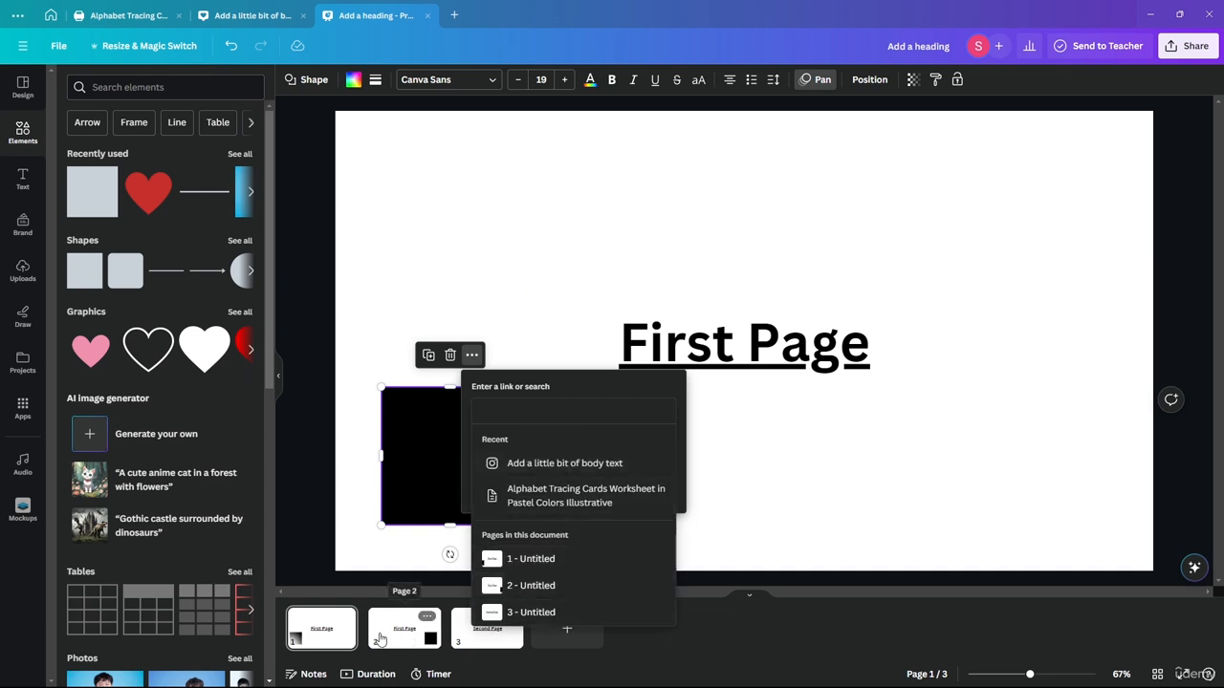
click(560, 586)
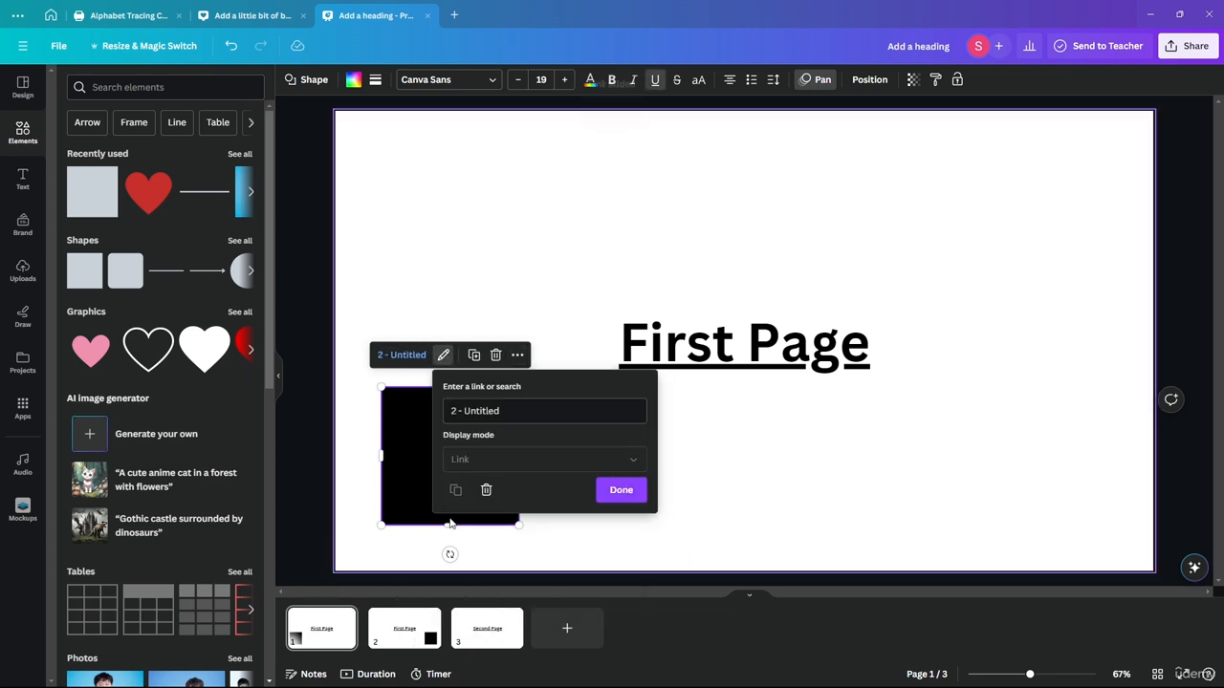
click(626, 492)
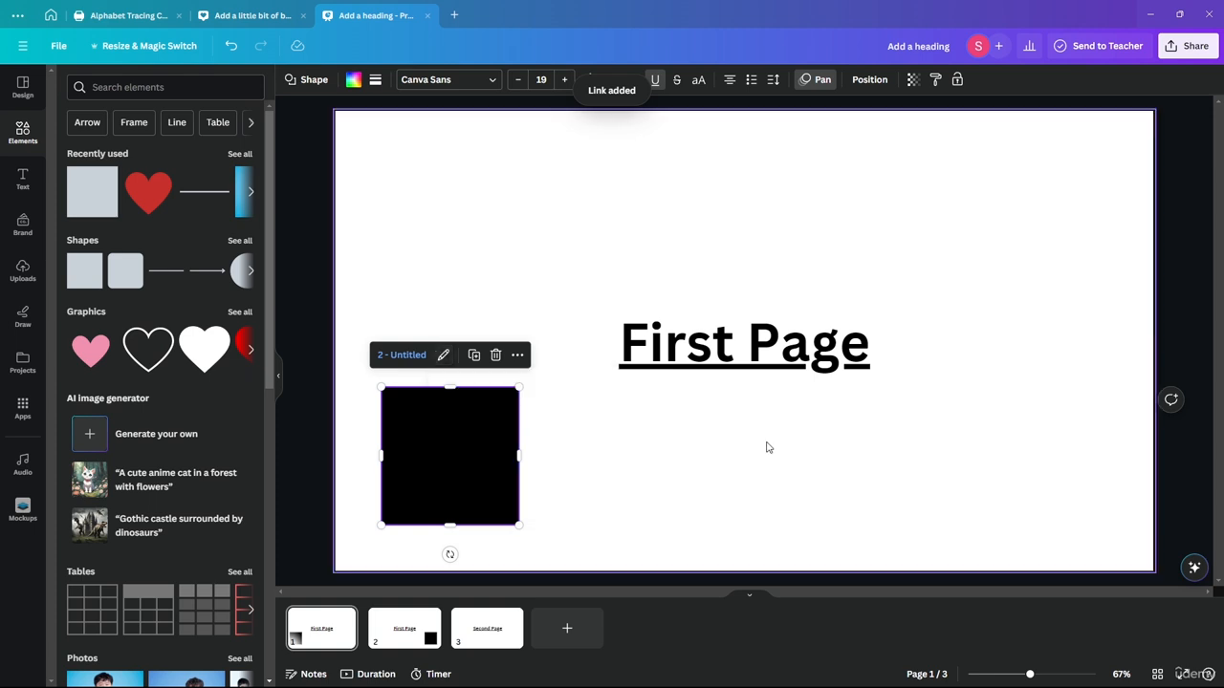
click(1157, 366)
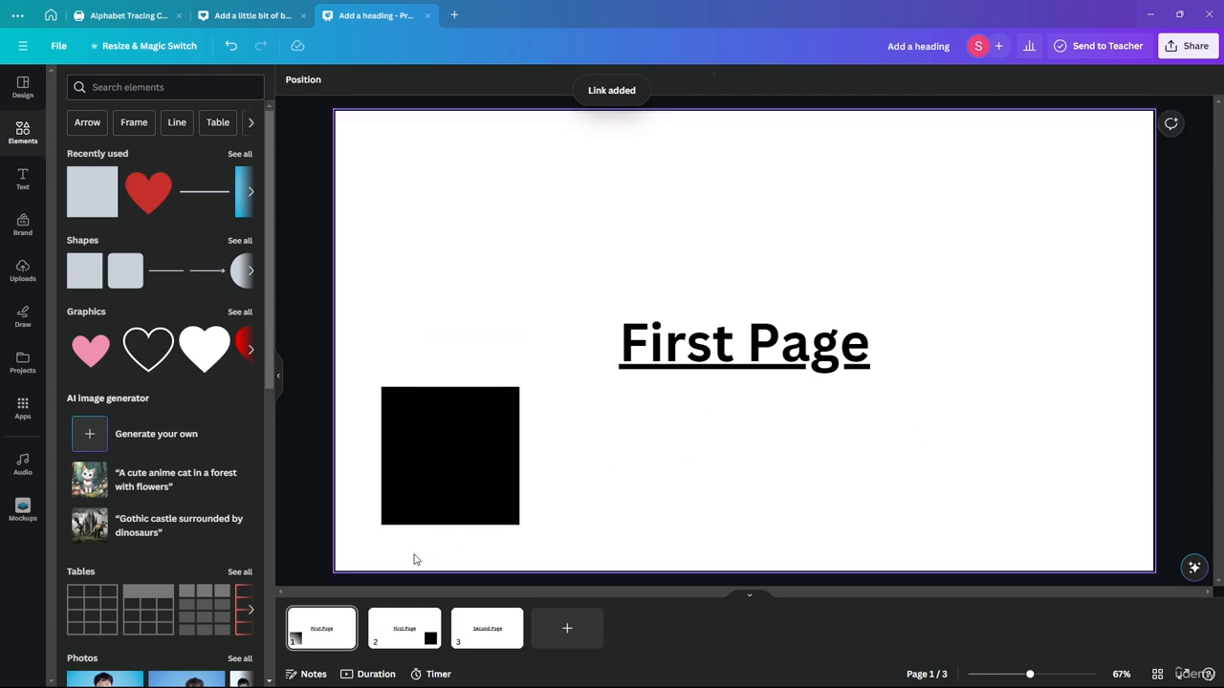
Step: Link the black square on page 2 to the document page "1 - Untitled"
click(431, 514)
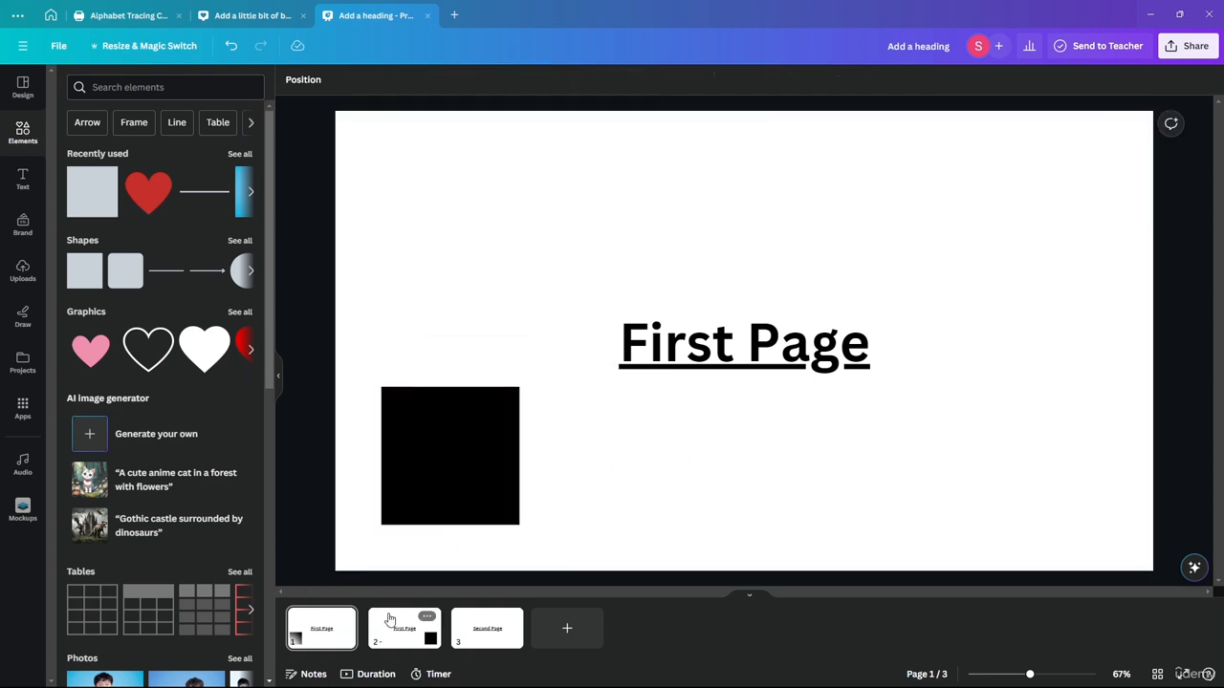
click(1042, 446)
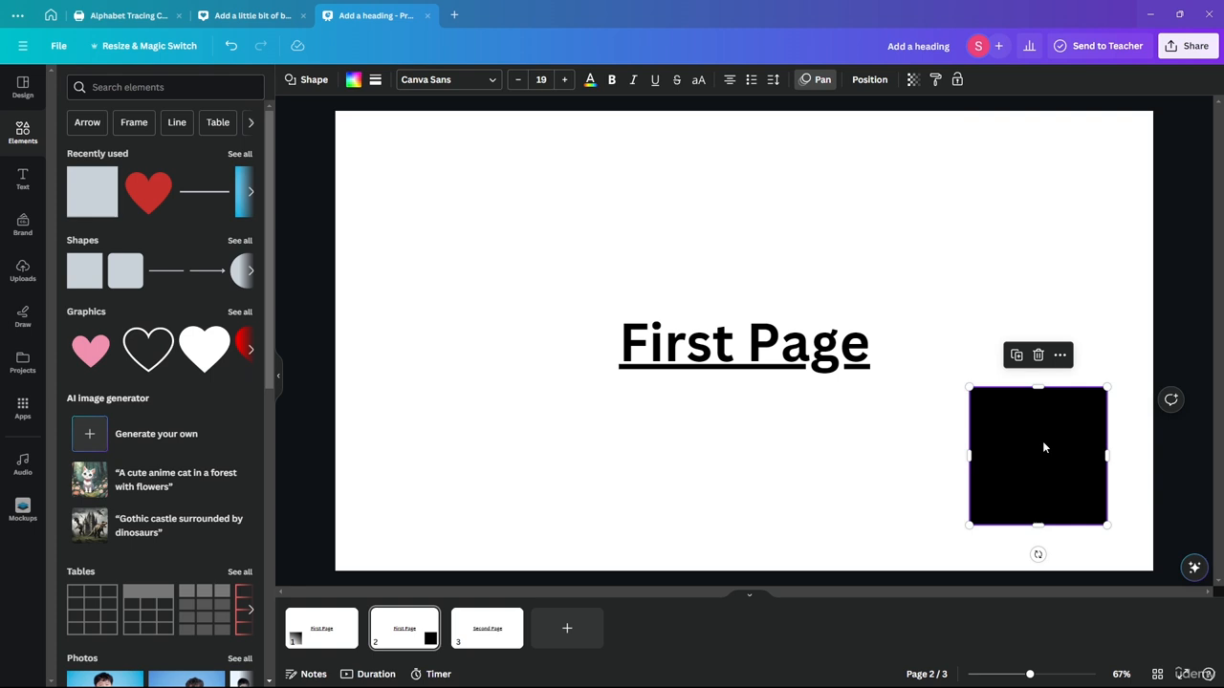
click(1059, 355)
click(1020, 280)
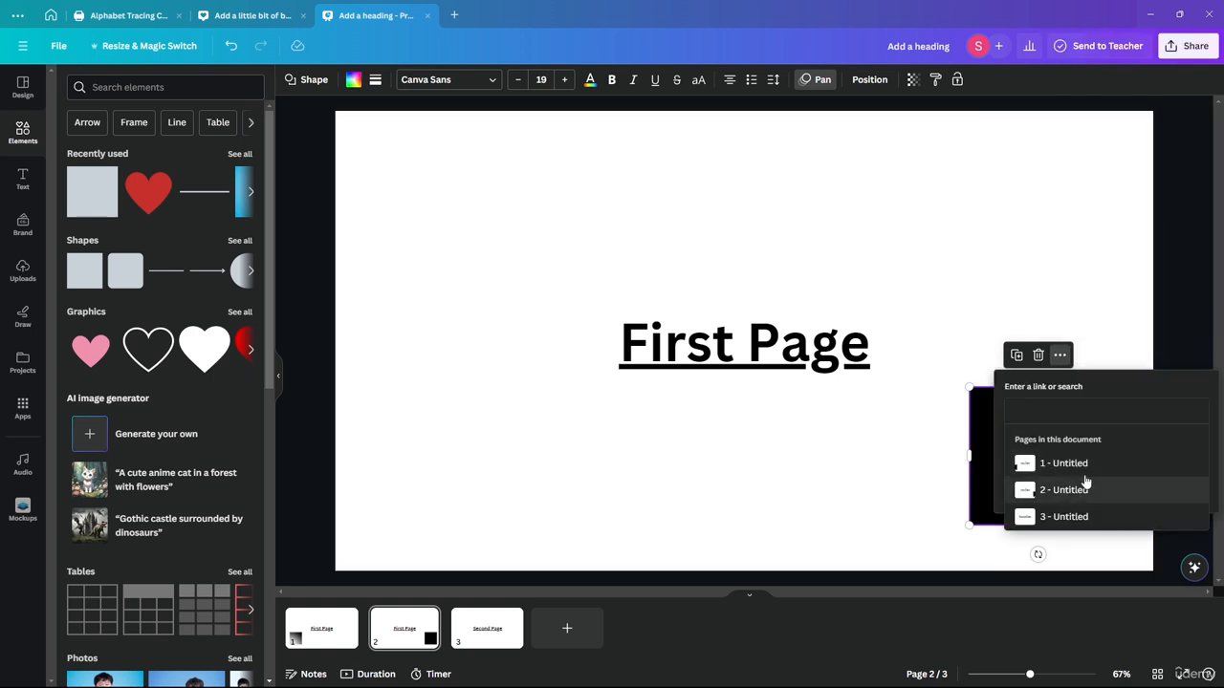
click(1065, 556)
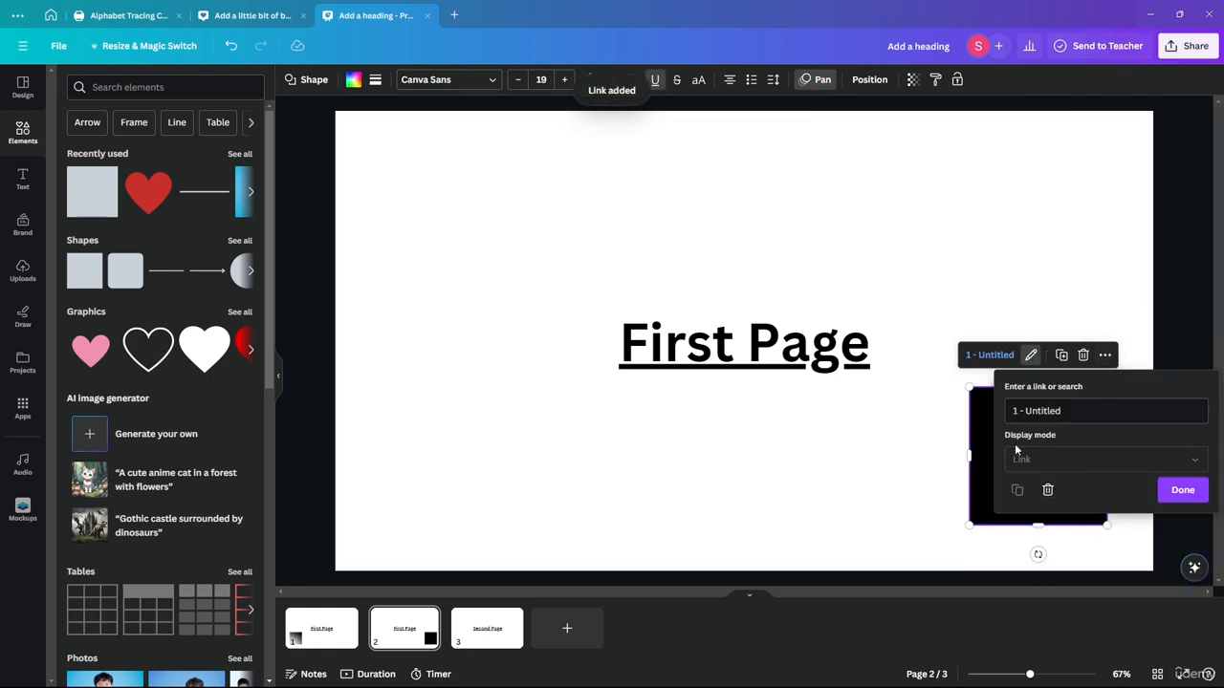
click(1164, 492)
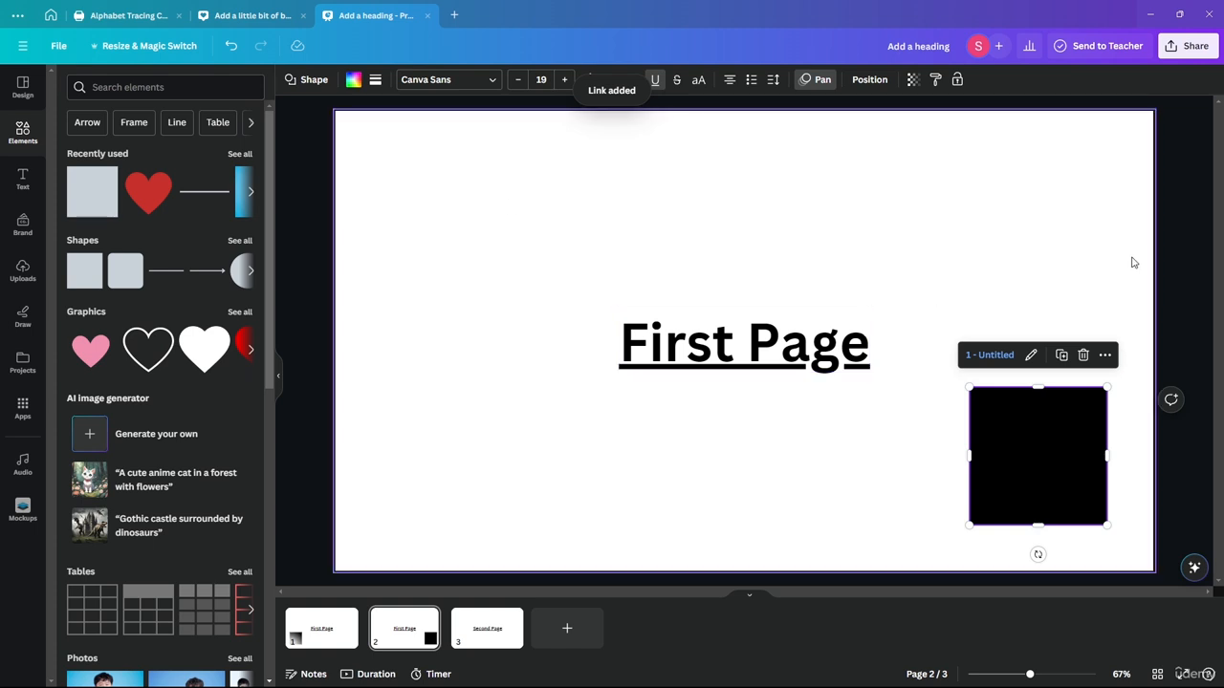
click(1165, 274)
Step: Present the design in full screen starting from page 1
click(321, 626)
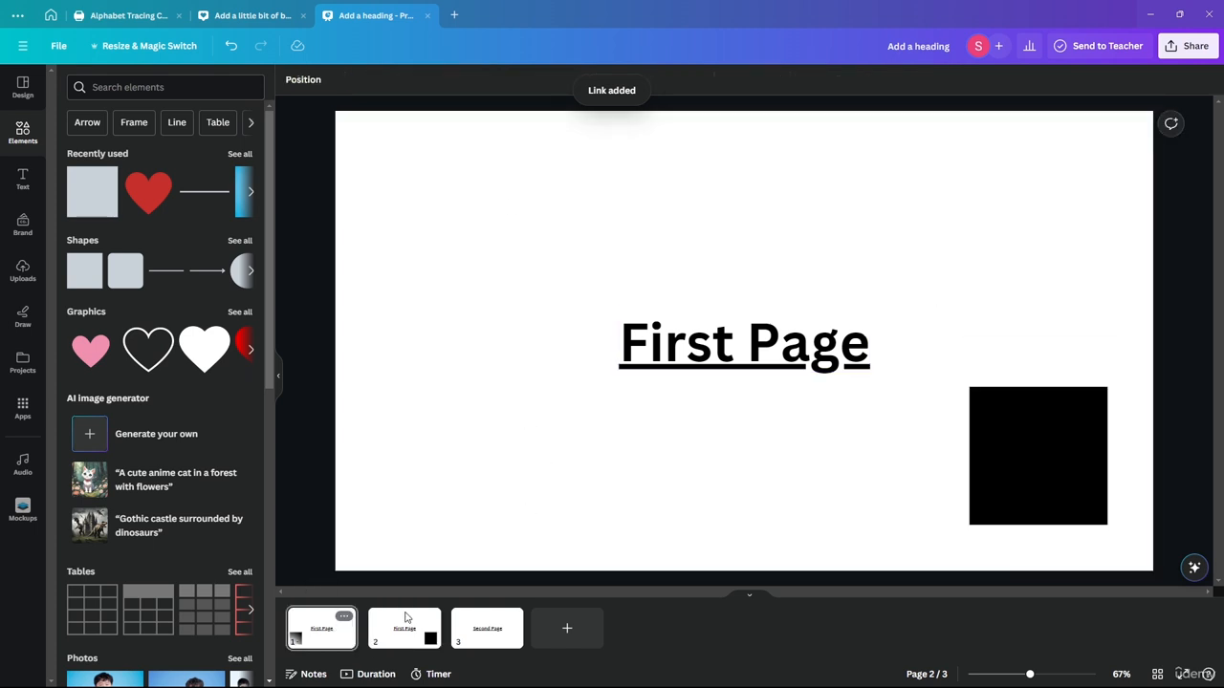
click(1185, 676)
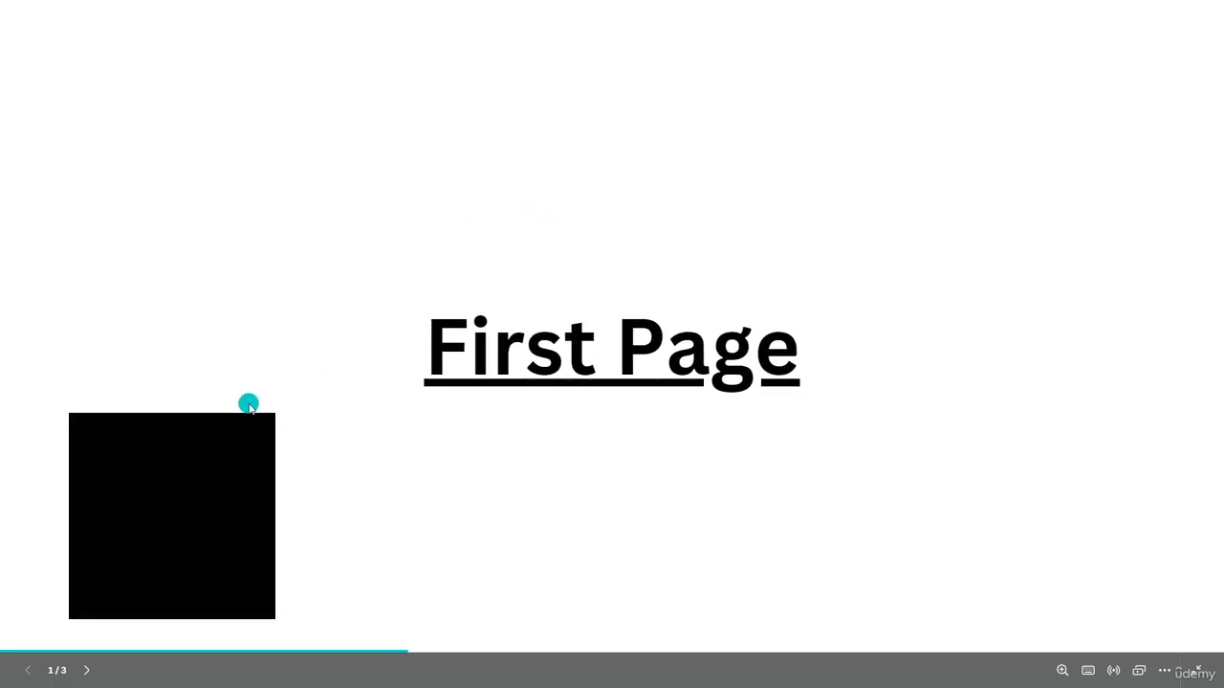